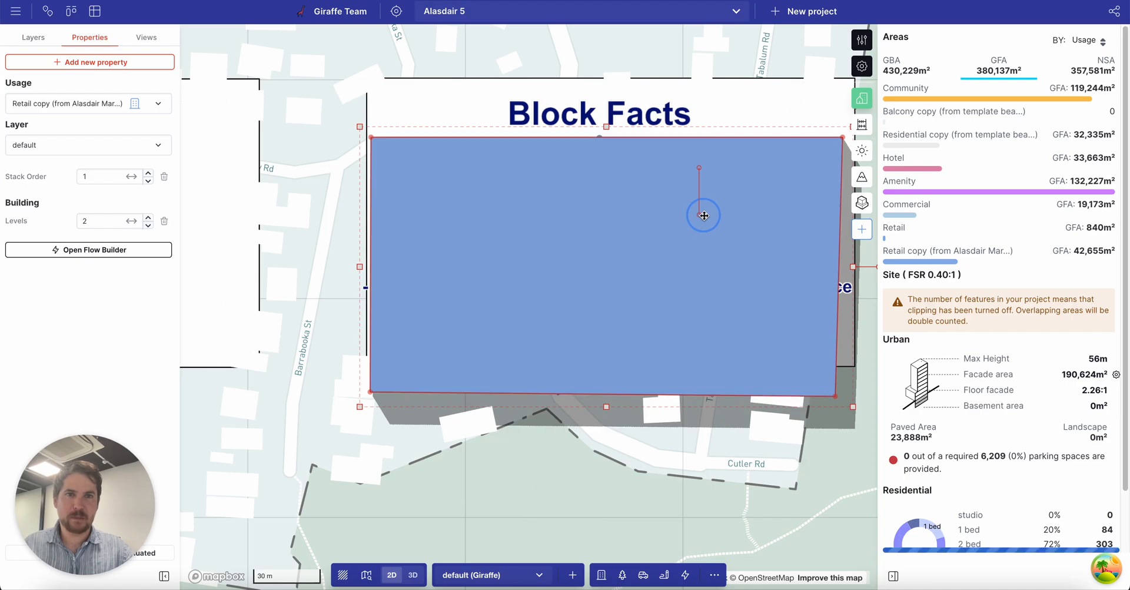
Drag the blue block down to uncover the first two Block Facts notes.
drag(676, 187, 686, 229)
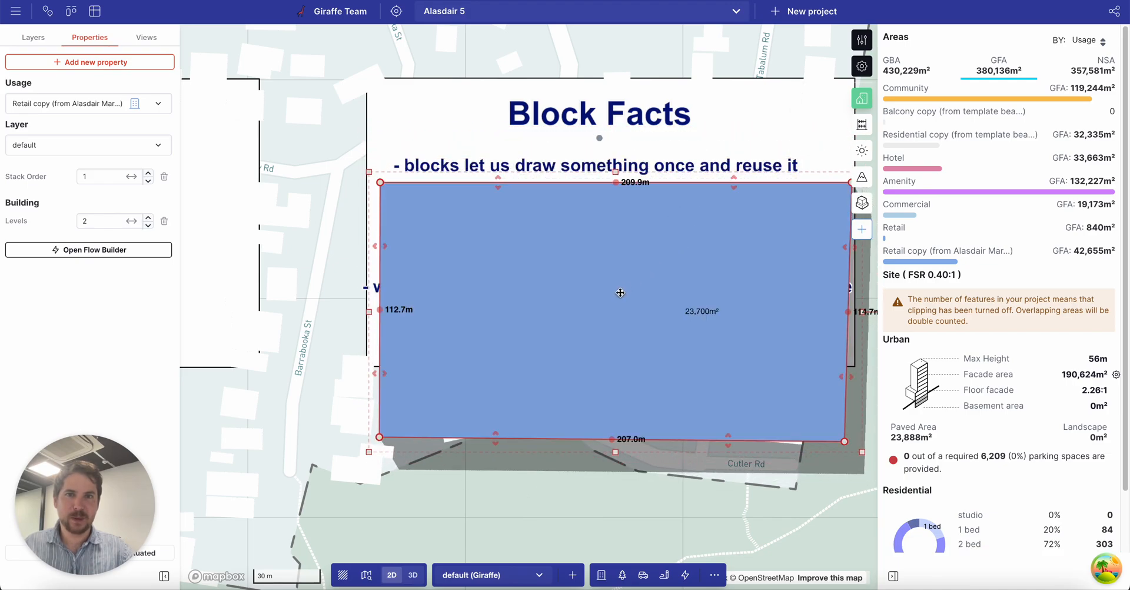
drag(760, 449, 674, 441)
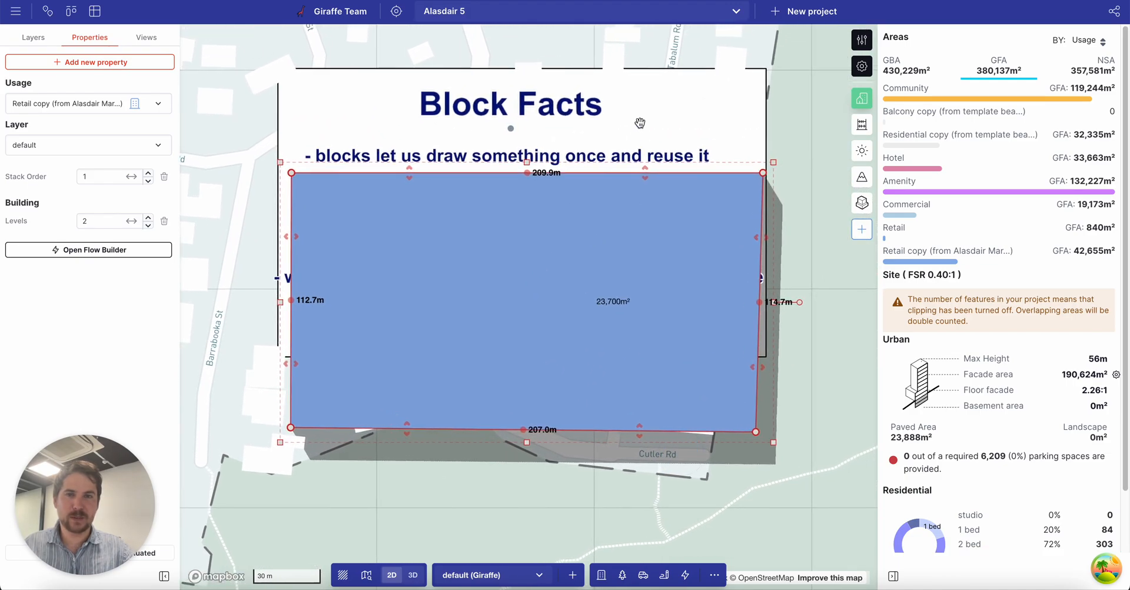
scroll(605, 125, down, 2)
drag(615, 186, 605, 250)
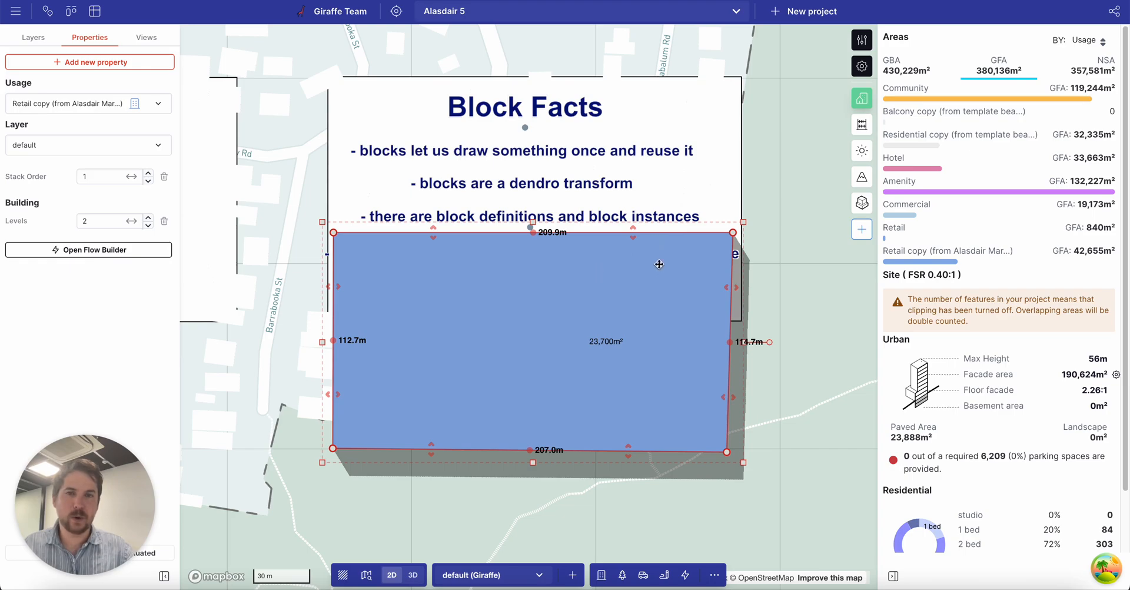
Uncover the remaining notes down to 'blocks are fun', then delete the blue block.
drag(776, 303, 757, 260)
drag(597, 217, 598, 258)
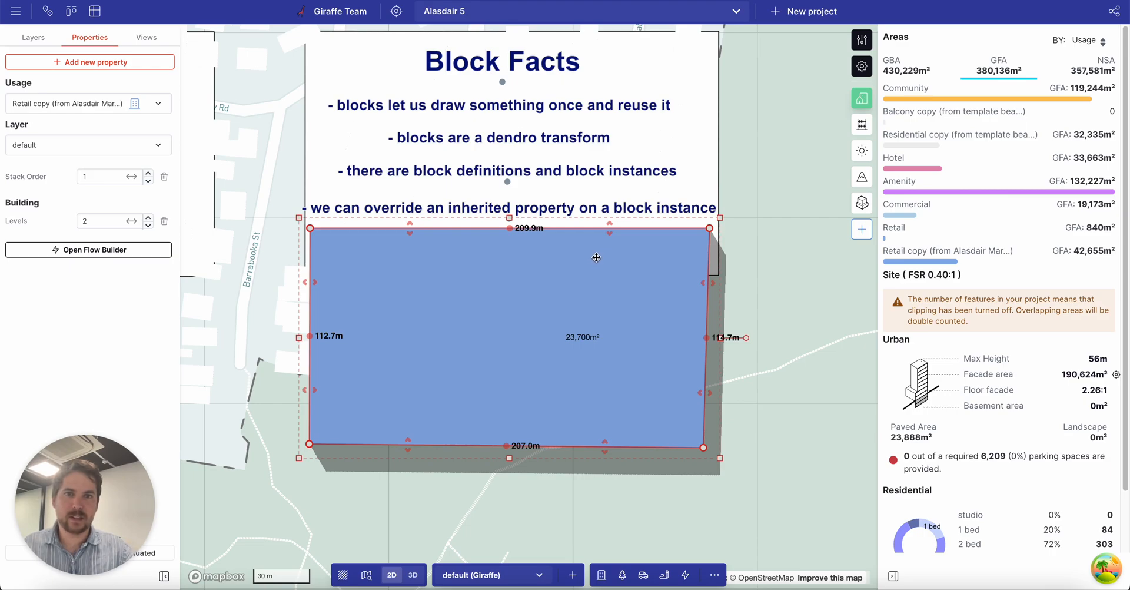
drag(575, 257, 577, 307)
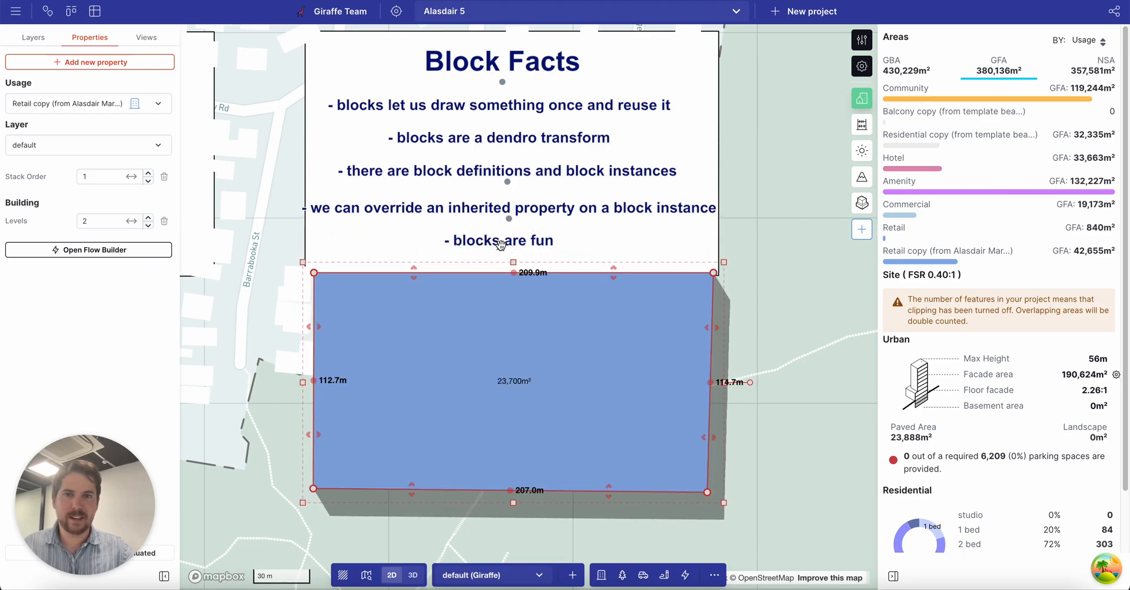
scroll(499, 246, up, 5)
scroll(499, 245, down, 5)
scroll(506, 244, up, 4)
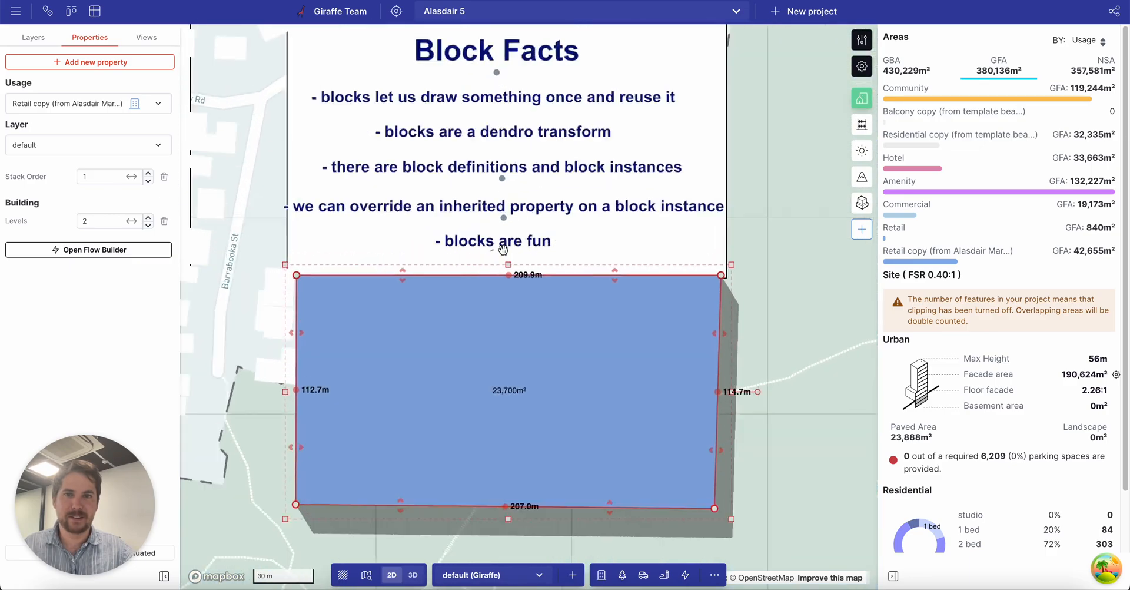
key(Delete)
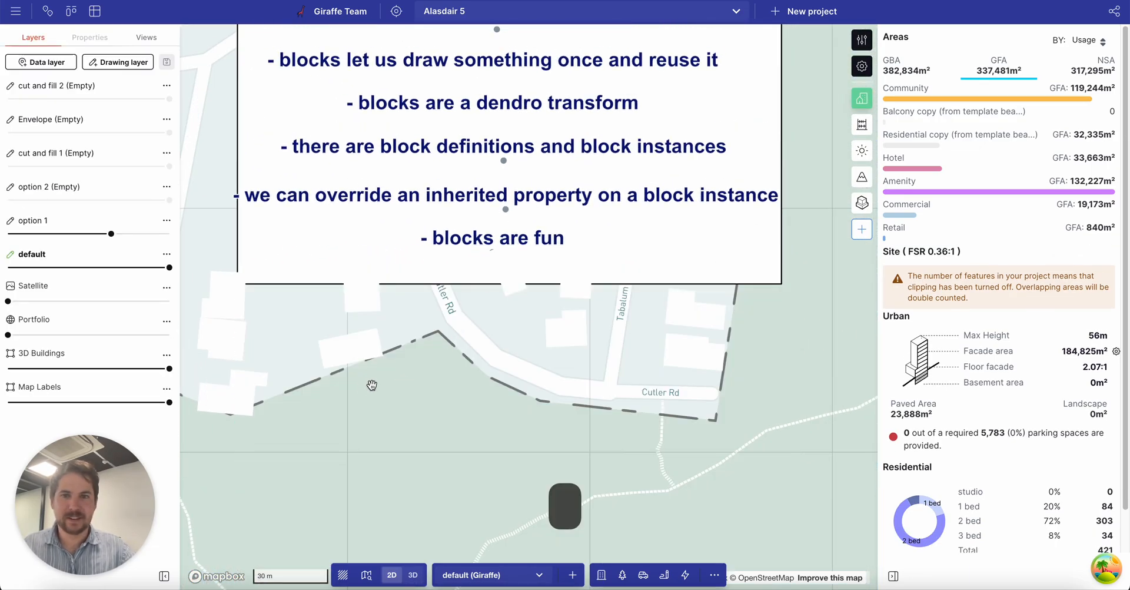
Bring the red arrows into view and select the left arrow.
drag(373, 383, 490, 289)
scroll(545, 219, down, 5)
drag(612, 224, 490, 266)
scroll(443, 260, down, 2)
click(342, 357)
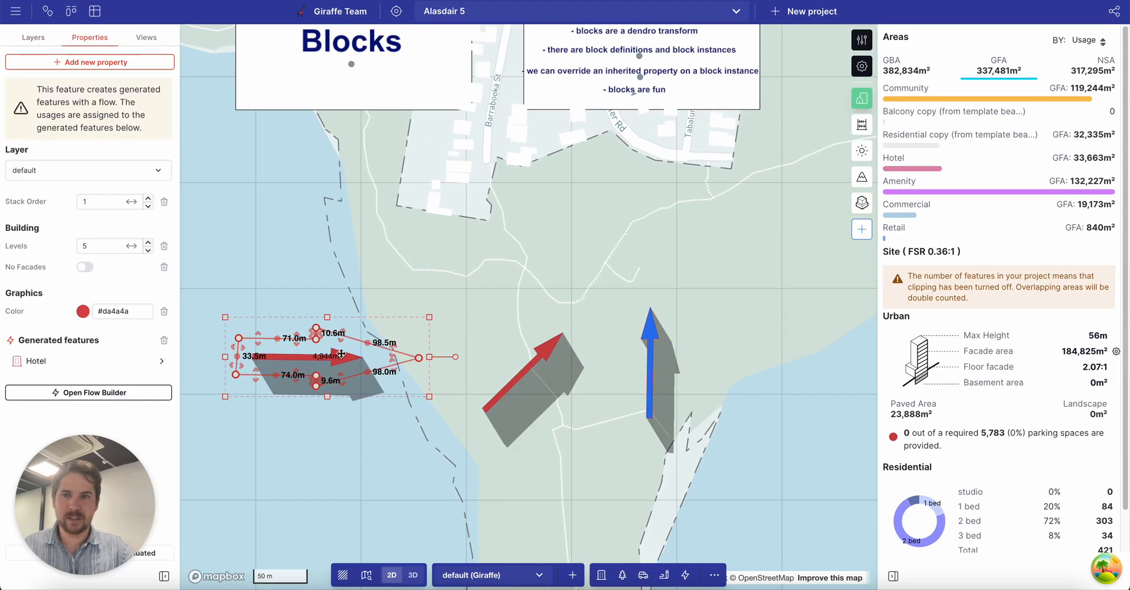
Change its Offset Polygon distance from -14 to 0, save, and shift it up-left.
click(71, 392)
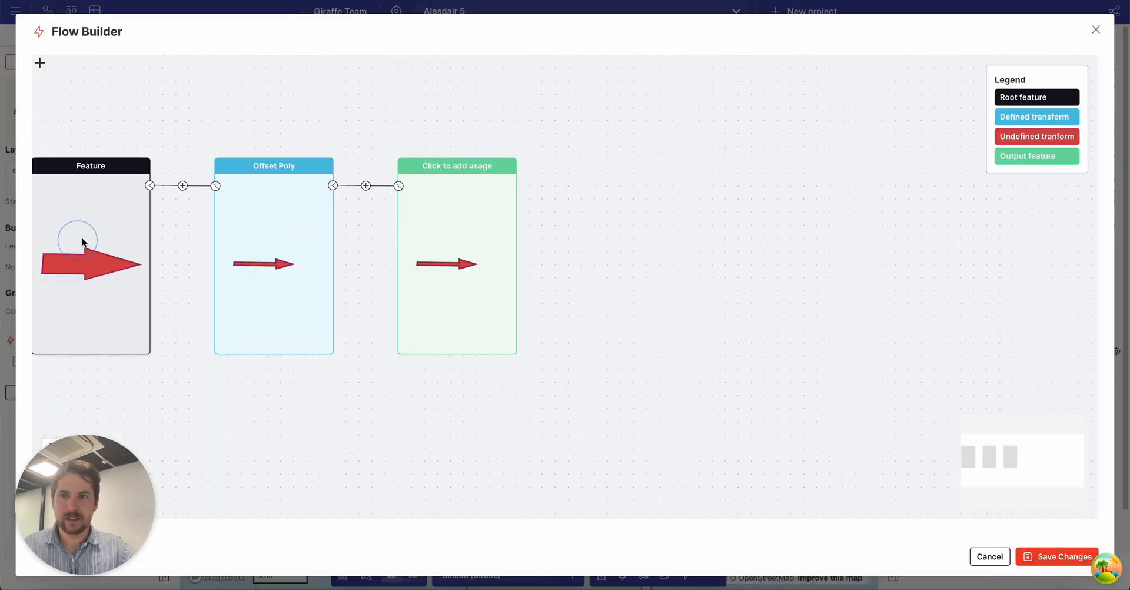
click(313, 258)
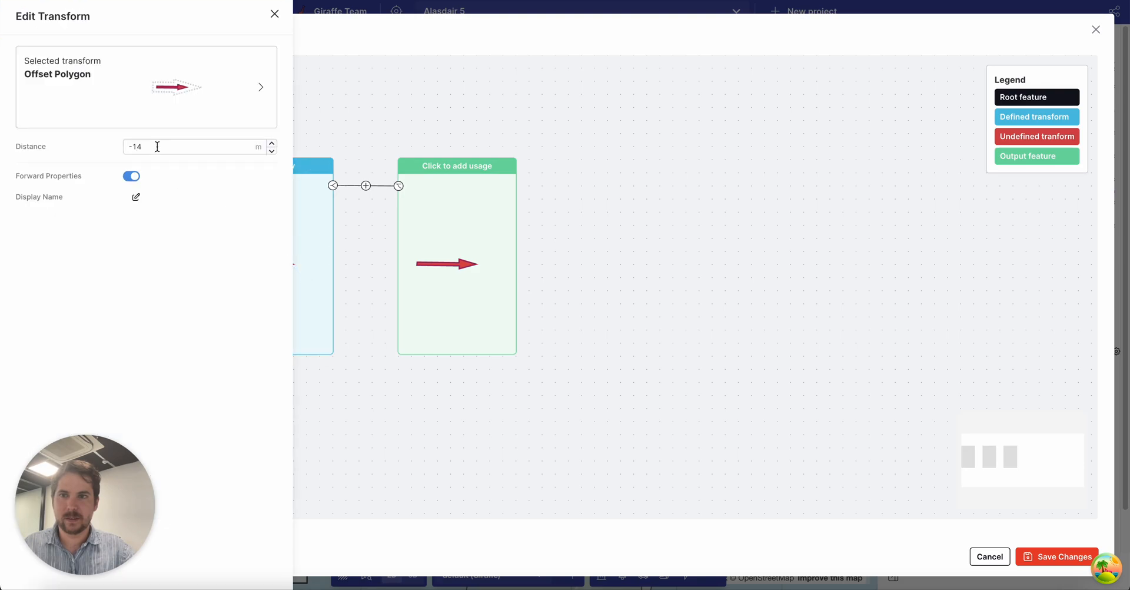
text(0)
key(Return)
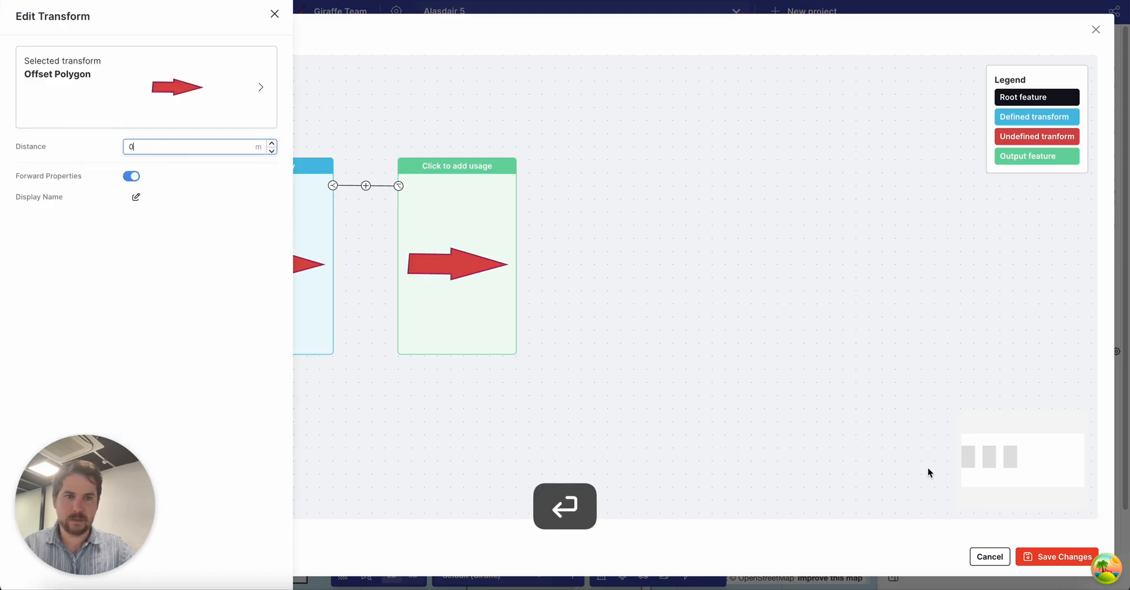
click(939, 479)
click(1057, 556)
drag(359, 344, 321, 337)
drag(348, 413, 367, 362)
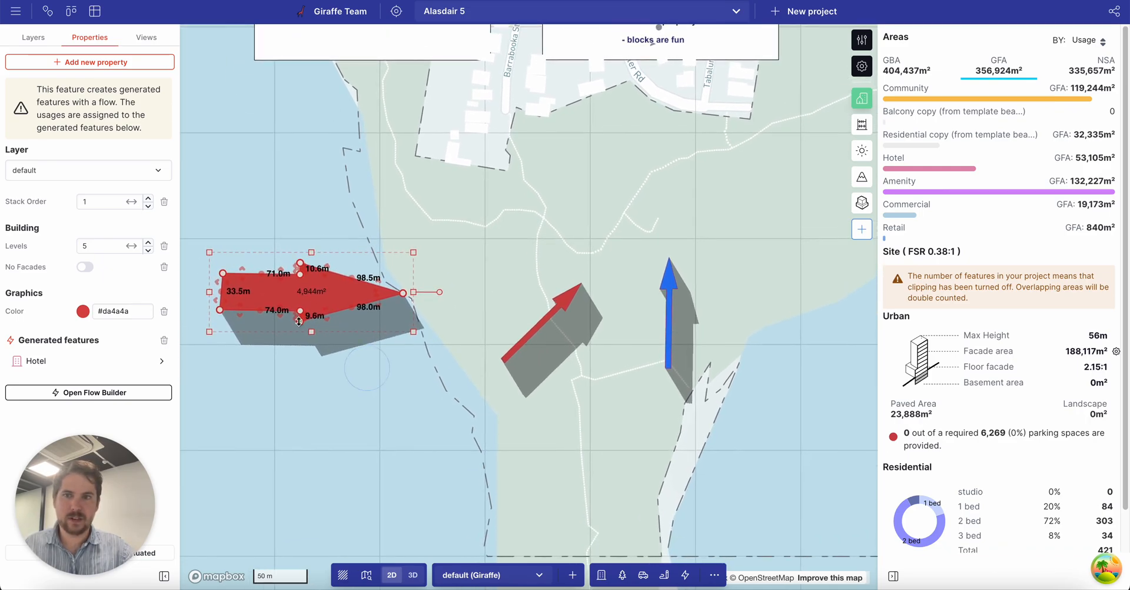
Move the blue arrow right and make two copies of the middle red arrow.
click(551, 316)
click(667, 293)
drag(667, 297, 774, 289)
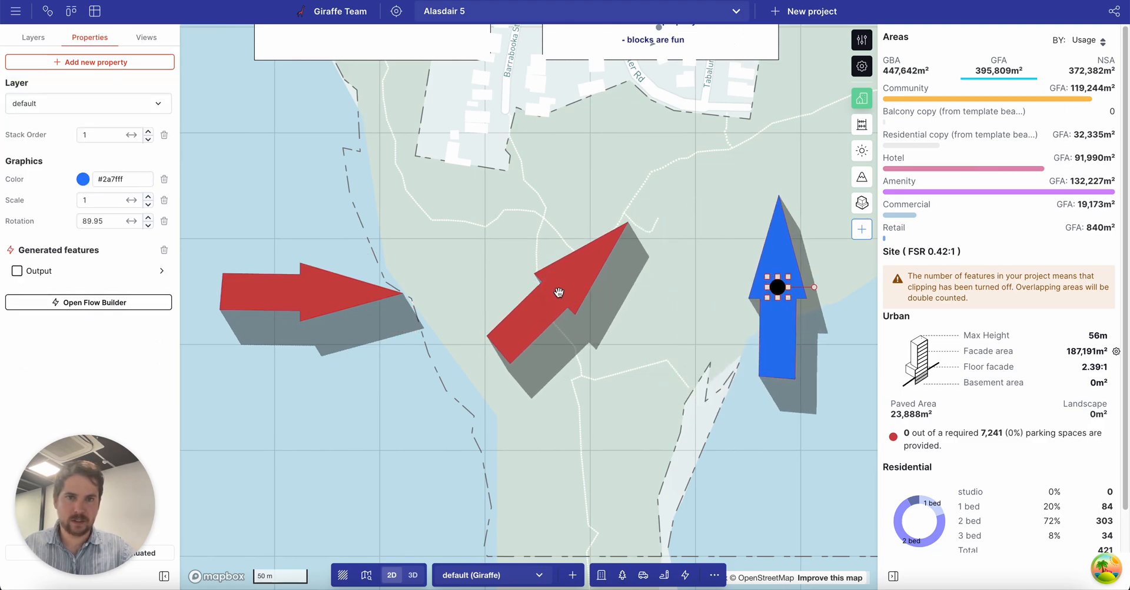
click(559, 288)
alt+drag(561, 287, 463, 452)
click(660, 412)
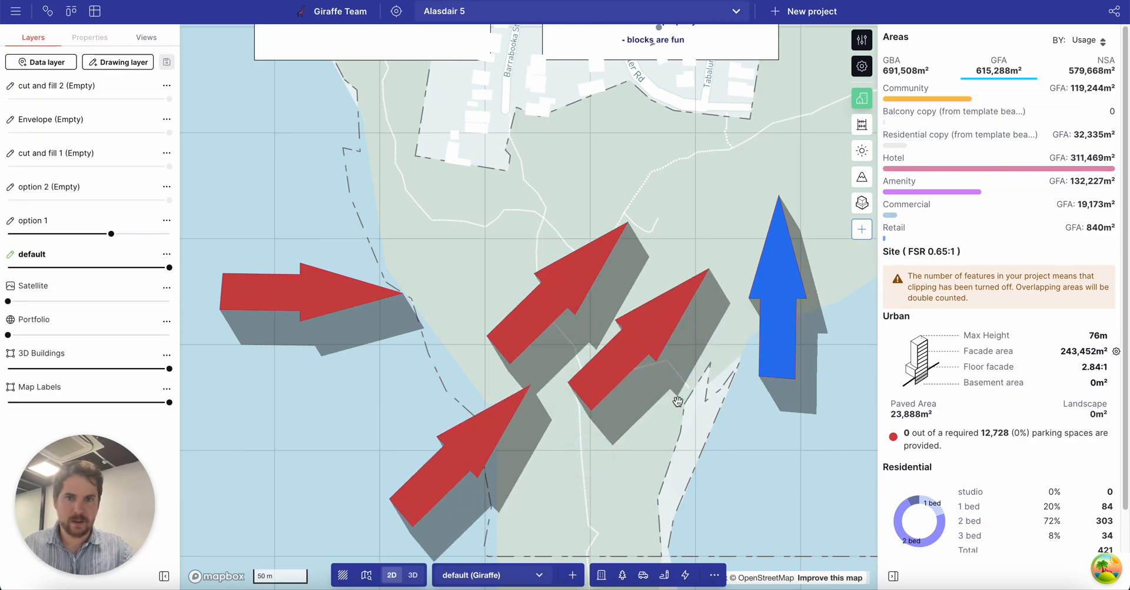
Shrink the left red arrow by its corner handles and nudge it into place.
click(307, 297)
mouse_move(222, 277)
mouse_down()
mouse_move(267, 264)
mouse_move(222, 240)
mouse_move(235, 272)
mouse_move(242, 264)
mouse_move(238, 312)
mouse_move(221, 312)
mouse_move(234, 270)
mouse_move(219, 274)
mouse_up()
drag(326, 287, 303, 267)
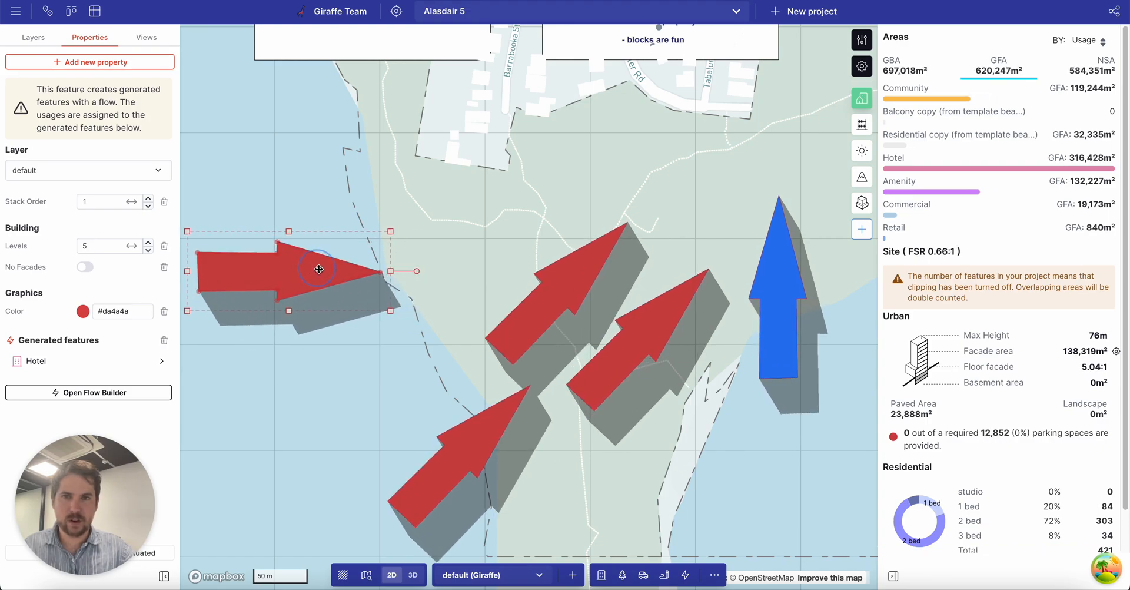
drag(390, 310, 366, 280)
drag(501, 255, 509, 265)
drag(367, 276, 363, 277)
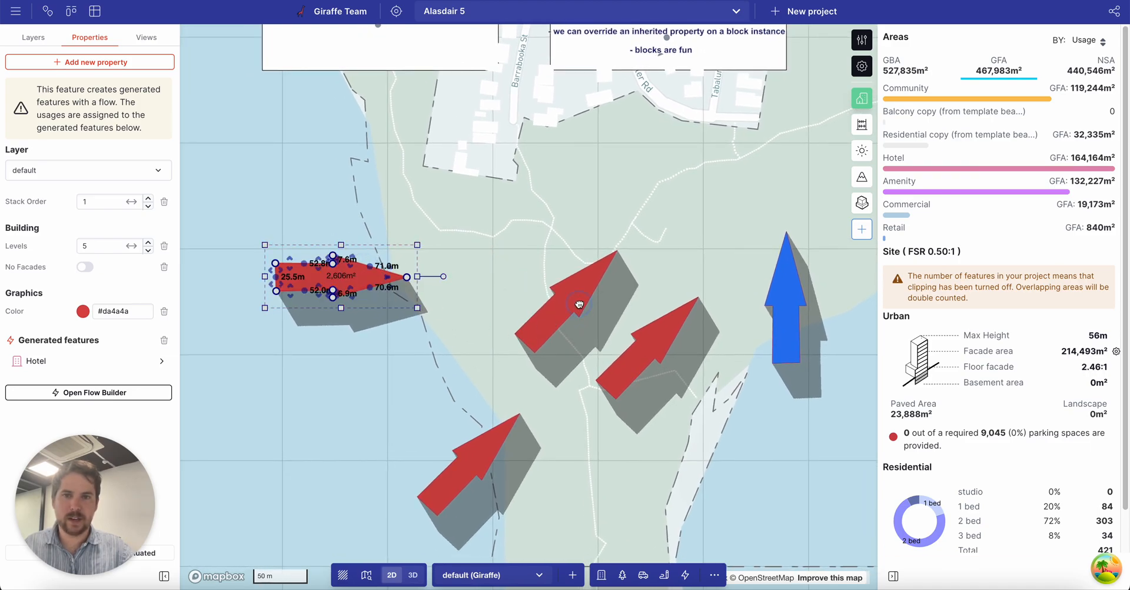
Spread out the middle and lower red arrows and nudge the blue arrow right.
click(579, 307)
drag(570, 297, 591, 256)
click(341, 287)
click(587, 280)
drag(652, 347, 657, 326)
click(786, 300)
drag(786, 301, 789, 298)
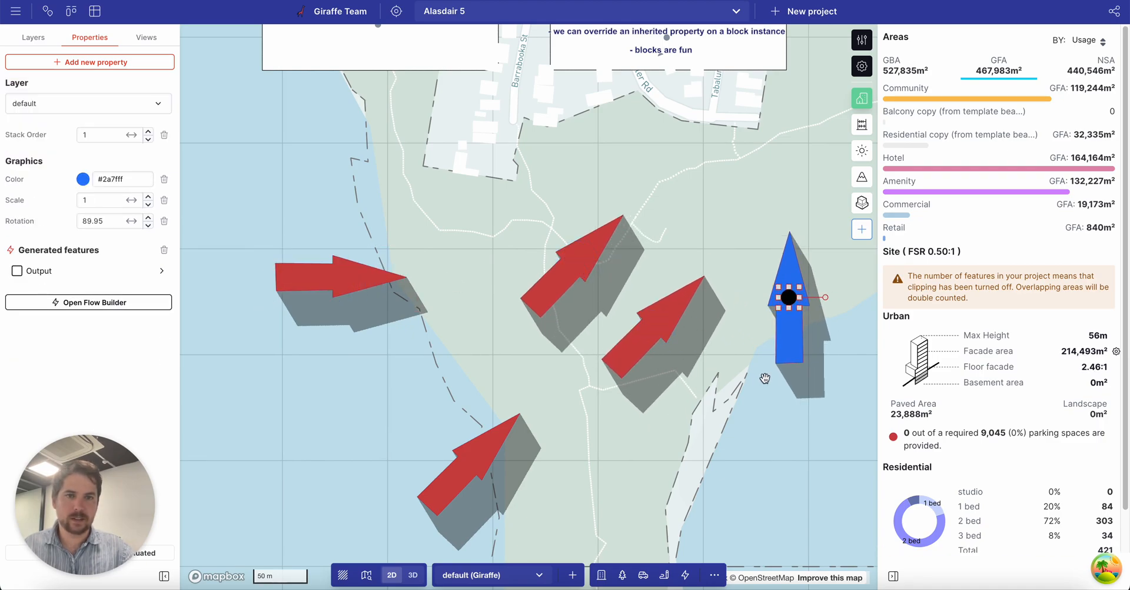
click(699, 416)
drag(699, 417, 672, 395)
Start the Draw point command from the command search.
key(space)
text(point)
key(Return)
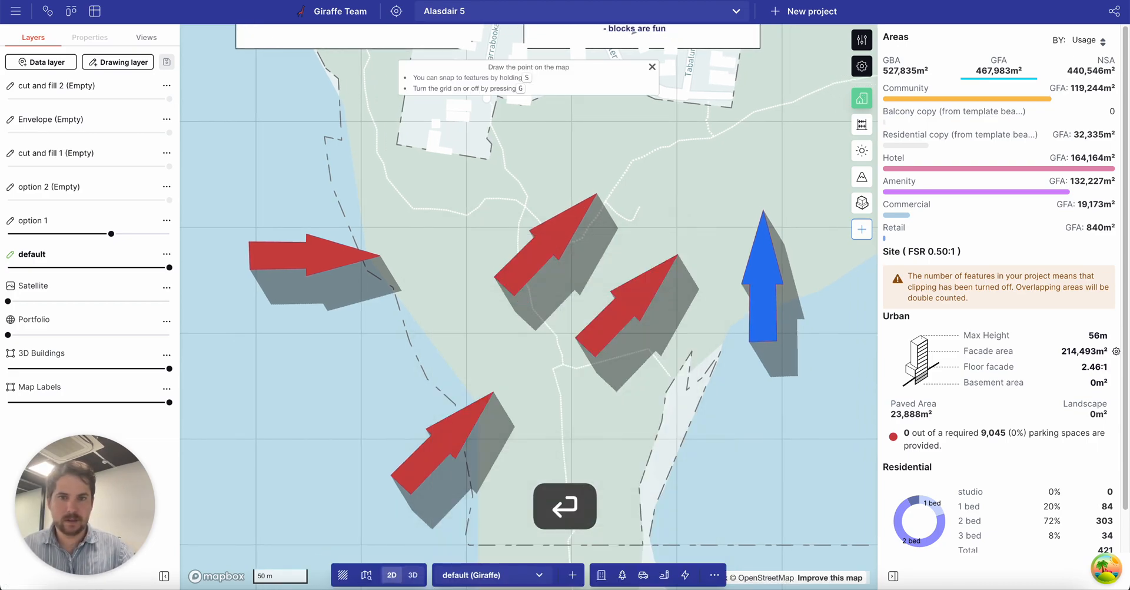
Place a point in the lower middle of the map and give it a Block Instance transform.
click(624, 415)
click(97, 177)
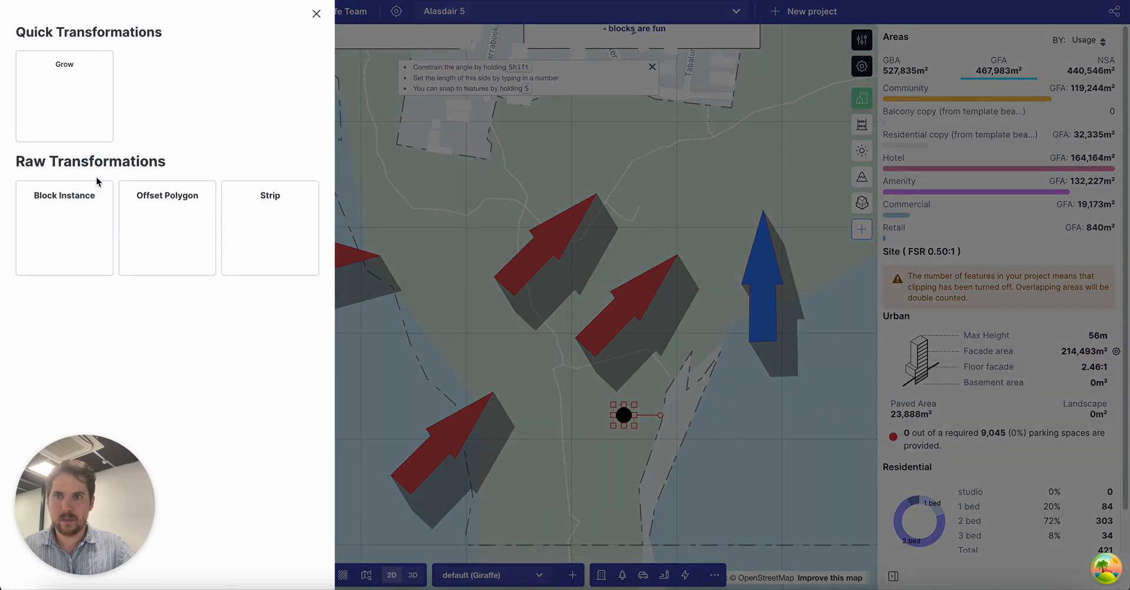
click(59, 213)
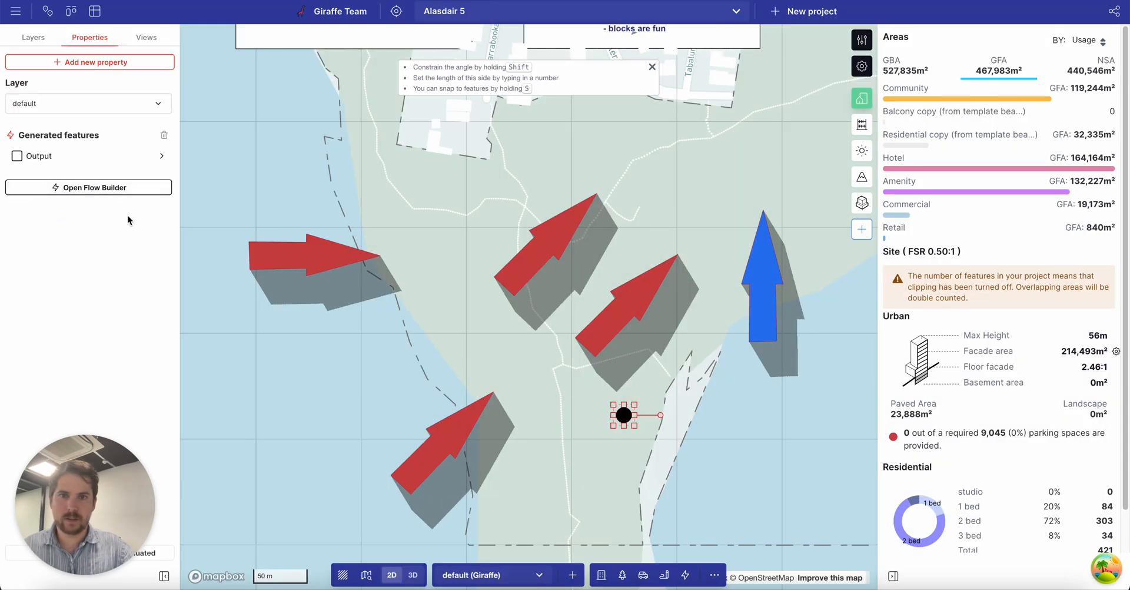
Inspect the Block transform's definition id, scale and rotation, then close without saving.
click(94, 188)
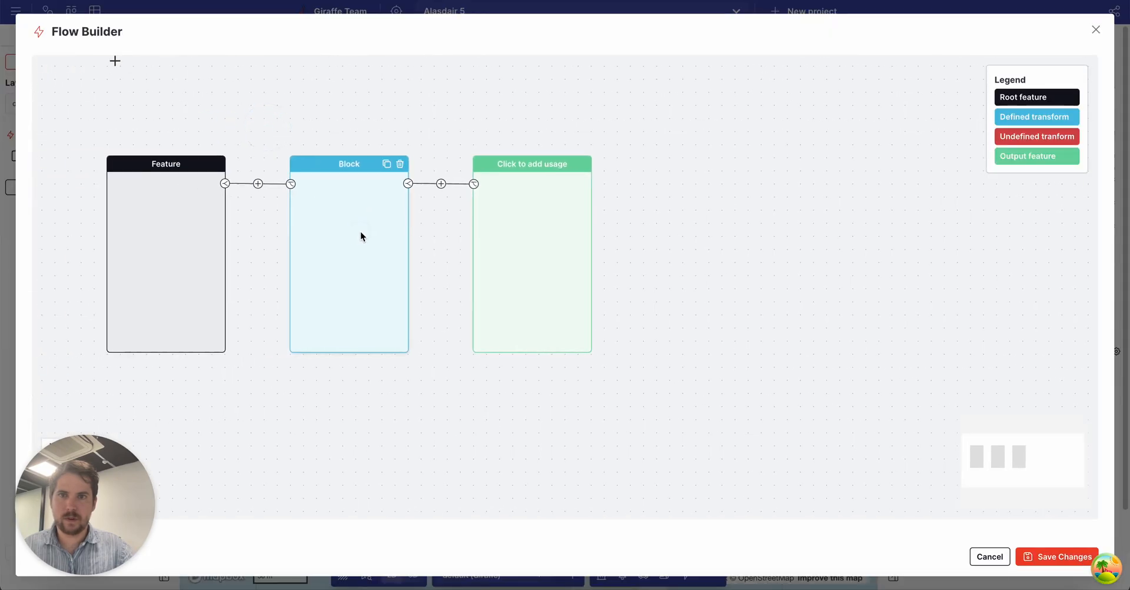
click(344, 164)
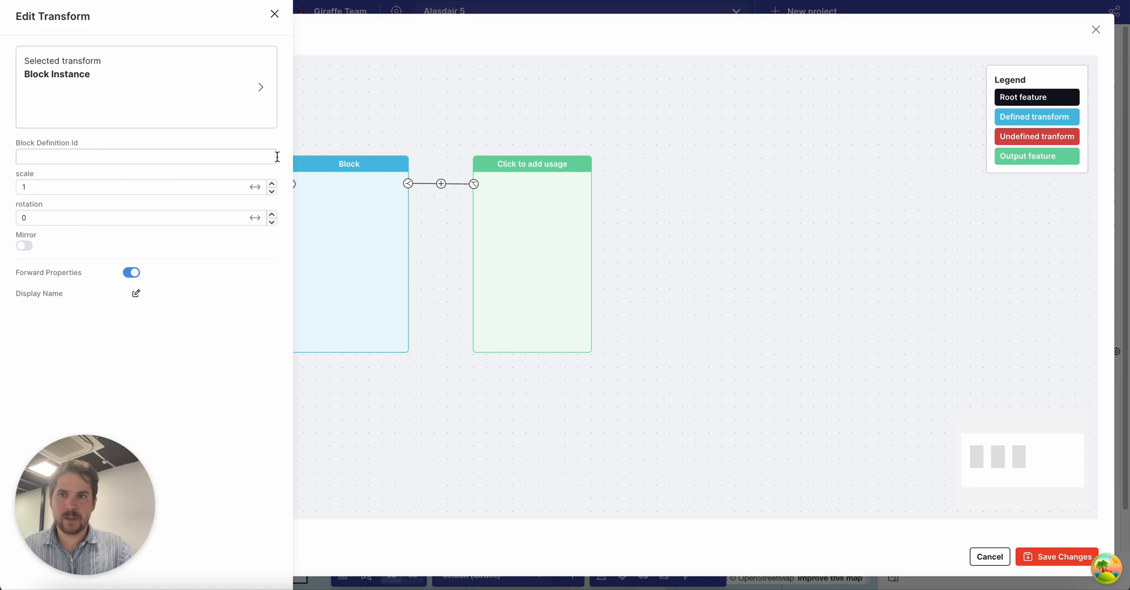
click(85, 160)
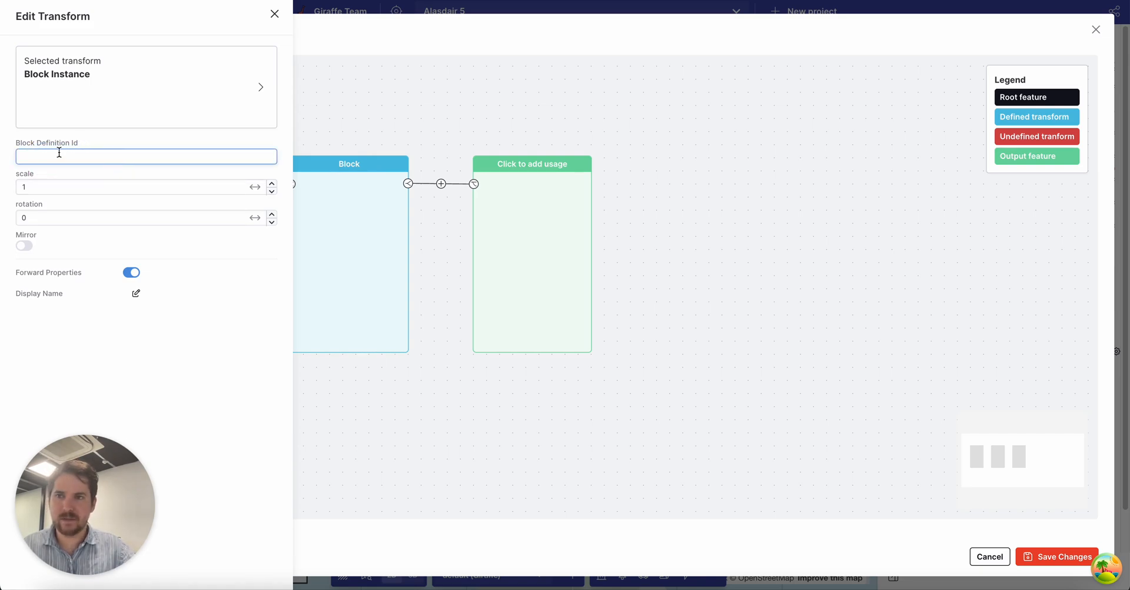
click(37, 188)
click(40, 216)
click(38, 182)
click(45, 215)
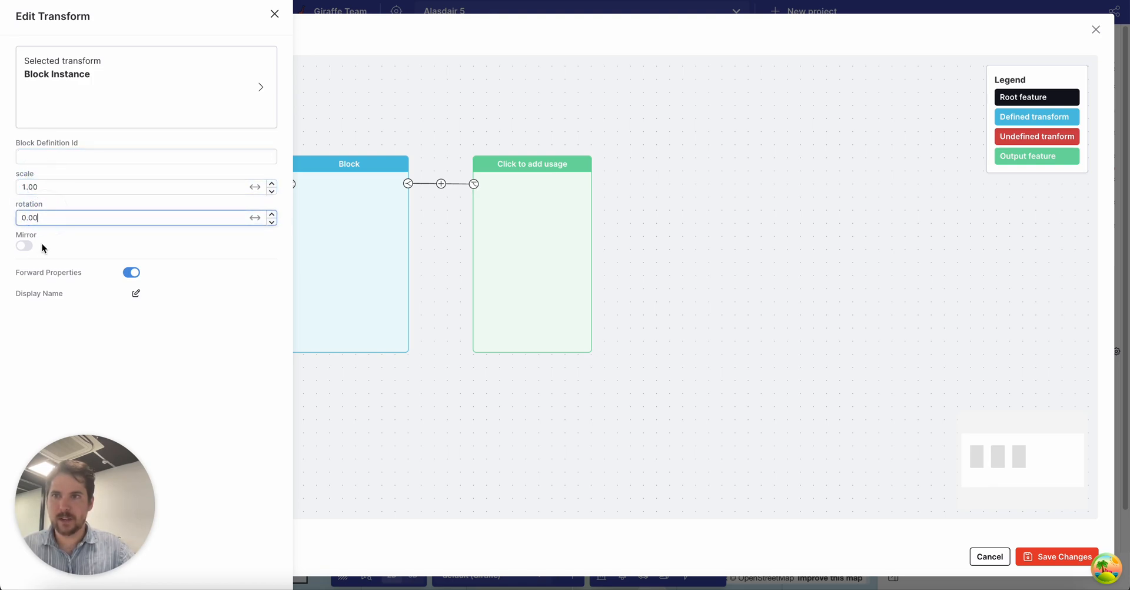
click(275, 14)
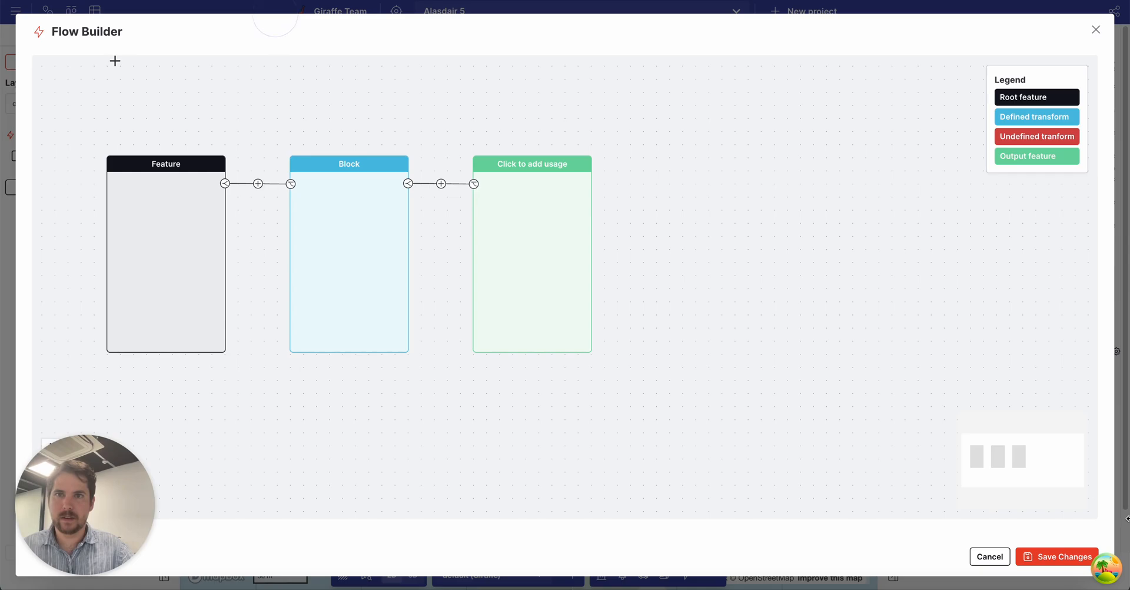
click(990, 556)
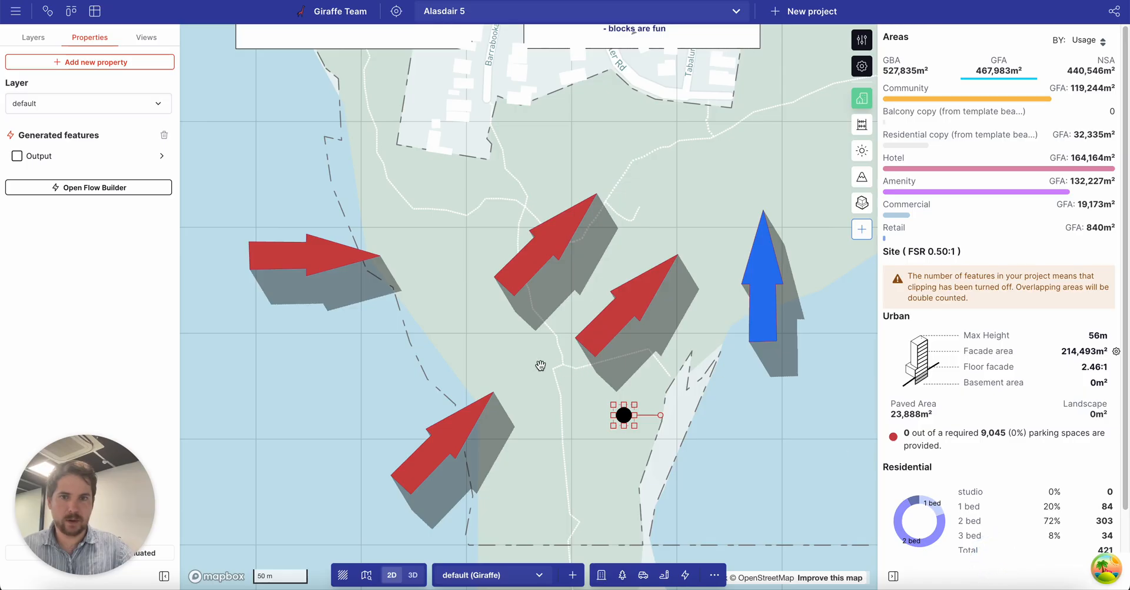
click(328, 257)
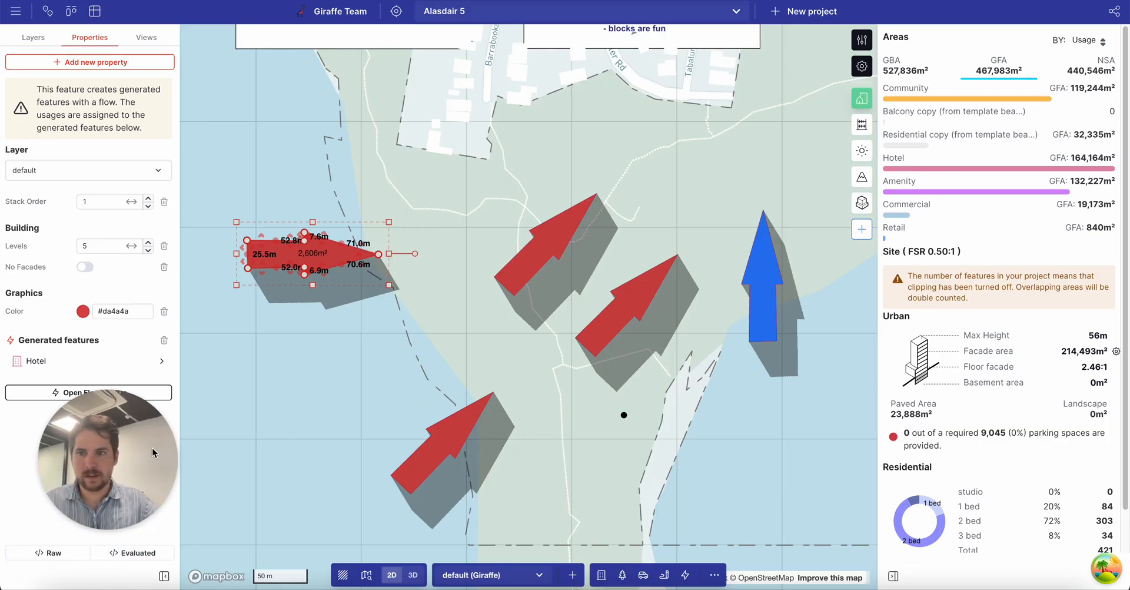
drag(152, 448, 1071, 105)
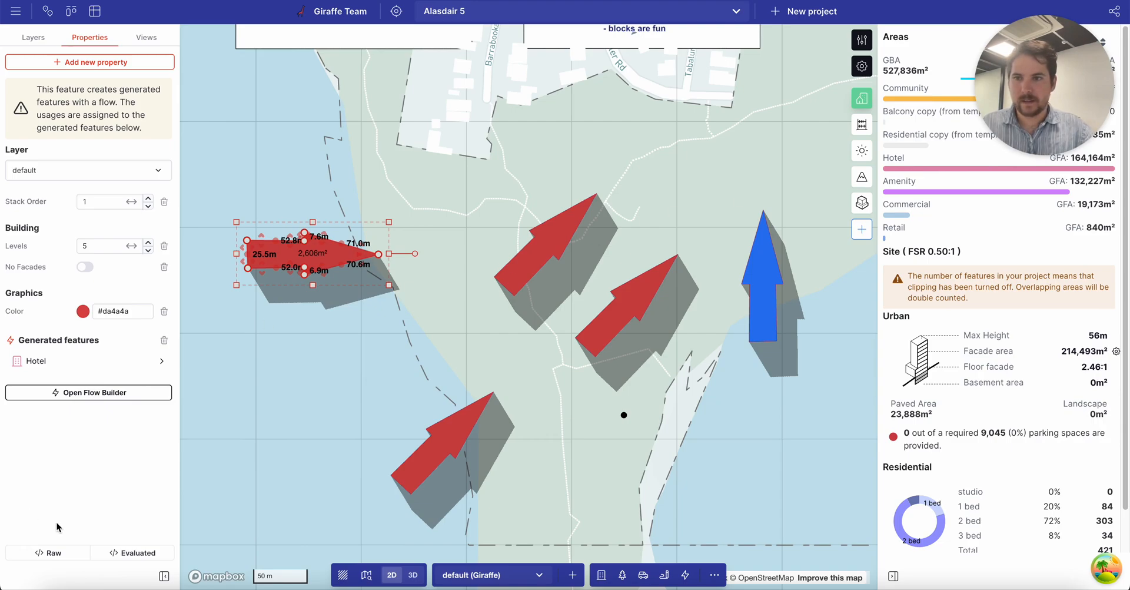
Copy the arrow's groupID value 'peach' from its Raw JSON.
click(54, 553)
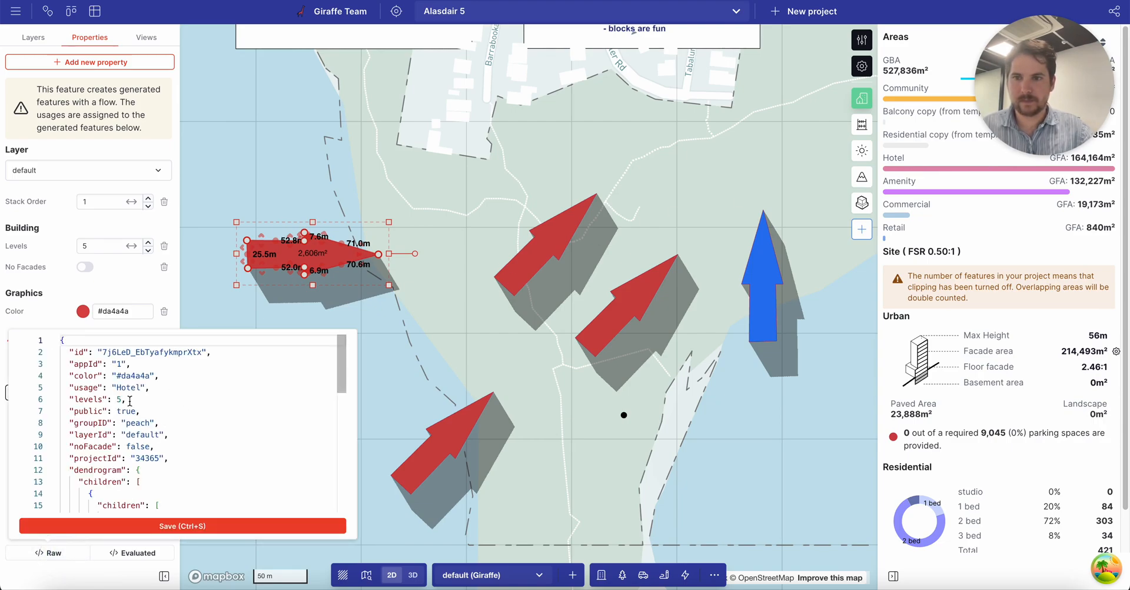
drag(103, 352, 147, 353)
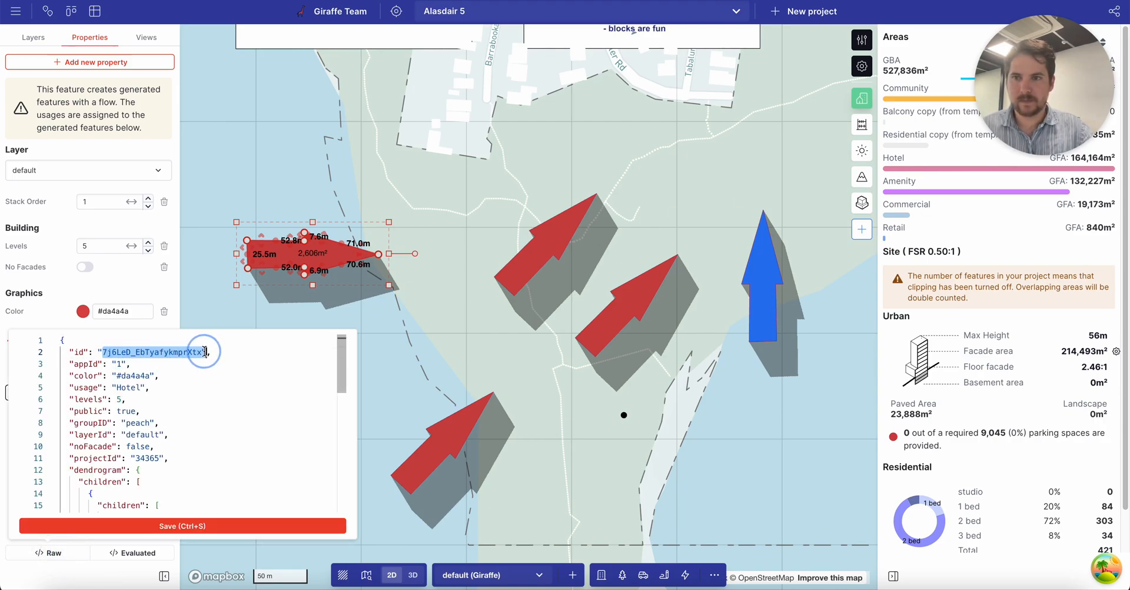
double_click(126, 411)
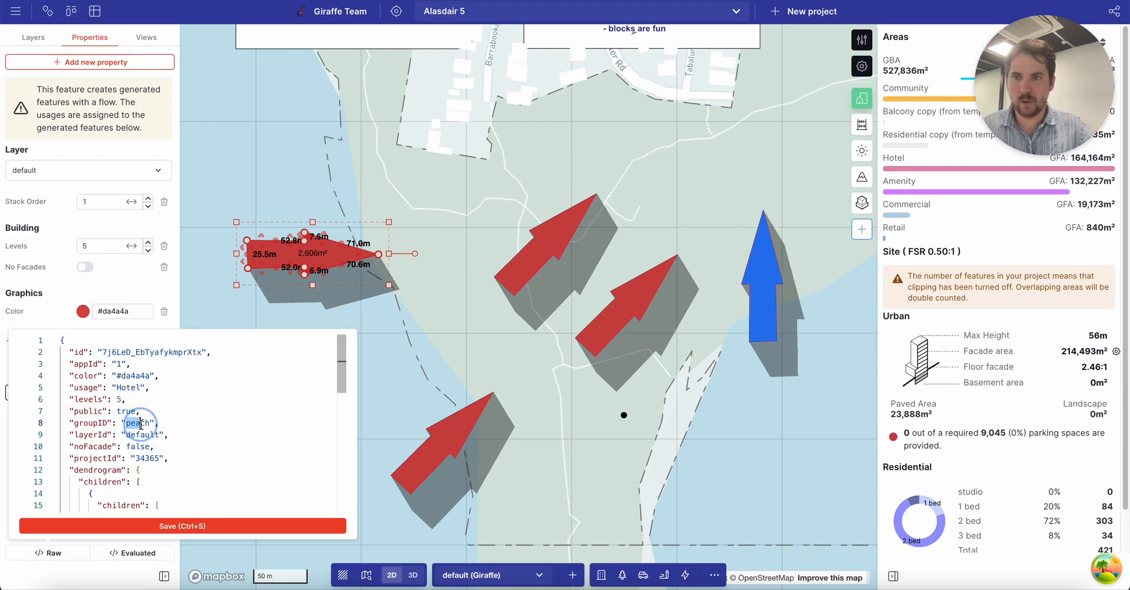
key(super+c)
click(449, 349)
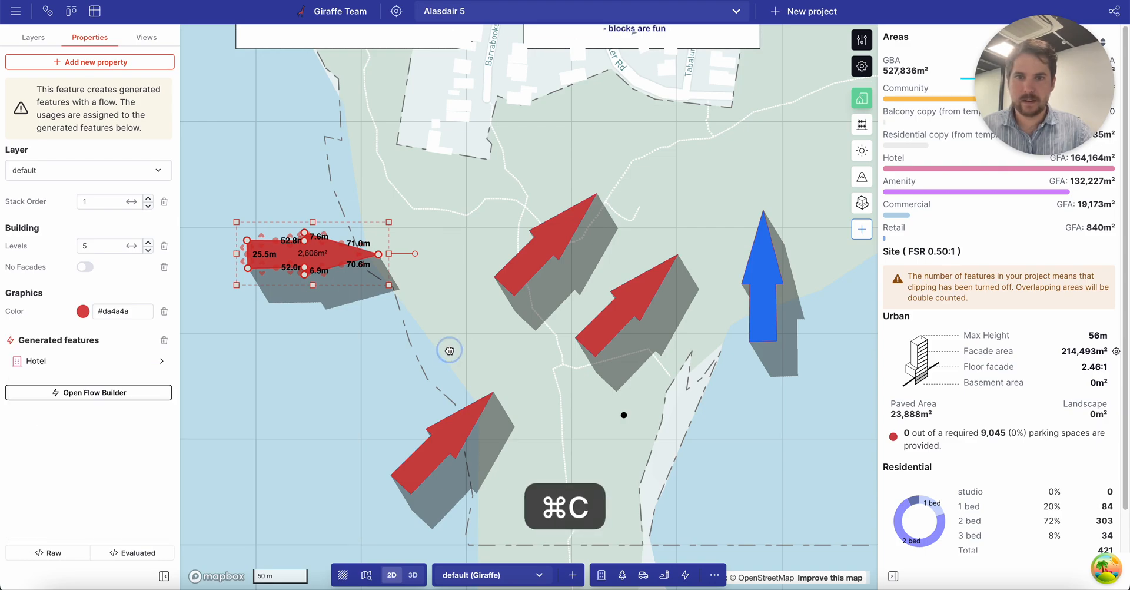
Paste 'peach' as the point's Block Definition Id and apply the settings.
click(623, 416)
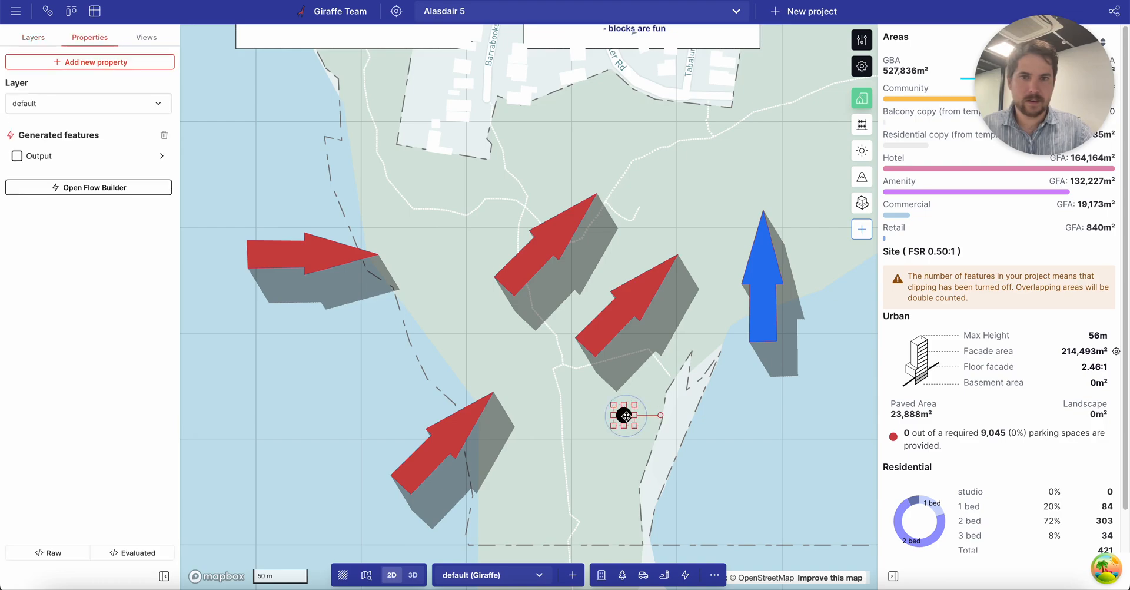
click(74, 189)
click(351, 232)
click(49, 156)
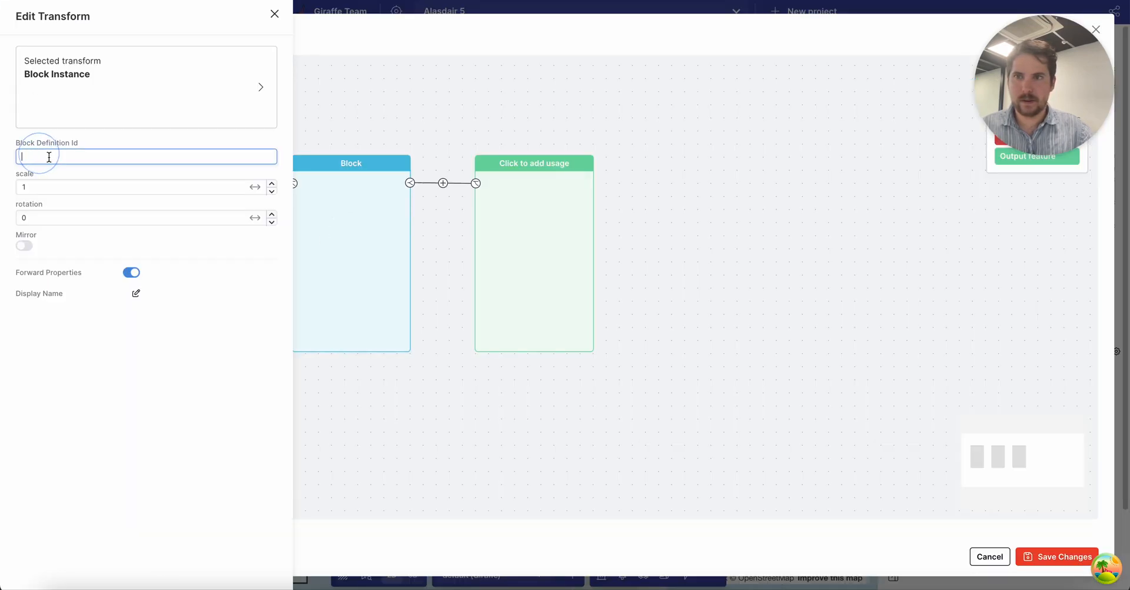
key(super+v)
click(41, 186)
click(46, 219)
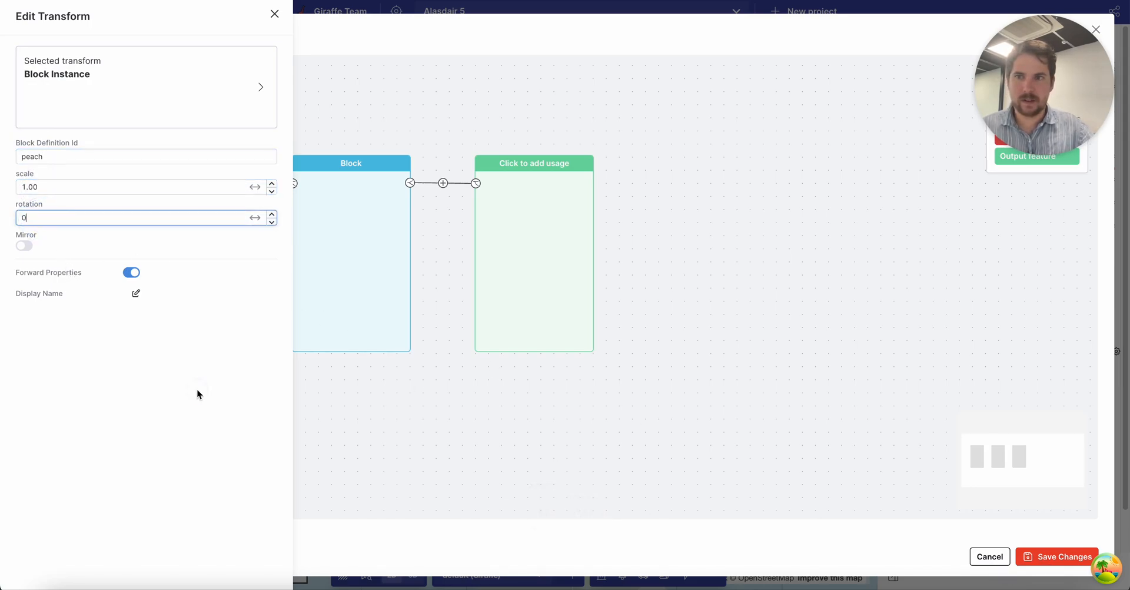
click(354, 398)
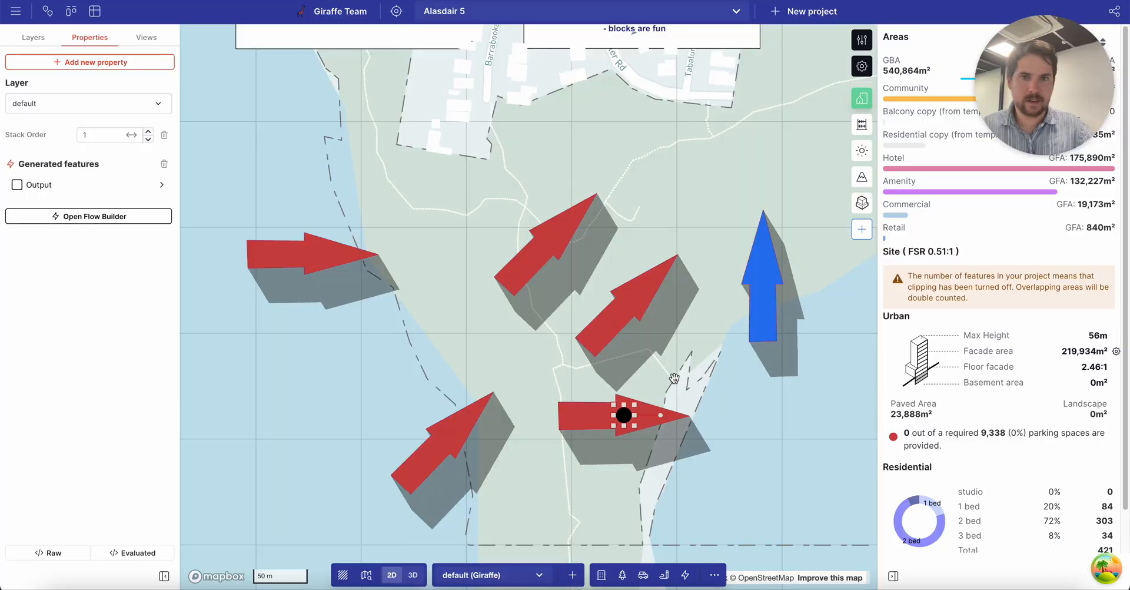
Duplicate the arrow instance, then narrow the left source arrow's shaft by extruding its bottom edge.
drag(628, 416, 807, 428)
click(313, 256)
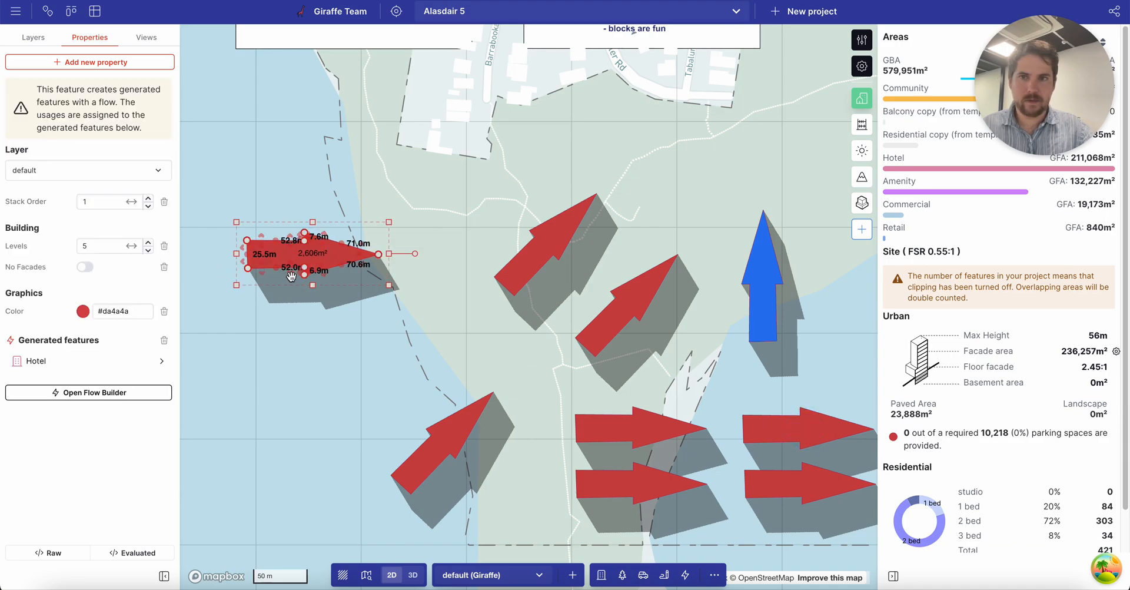
click(291, 275)
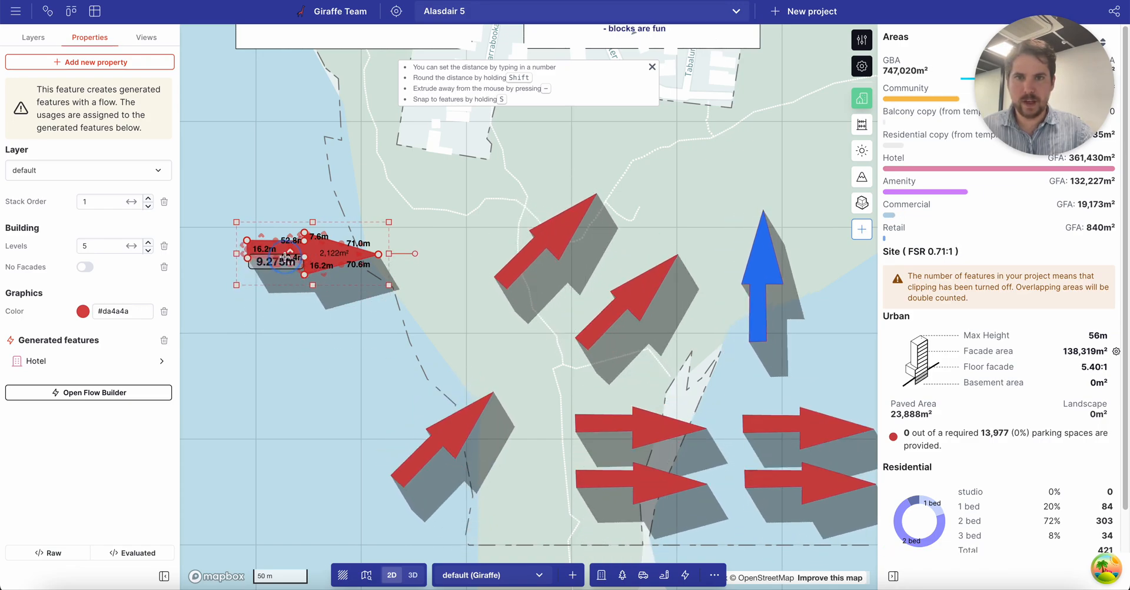
click(289, 317)
drag(290, 318, 291, 259)
click(293, 326)
click(324, 259)
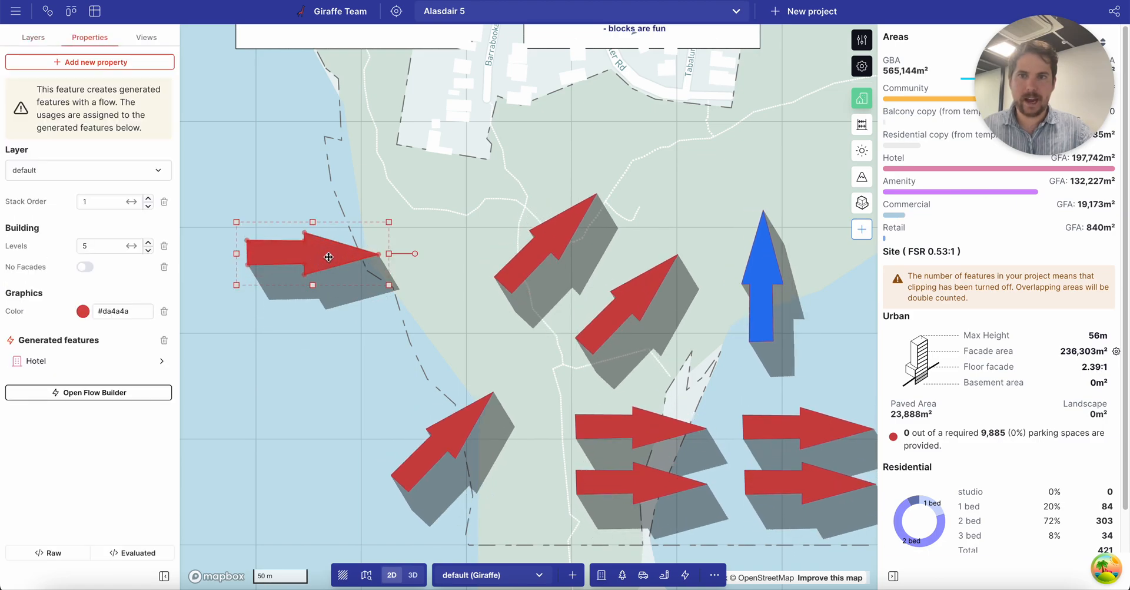
click(325, 325)
Draw a point snapped to the left arrow's tail corner.
key(space)
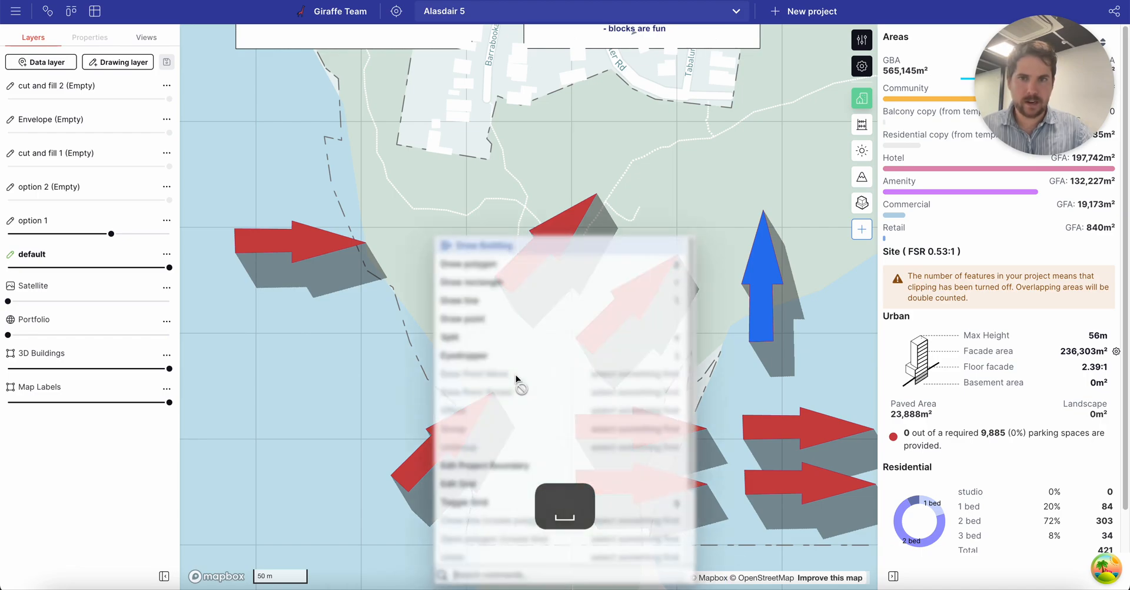
text(point)
key(Return)
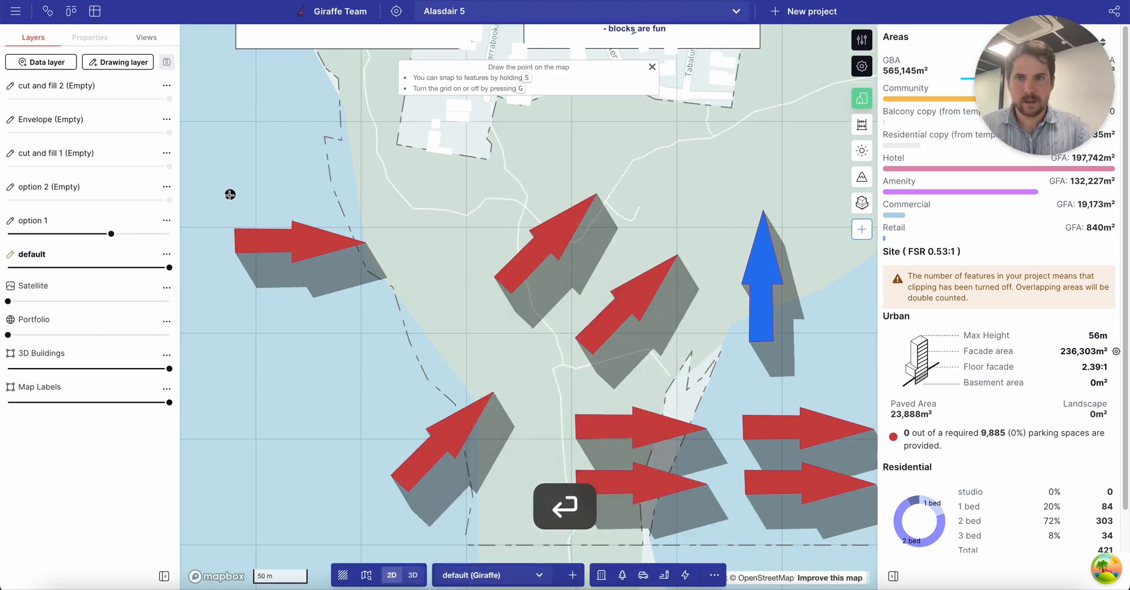
key(s)
click(235, 253)
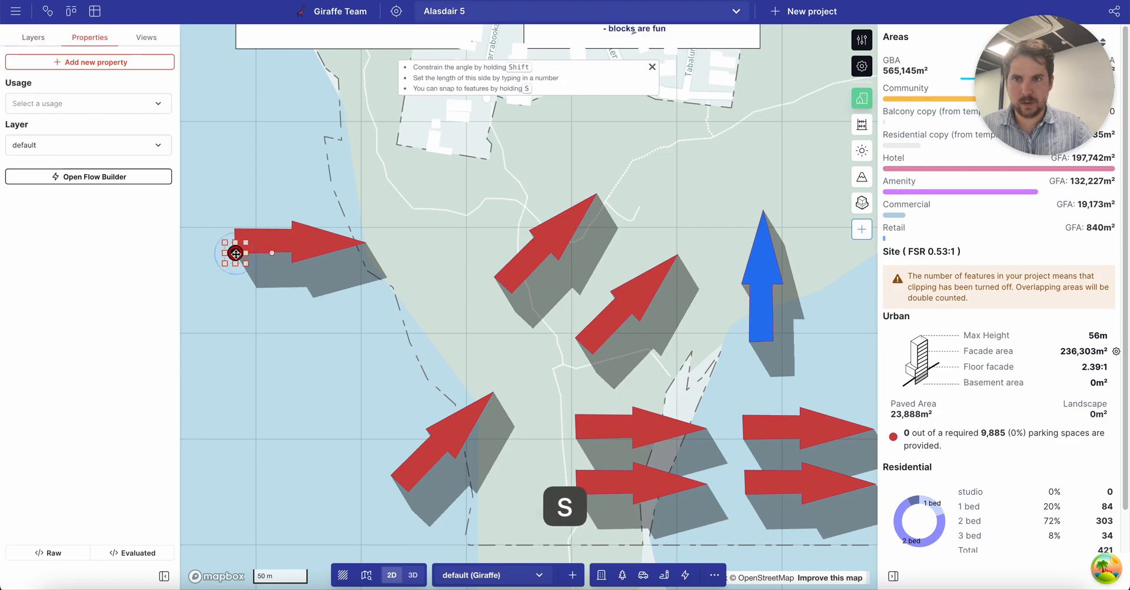
Add the Block base point property to the new point.
click(93, 63)
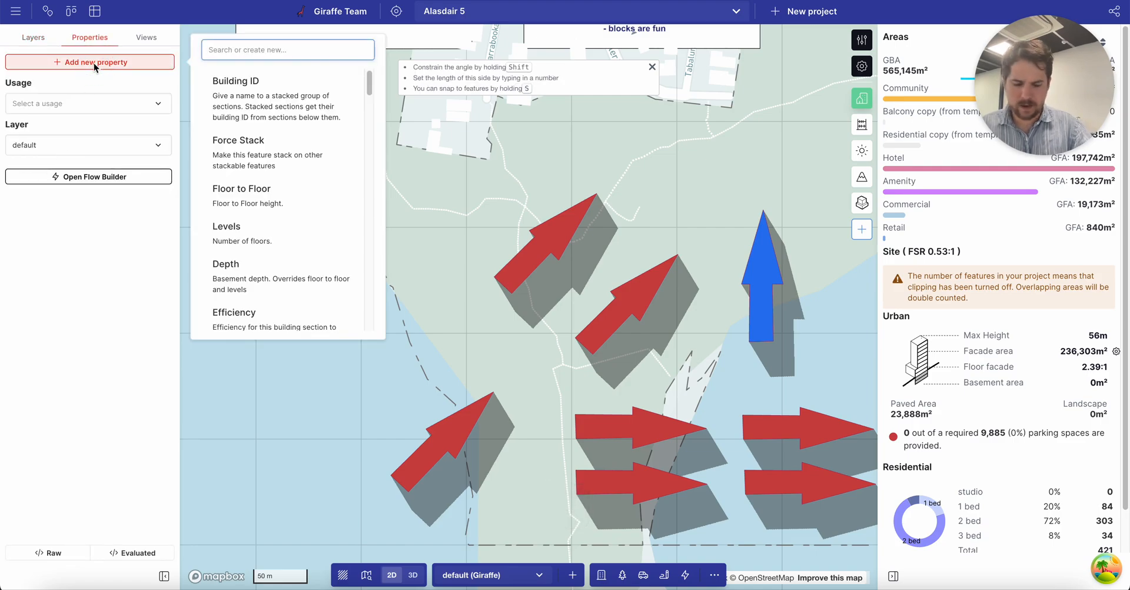
text(blo)
key(Return)
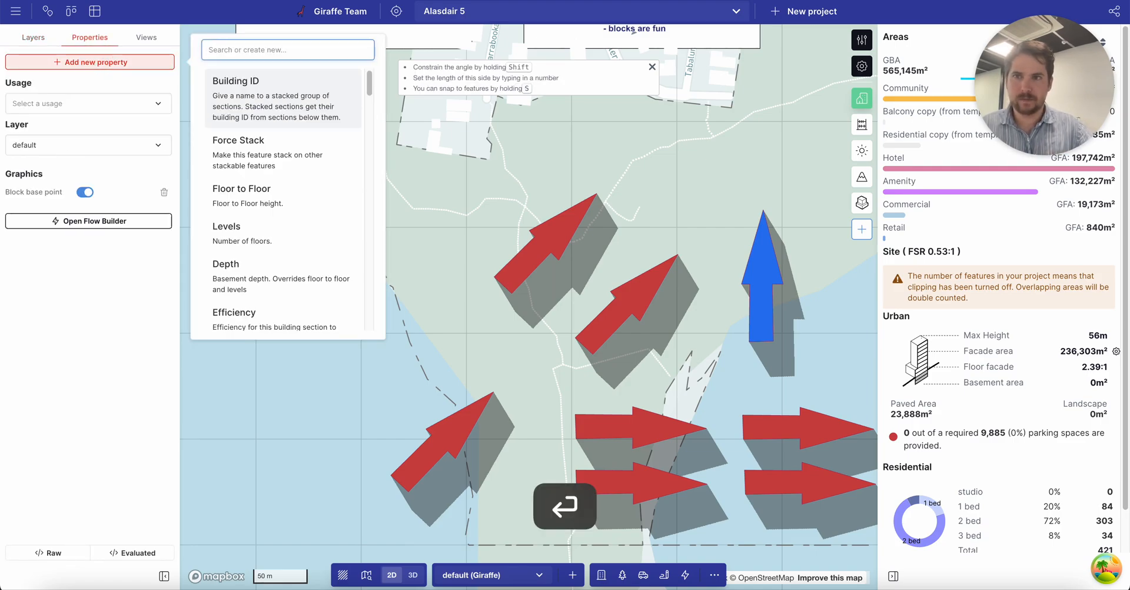
key(Down)
key(Down)
click(227, 353)
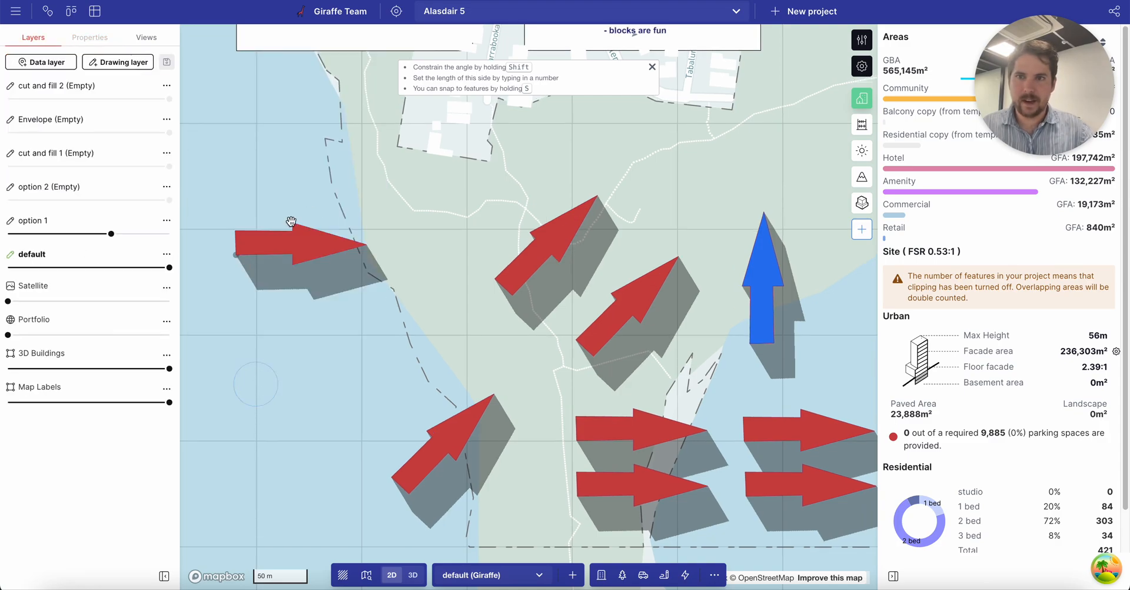
click(280, 251)
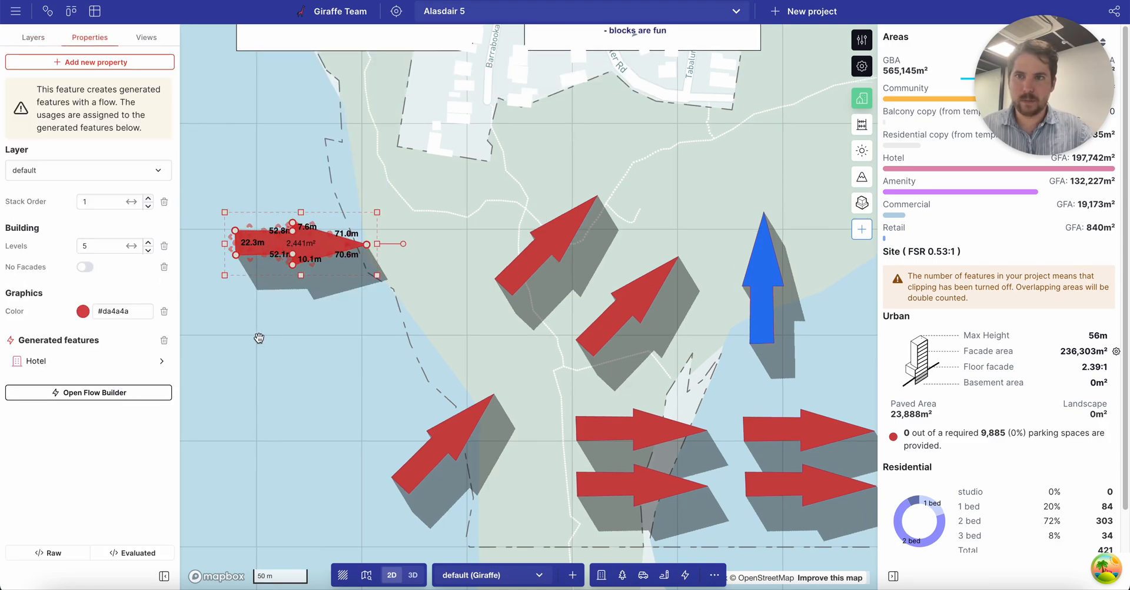
Group the left arrow with its base point and name the group 'peach'.
click(258, 338)
drag(194, 172, 404, 298)
click(291, 225)
click(267, 294)
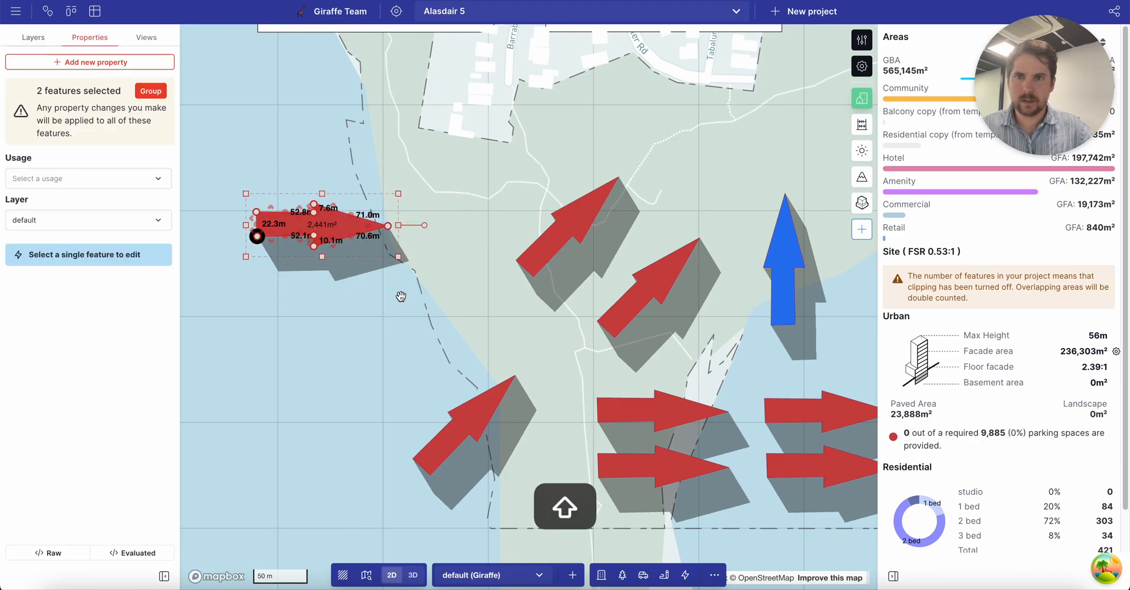
key(super+shift+g)
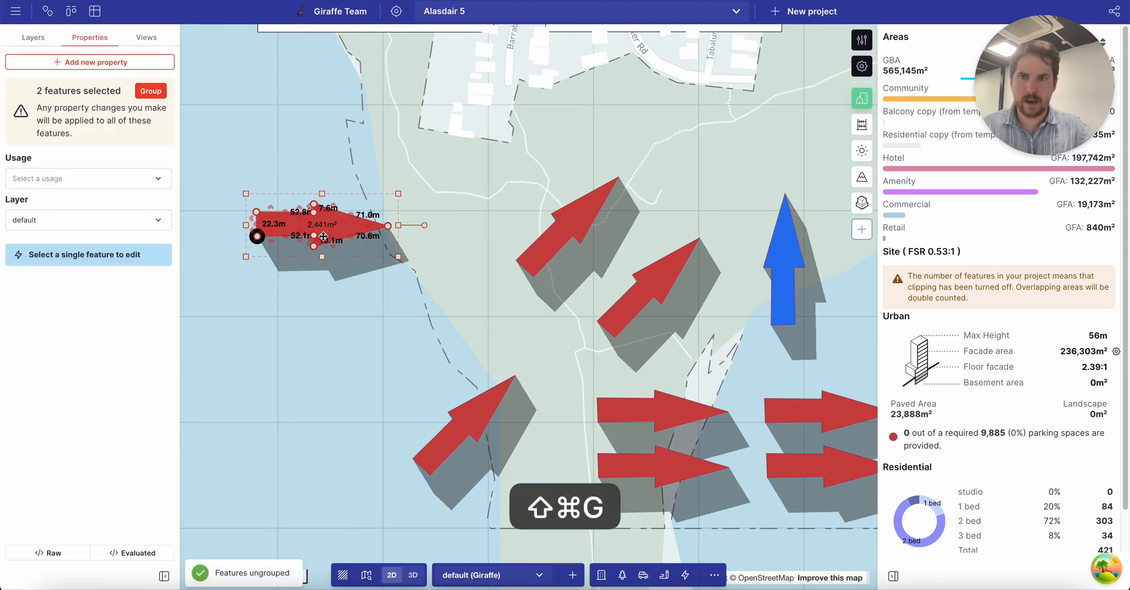
key(super+g)
double_click(51, 93)
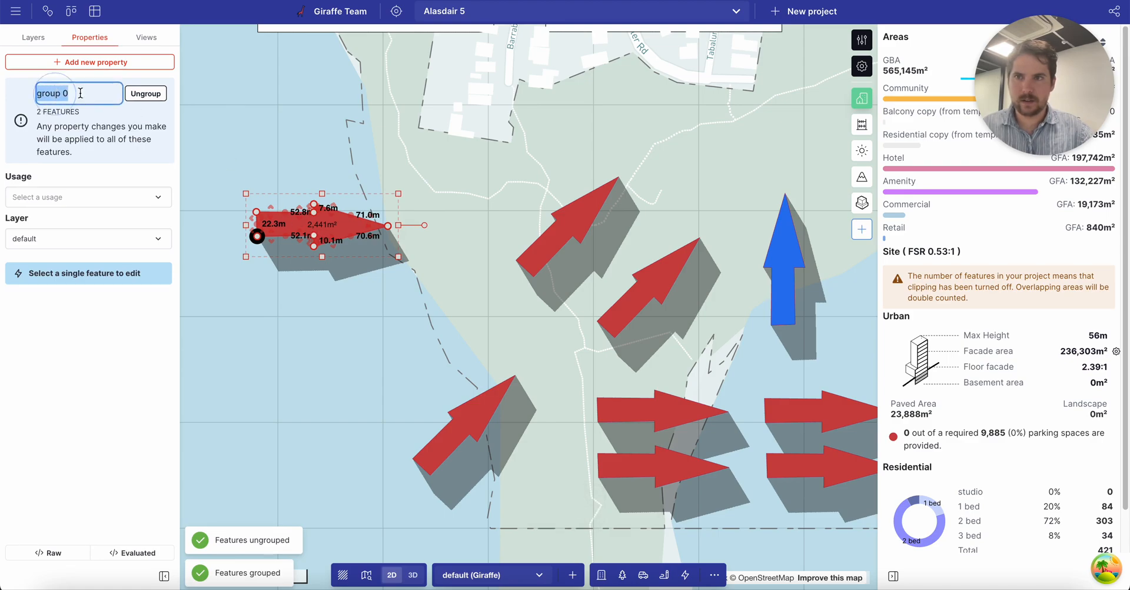
text(peach)
key(Return)
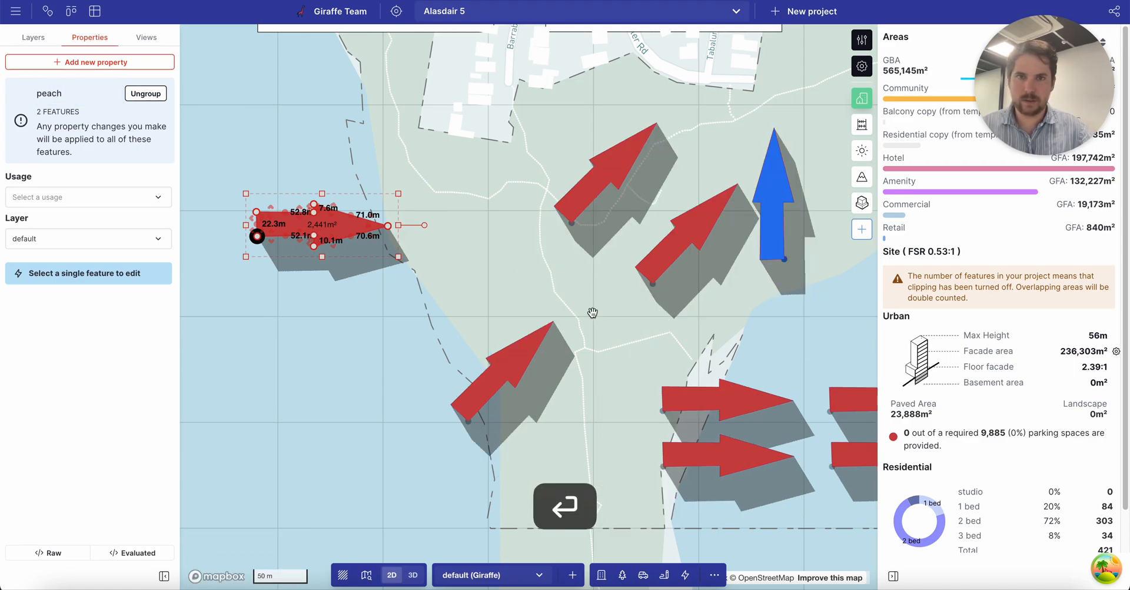
Reselect the peach group and adjust it by its anchor point.
click(482, 279)
drag(327, 226, 338, 227)
click(338, 226)
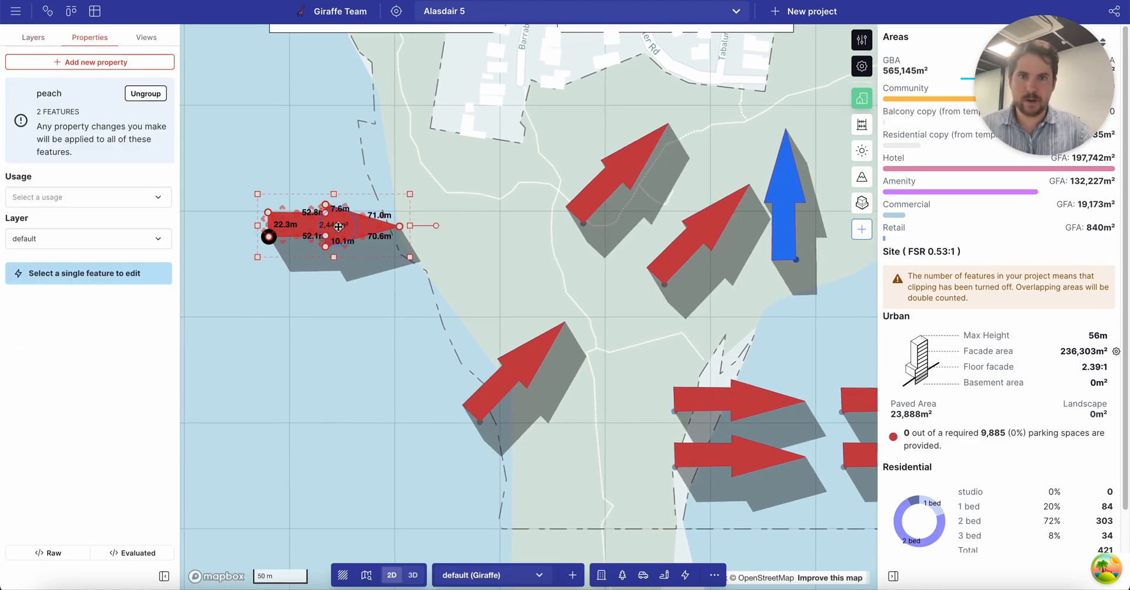
mouse_move(584, 229)
mouse_down()
mouse_move(574, 237)
mouse_move(590, 220)
mouse_up()
click(577, 210)
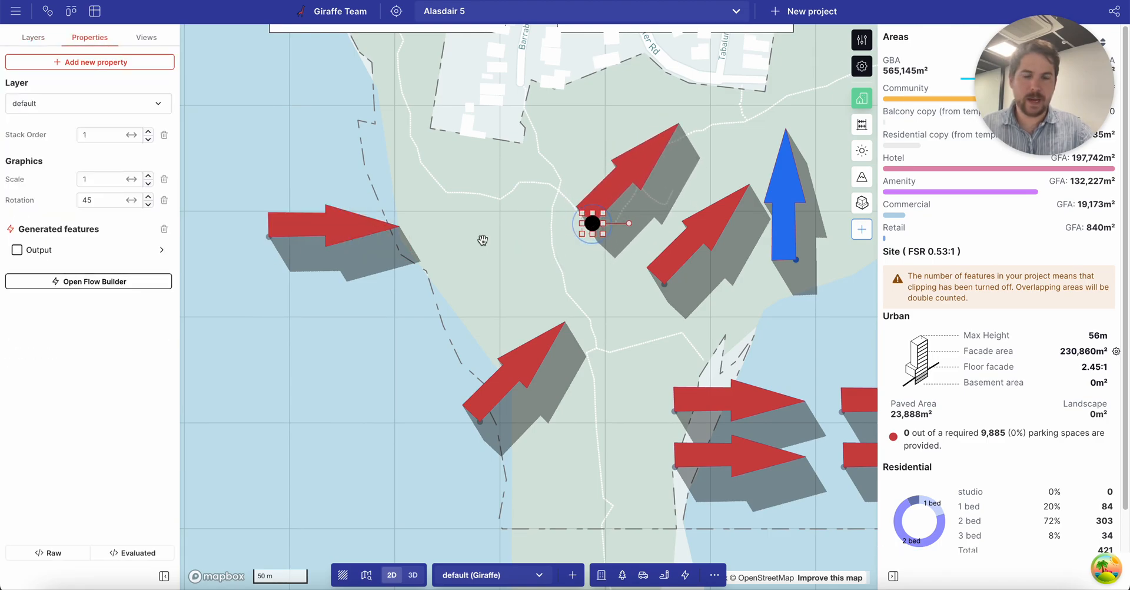
Pull the peach arrow's tip back and lower its shaft's top edge, shrinking it to 1,617m².
drag(644, 264, 534, 289)
scroll(540, 257, down, 2)
scroll(509, 277, down, 1)
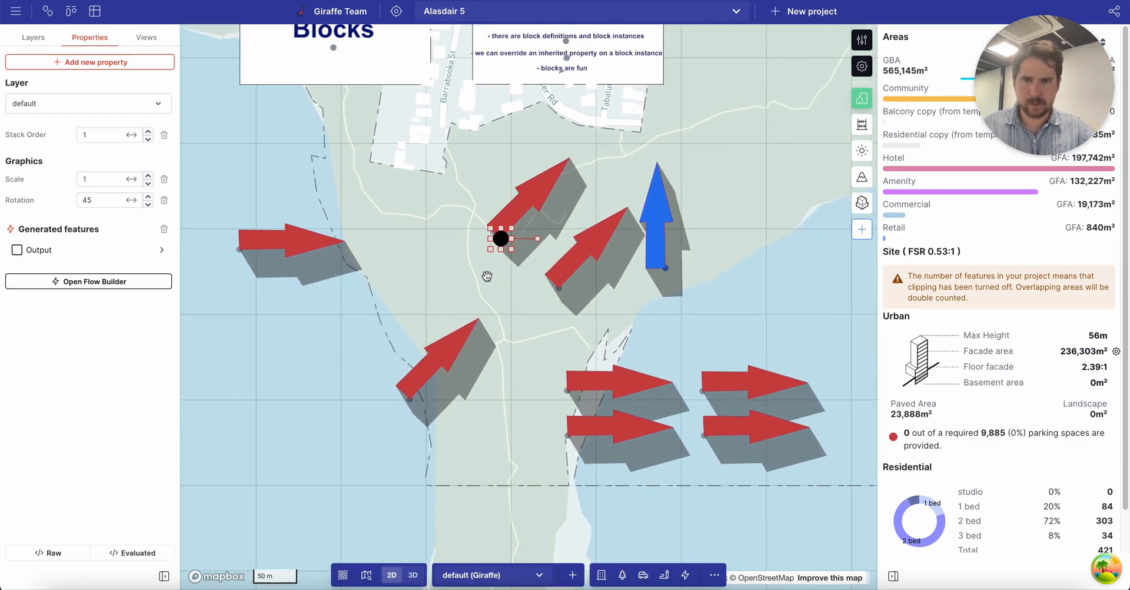
click(303, 248)
scroll(300, 241, up, 2)
drag(357, 232, 327, 261)
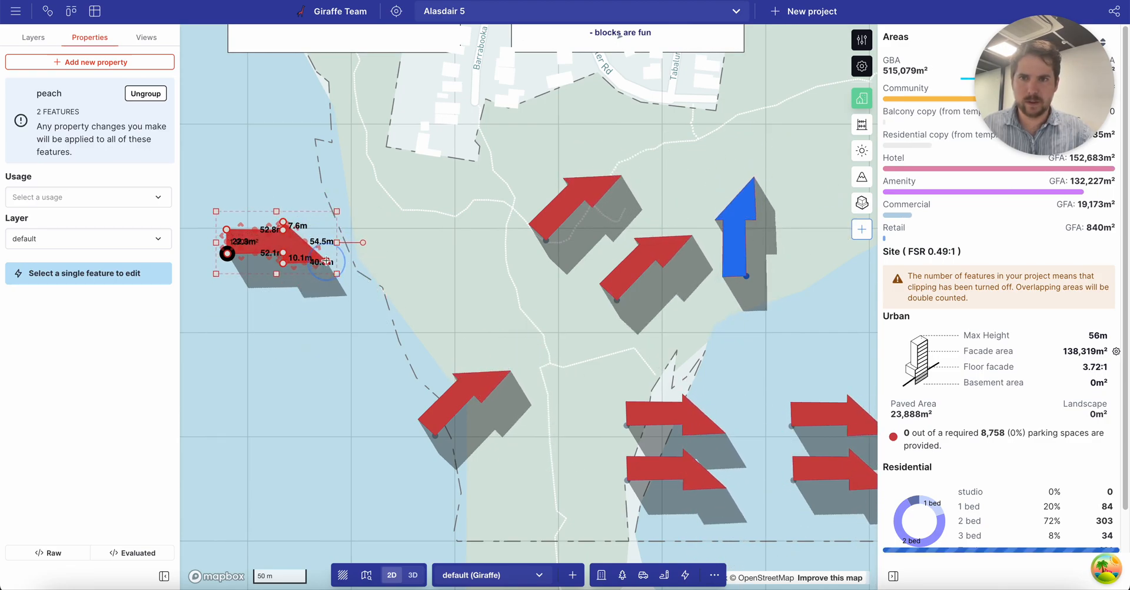
drag(242, 224, 197, 246)
click(343, 310)
click(294, 250)
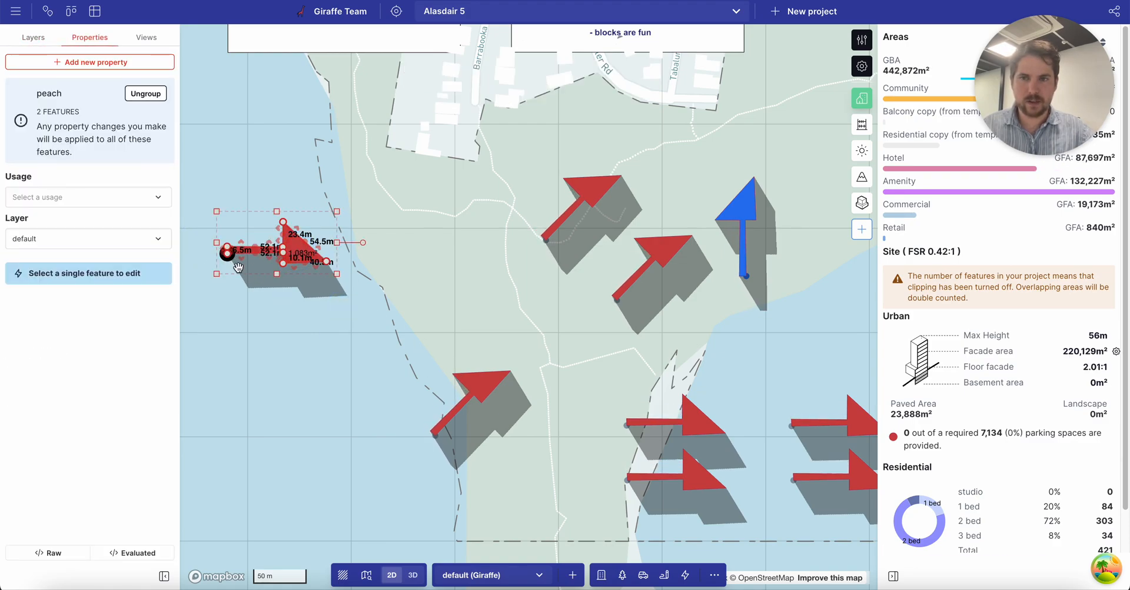
click(276, 312)
Reshape the peach source arrow's vertices into a swept, curved 1,496m² shape.
click(241, 251)
scroll(222, 242, up, 5)
drag(375, 252, 284, 224)
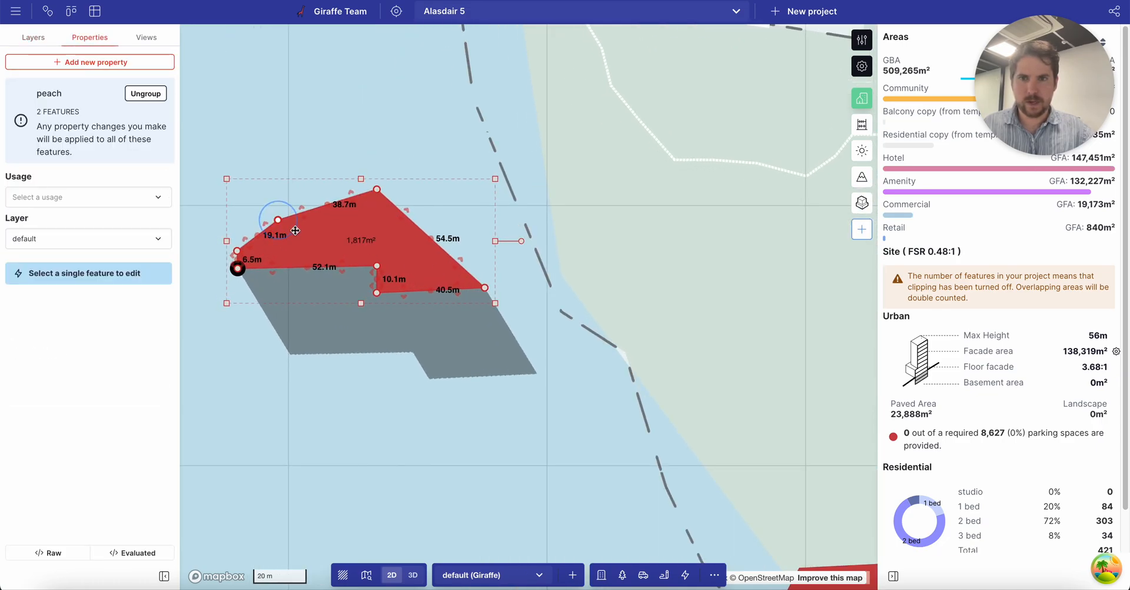
drag(377, 267, 277, 300)
drag(377, 293, 268, 263)
drag(370, 274, 322, 236)
mouse_move(403, 261)
mouse_down()
mouse_move(392, 237)
mouse_move(398, 280)
mouse_move(411, 269)
mouse_up()
scroll(465, 223, down, 5)
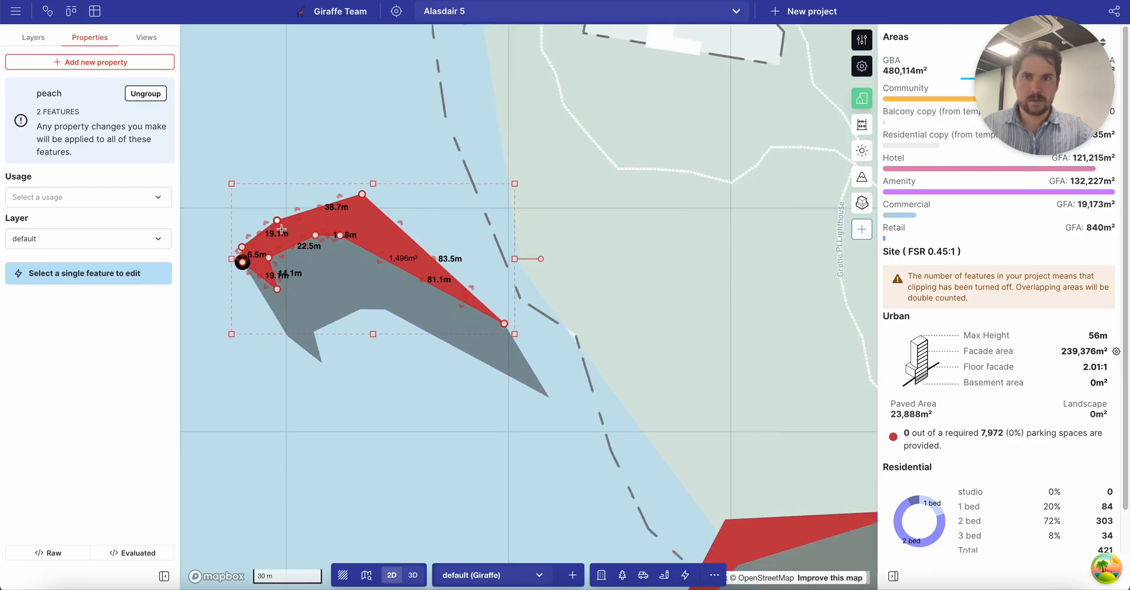
Select the rightmost peach instance and move it slightly up.
drag(568, 277, 436, 219)
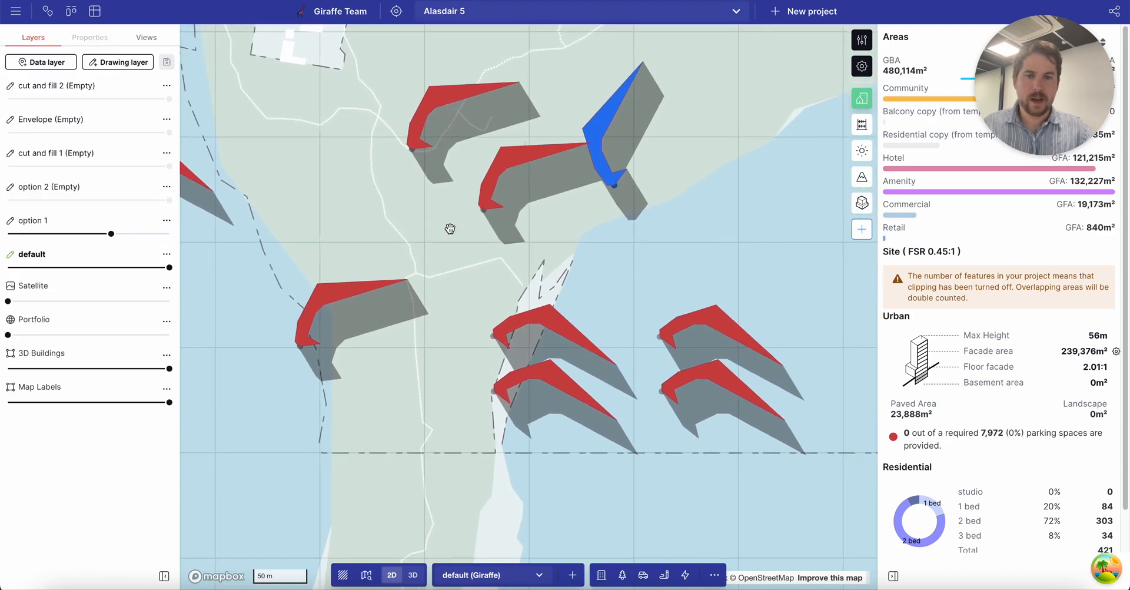
click(704, 321)
drag(657, 334, 658, 312)
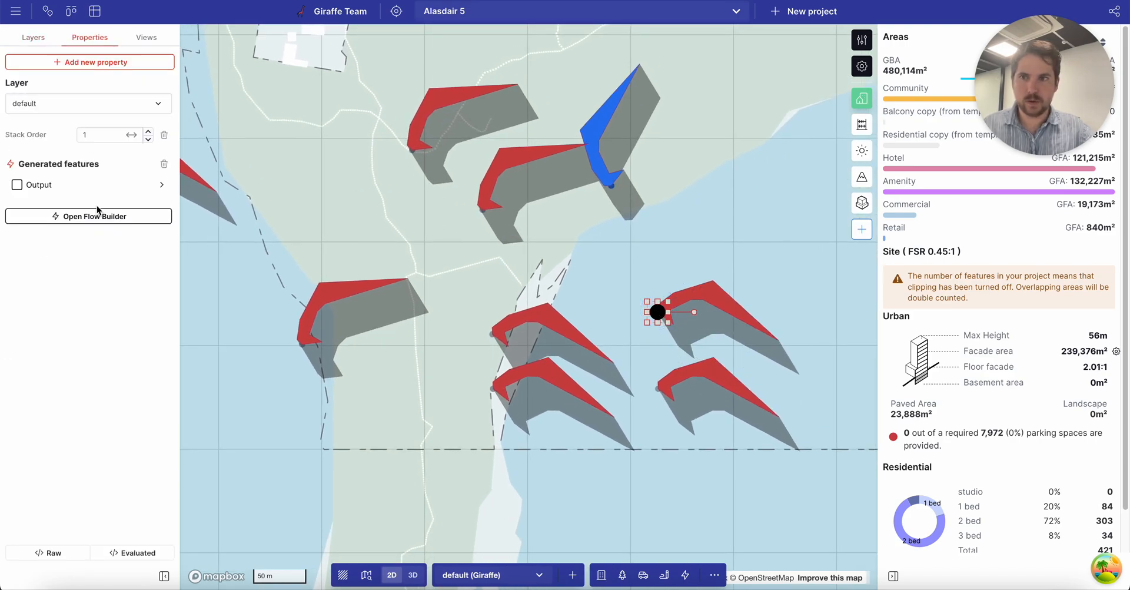
Rotate the peach block instance to 90° in its block output settings.
click(76, 184)
click(178, 50)
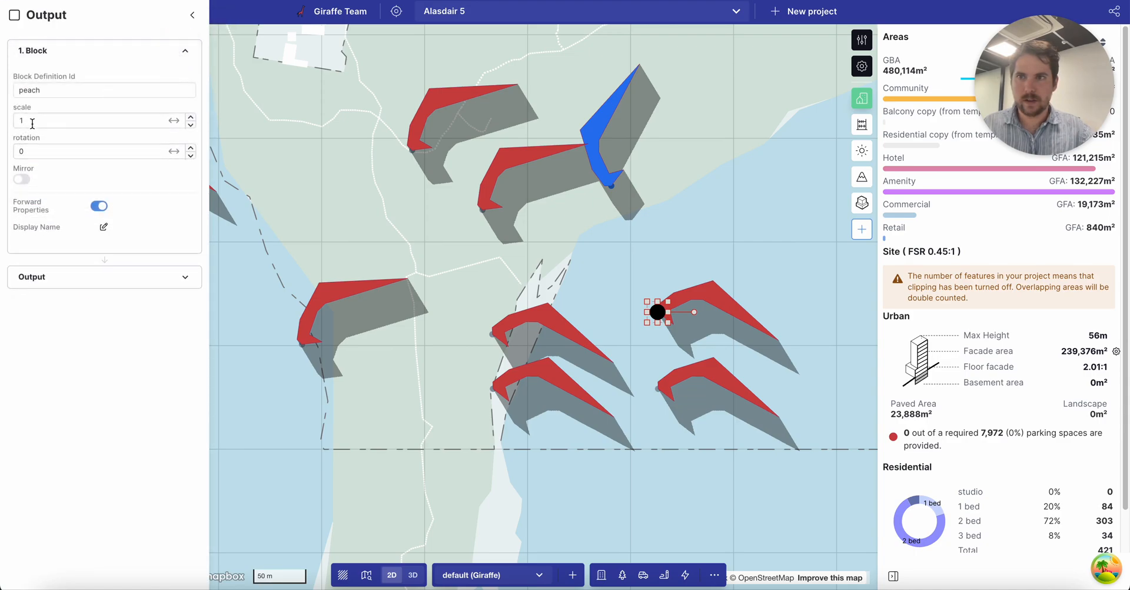
text(90)
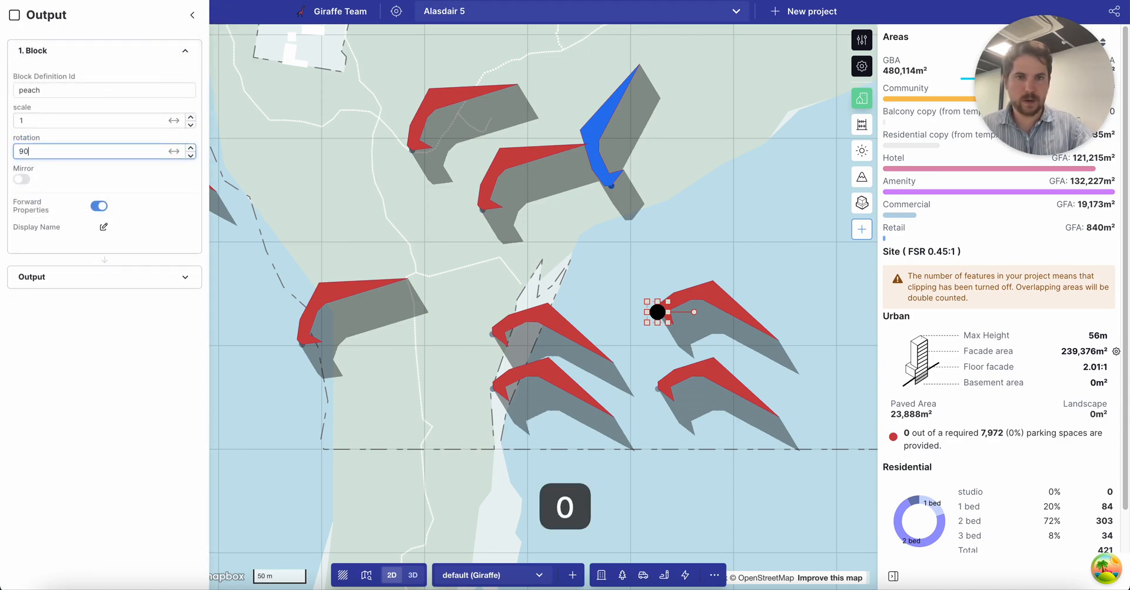
key(Return)
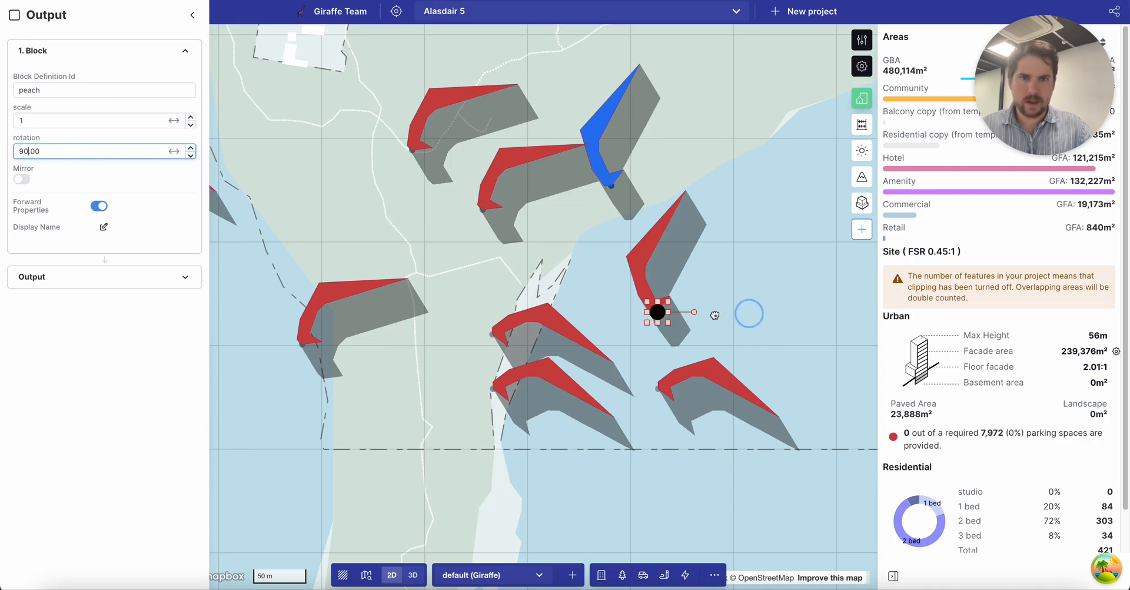
click(661, 313)
Duplicate the block, mirror the copy, set its rotation to −90° and move it right.
alt+drag(657, 313, 701, 317)
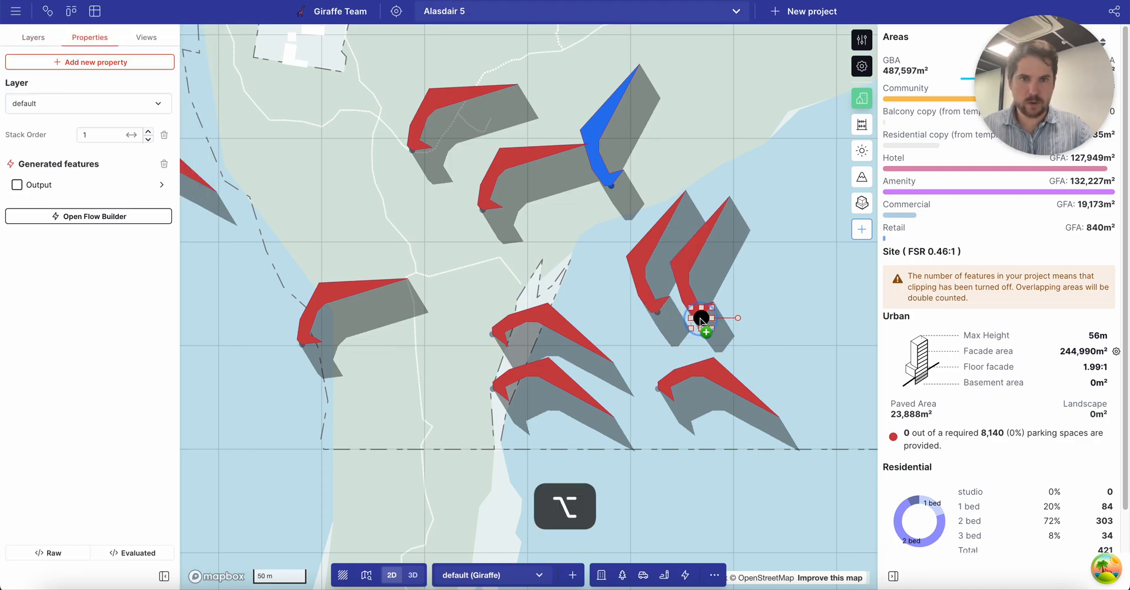
click(47, 186)
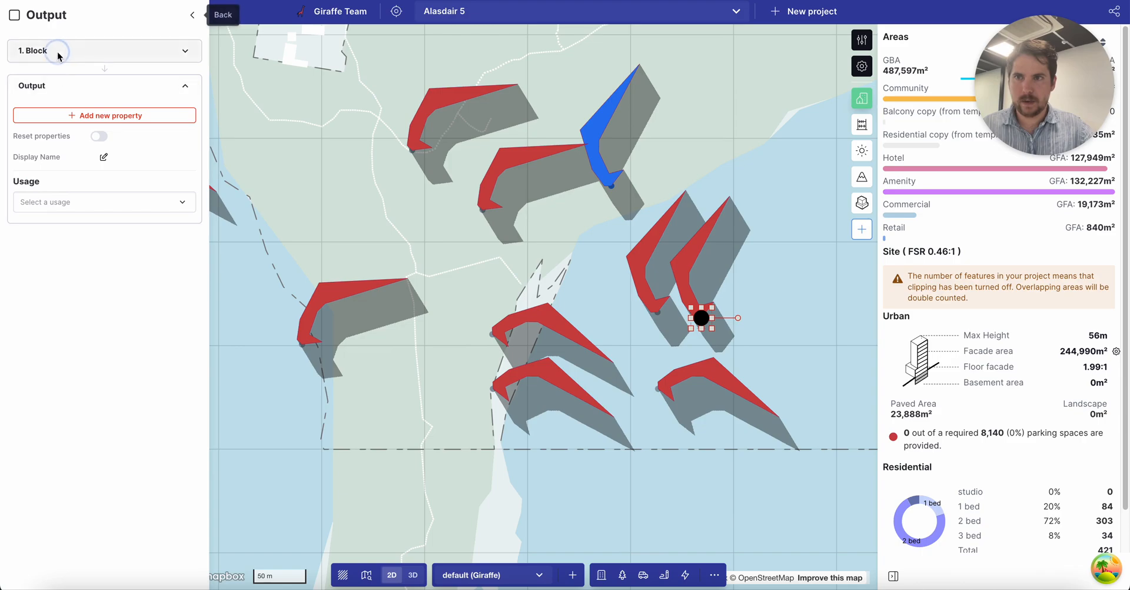
click(22, 179)
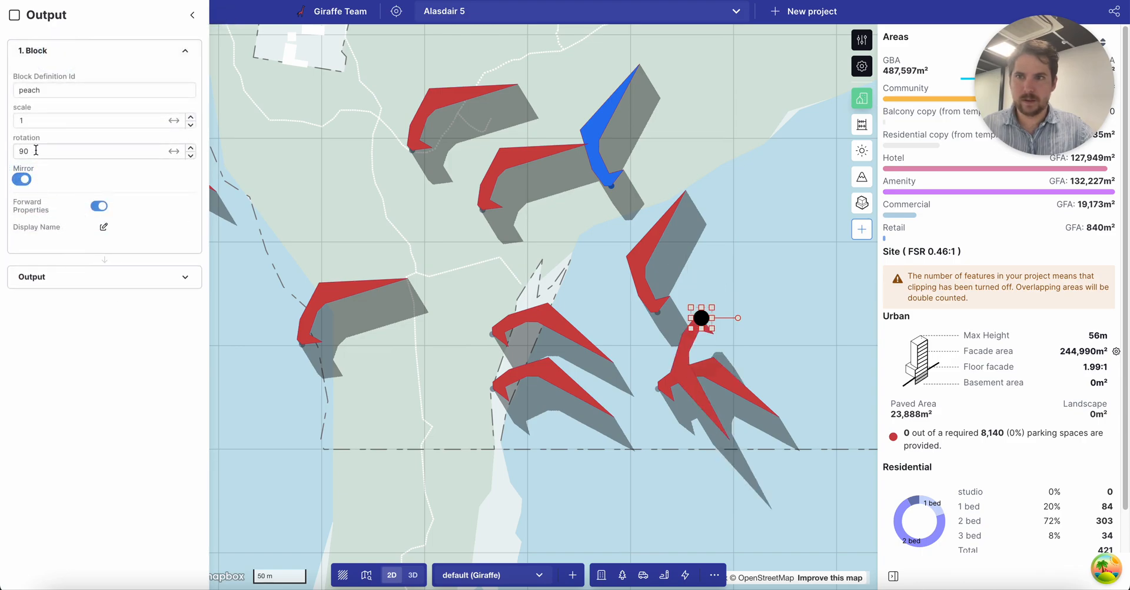
text(0)
key(Return)
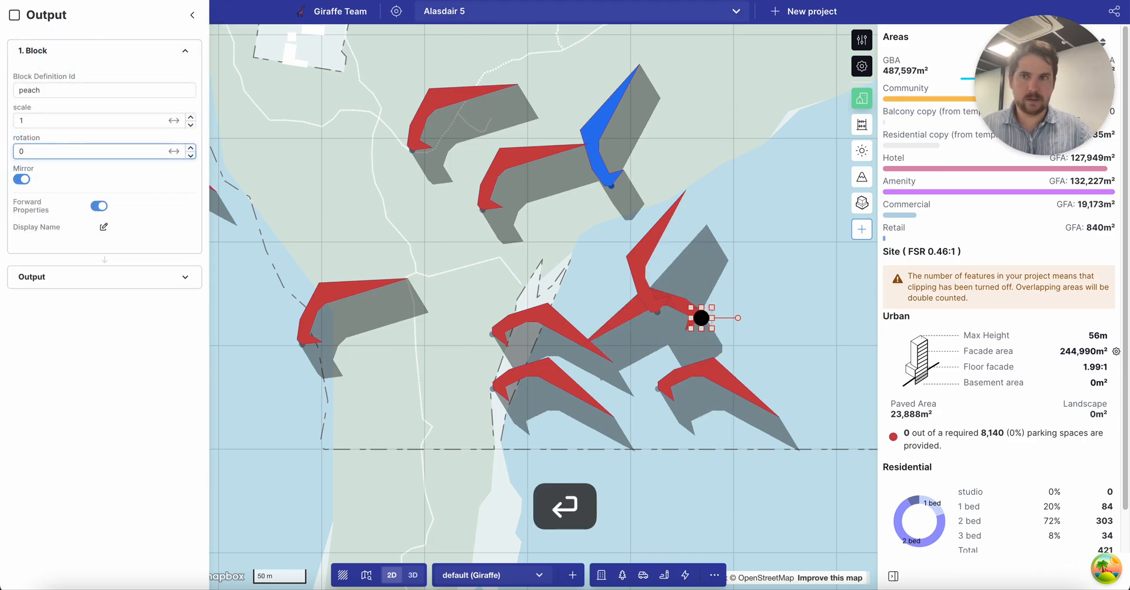
drag(364, 146, 529, 146)
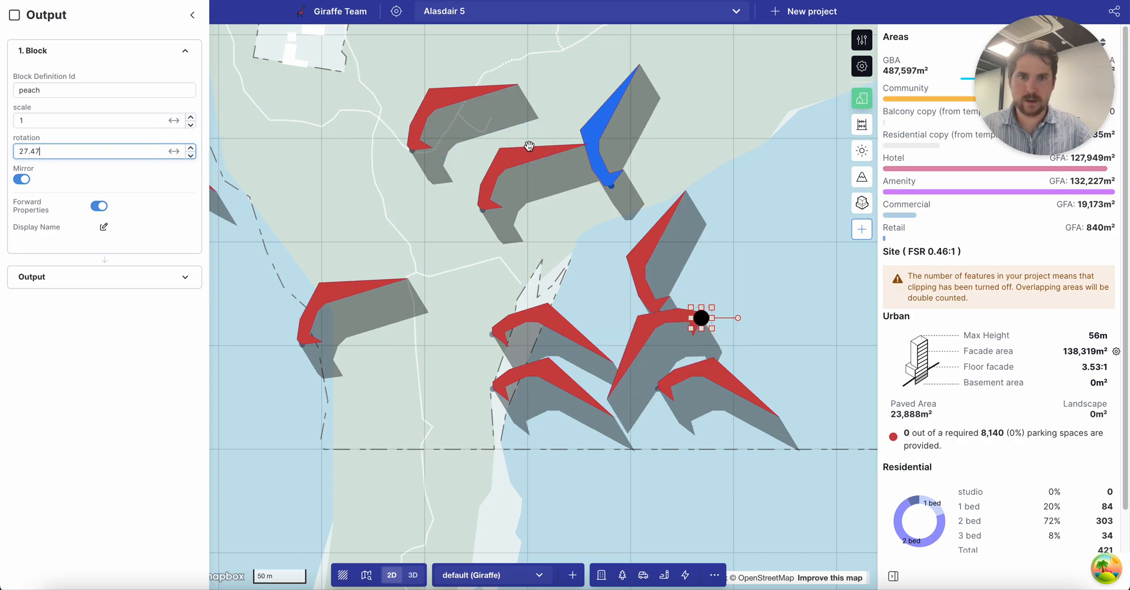
text(-90)
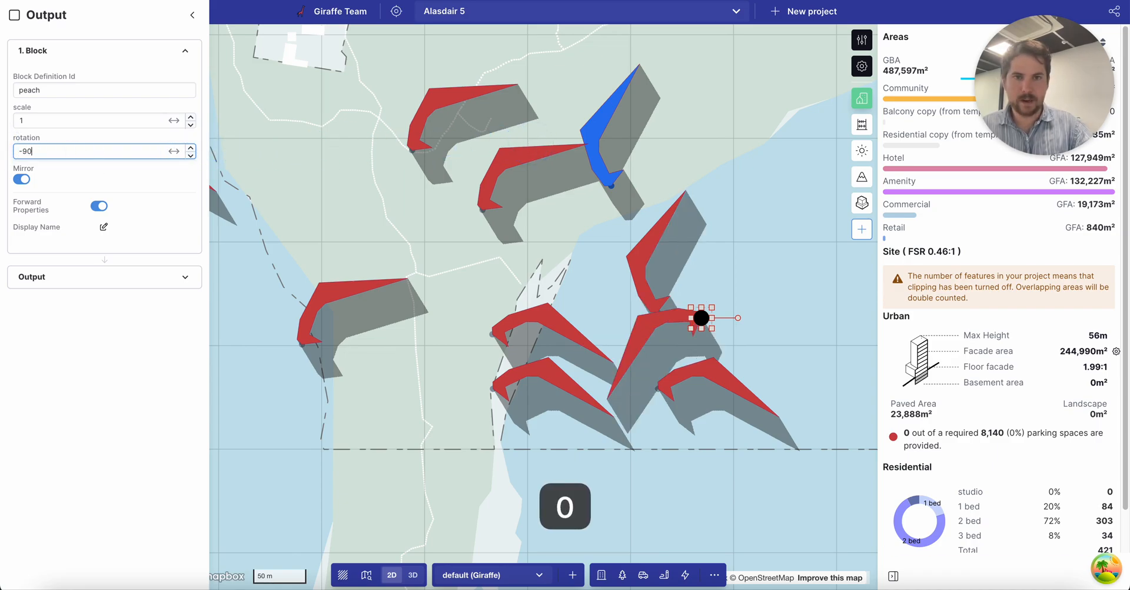
key(Return)
drag(692, 327, 773, 319)
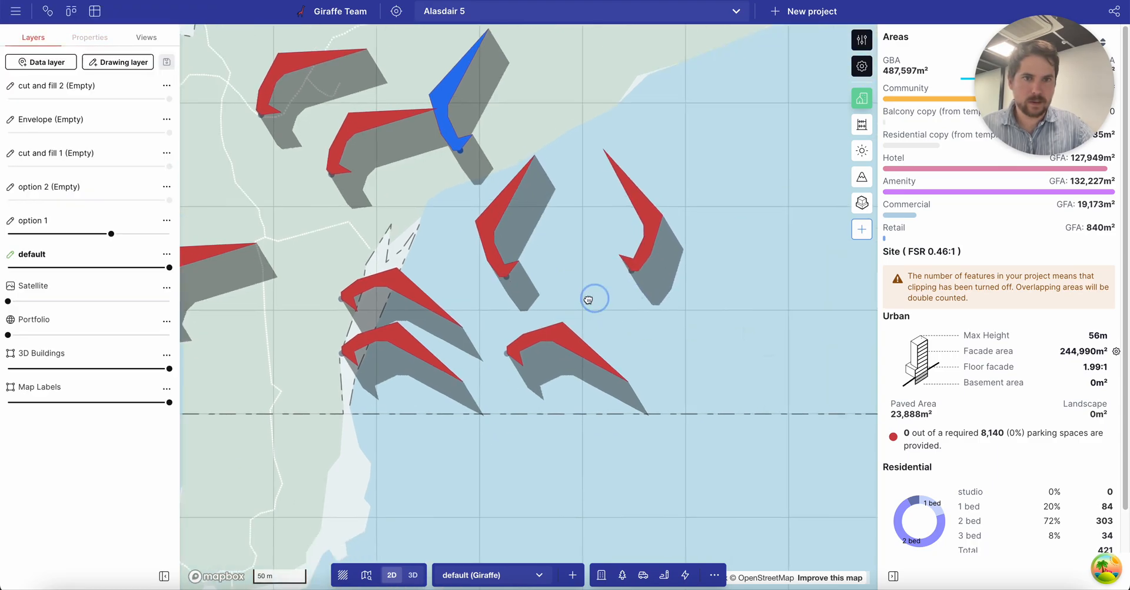
Move the mirrored peach block up into place and recentre the map.
click(612, 271)
drag(612, 270, 608, 250)
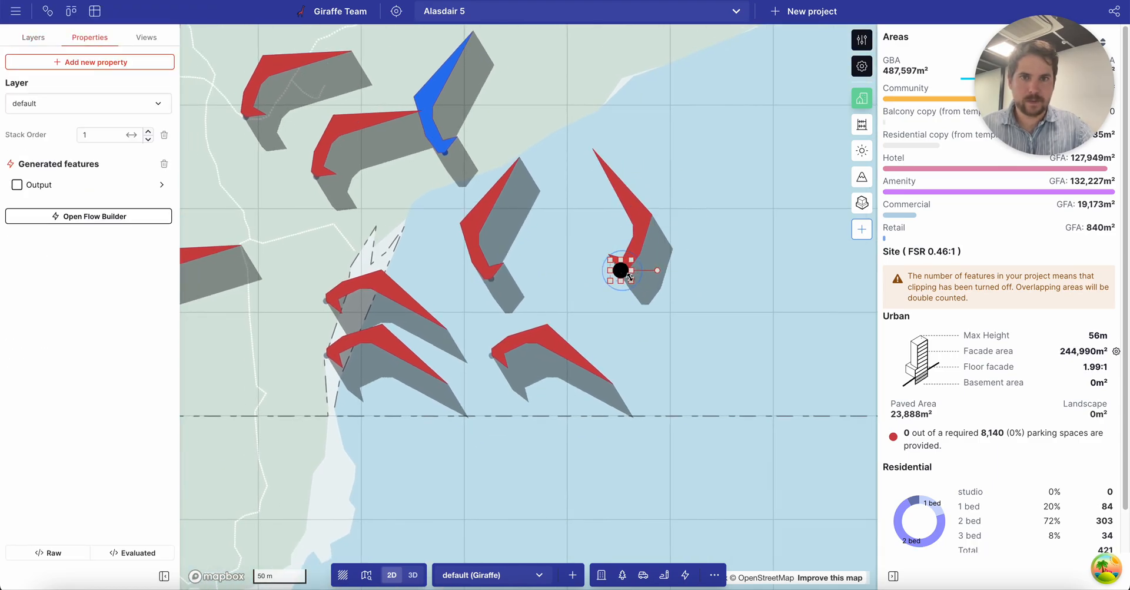
click(677, 292)
drag(463, 208, 526, 237)
Set the mirrored block's scale to 2, then select the peach block instances.
click(695, 289)
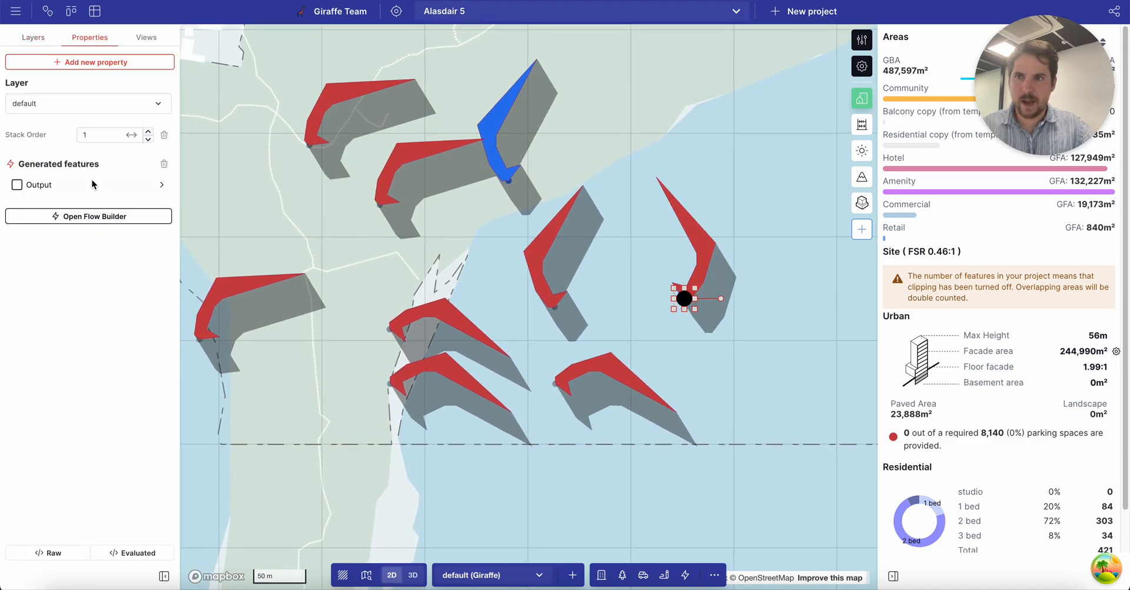
click(85, 186)
click(83, 47)
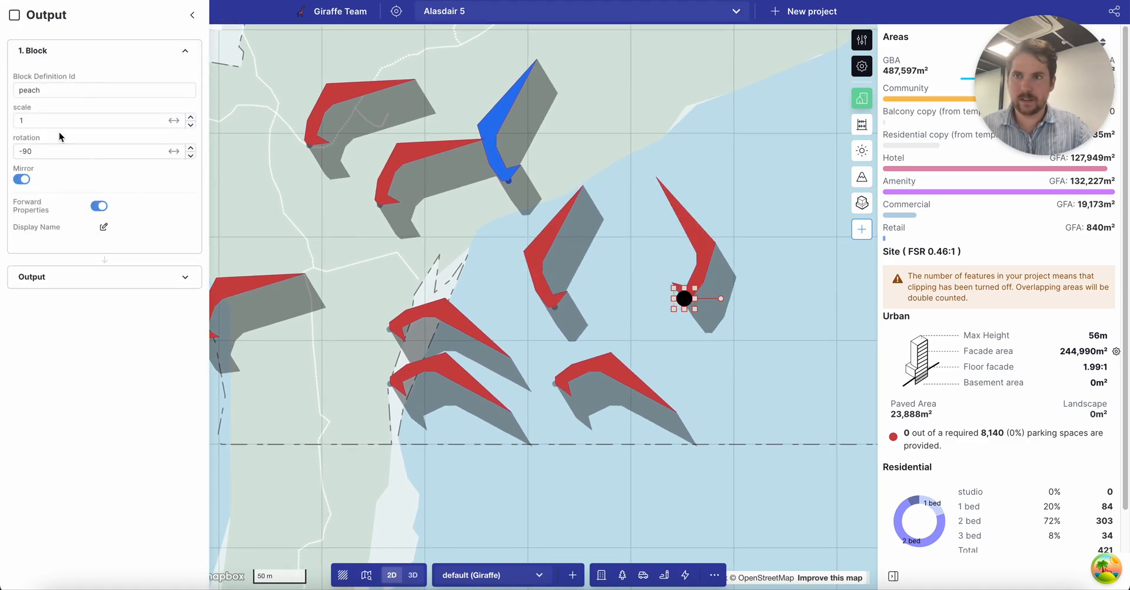
text(2)
key(Return)
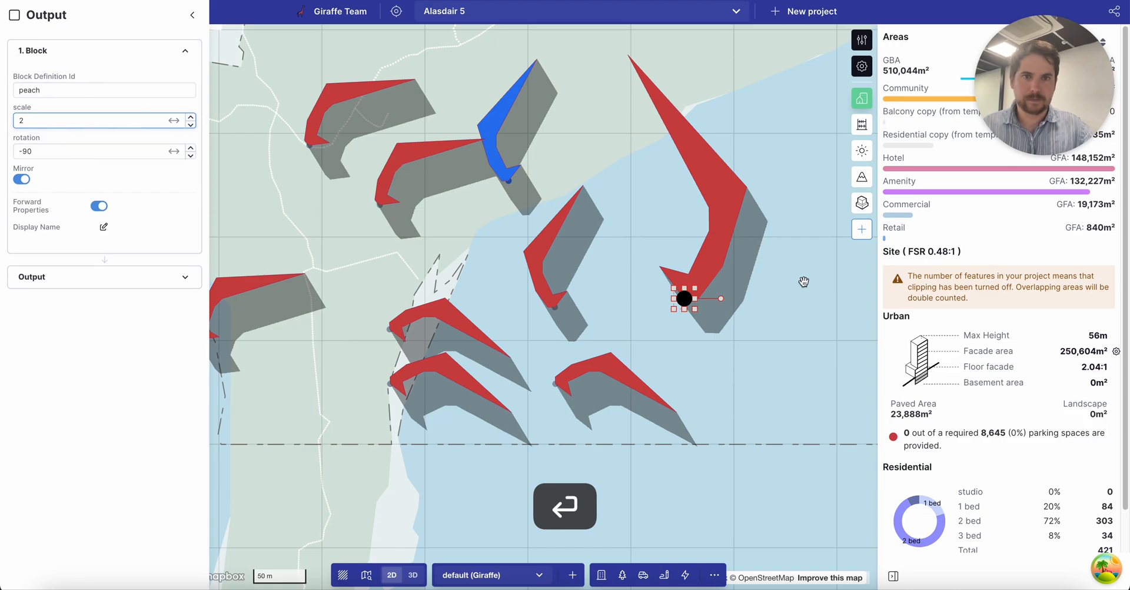
click(759, 312)
scroll(765, 309, down, 3)
click(312, 222)
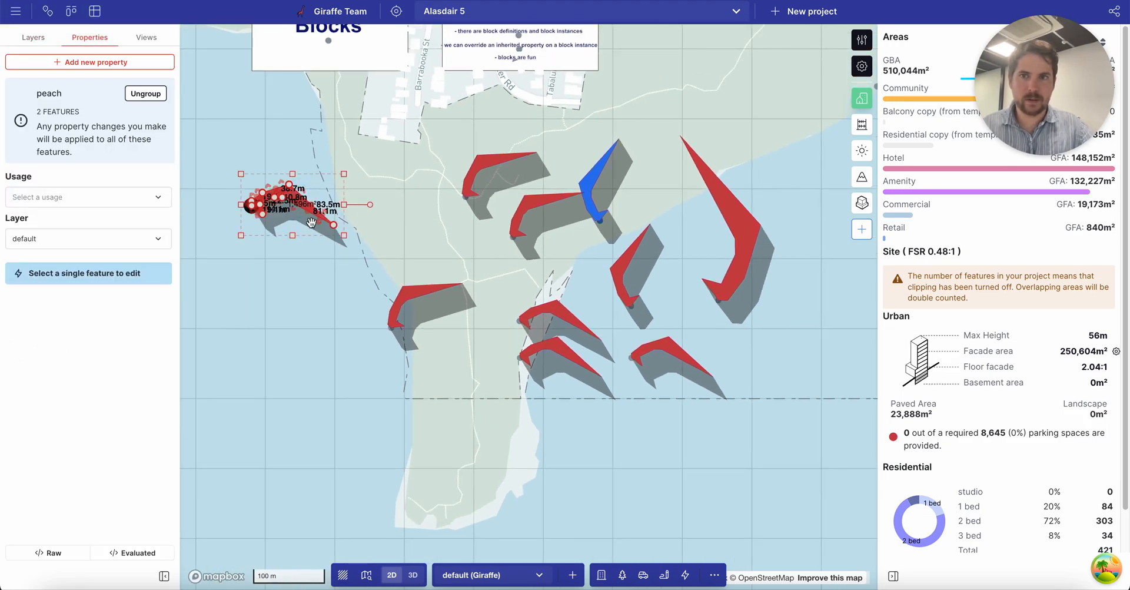
Drag a peach outline corner to reshape every instance into a hooked arrow, then deselect.
drag(313, 218, 297, 202)
scroll(293, 191, up, 5)
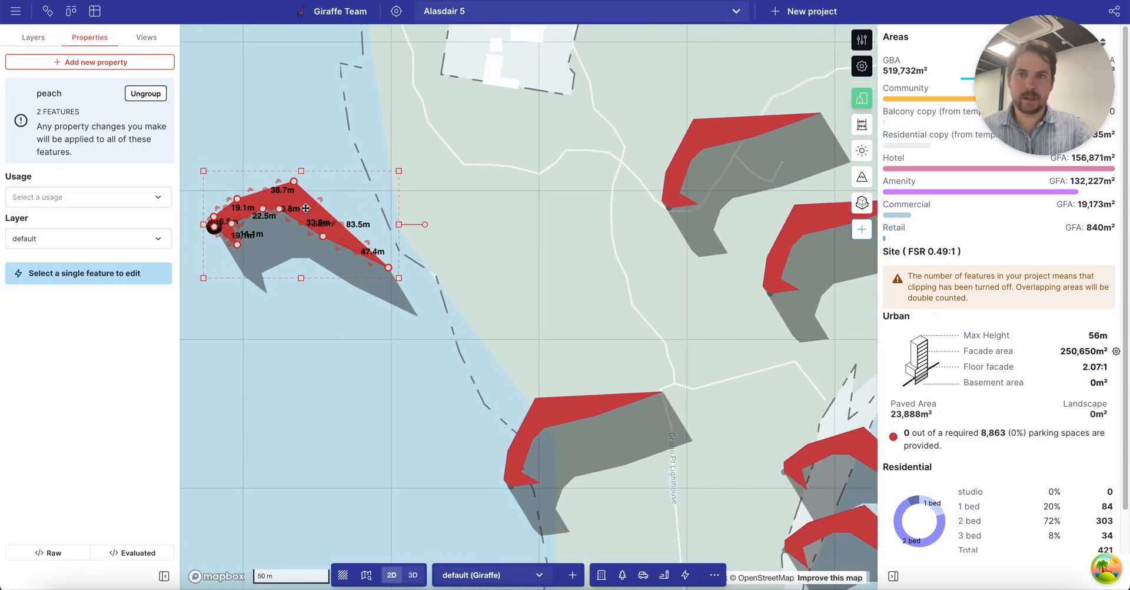
scroll(306, 207, down, 2)
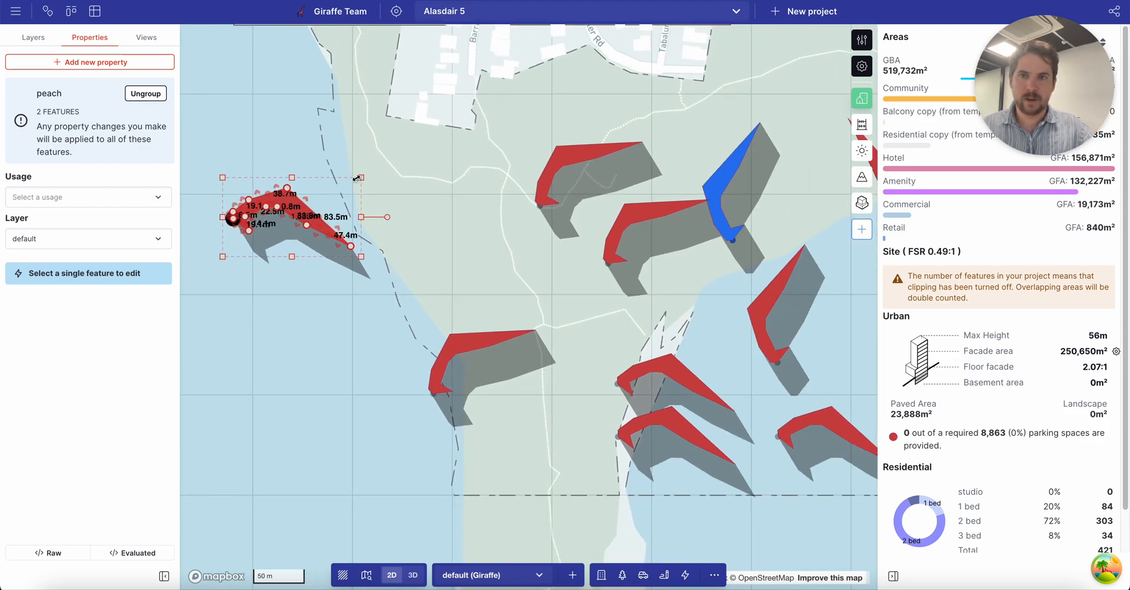
click(296, 310)
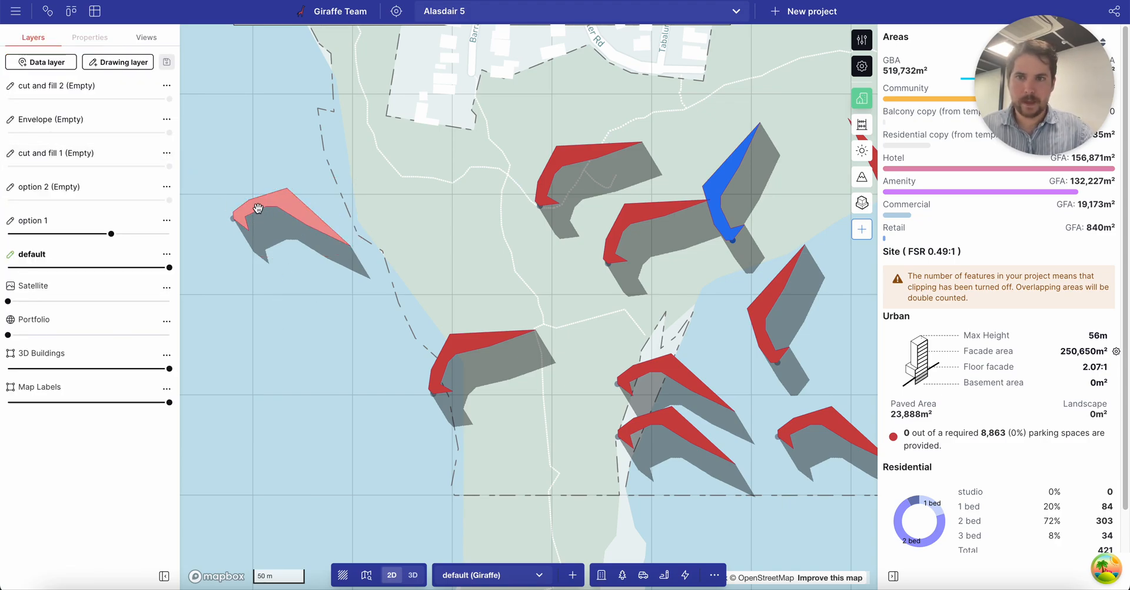
Draw a six-corner polygon over the left peach block and set its usage to Amenity.
key(p)
scroll(259, 217, down, 3)
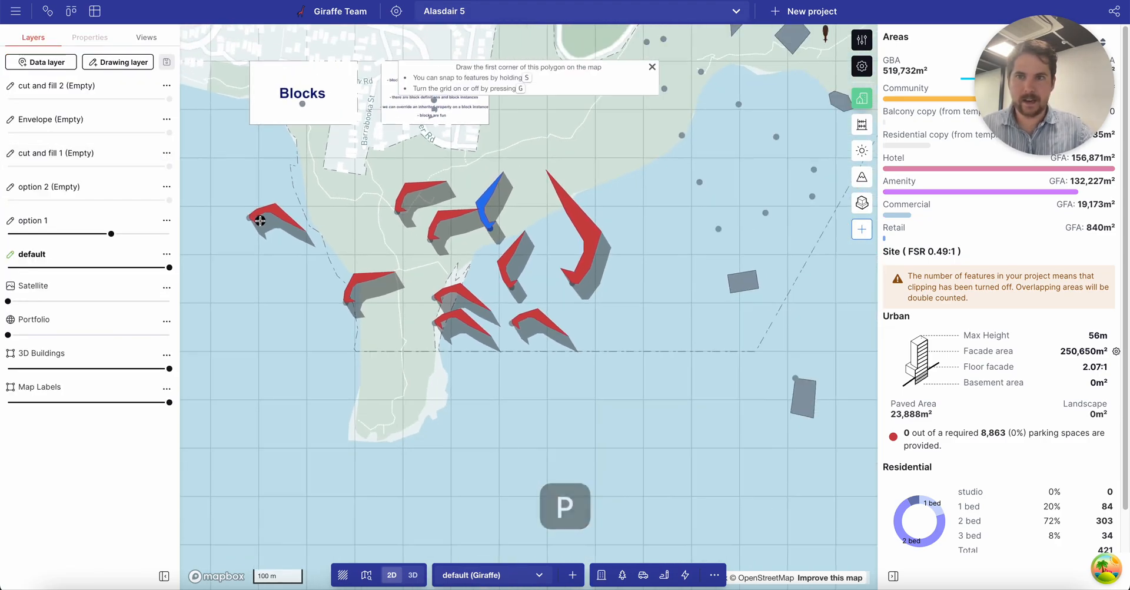
scroll(258, 223, up, 5)
click(256, 216)
click(252, 259)
click(282, 293)
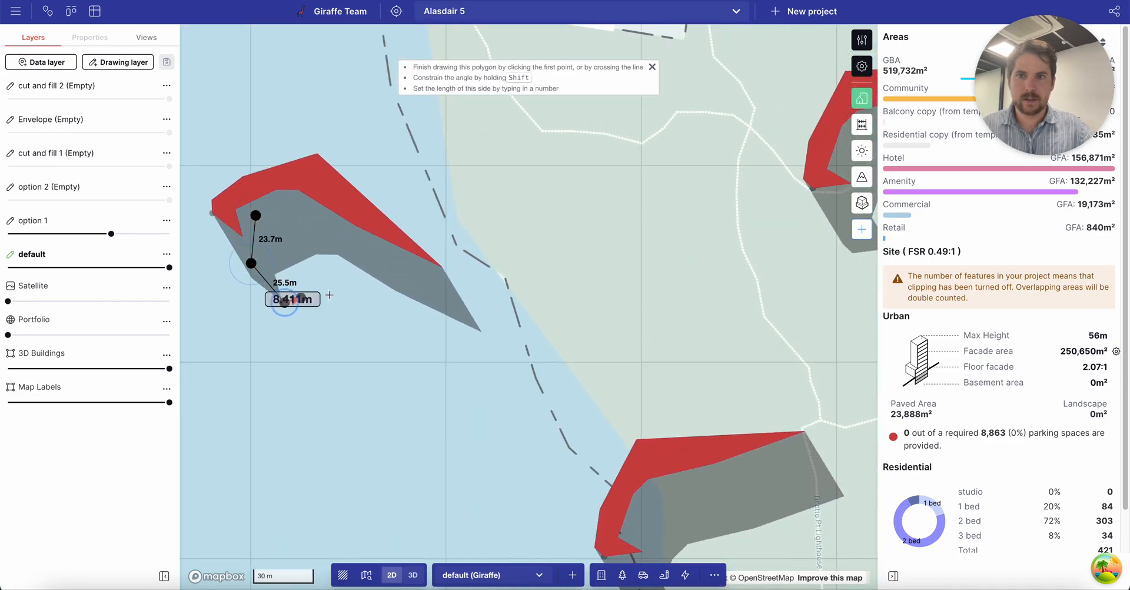
click(346, 284)
scroll(348, 277, up, 1)
click(357, 261)
click(342, 235)
click(232, 211)
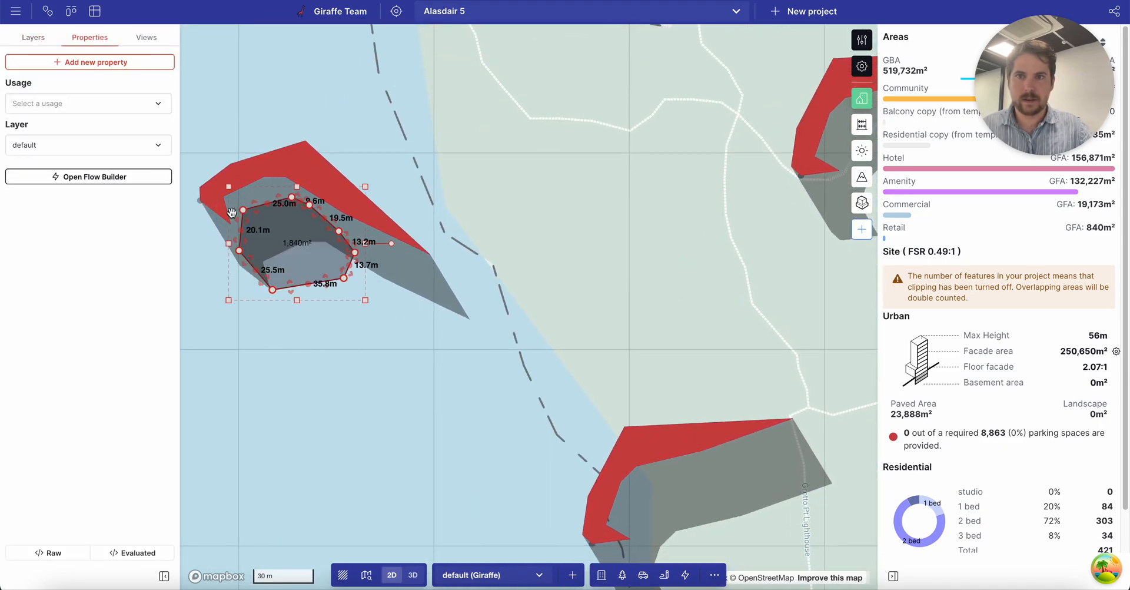
click(77, 103)
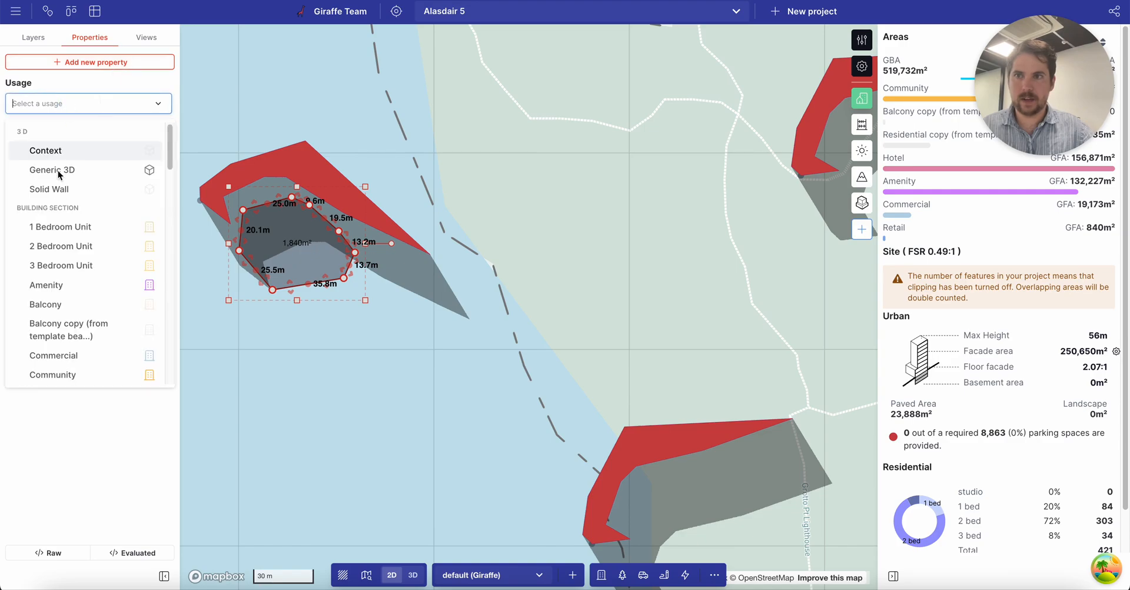
click(79, 285)
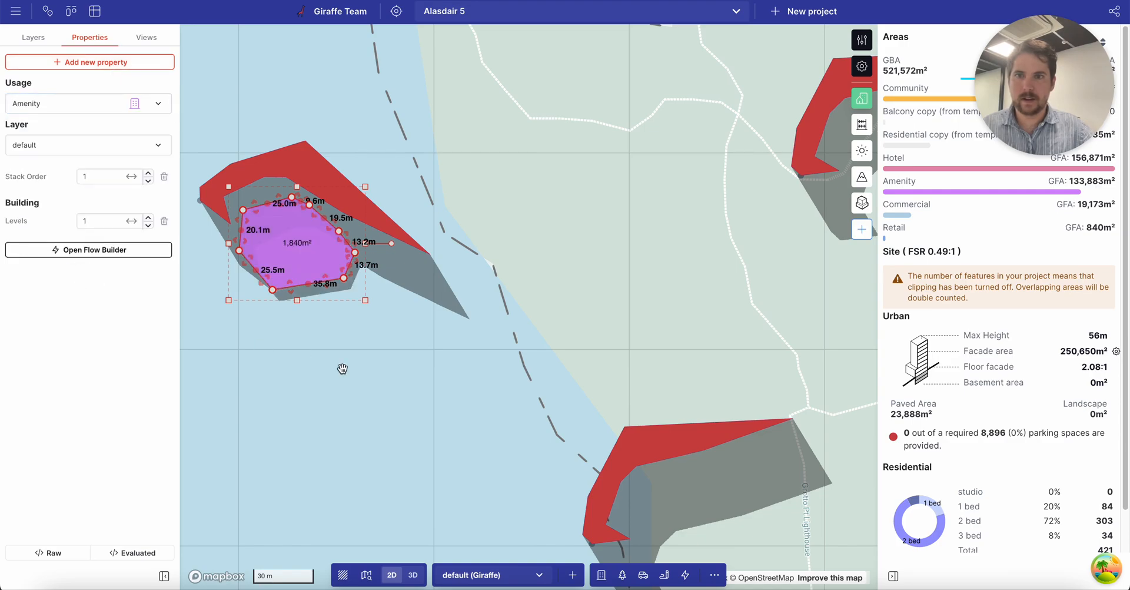
click(368, 383)
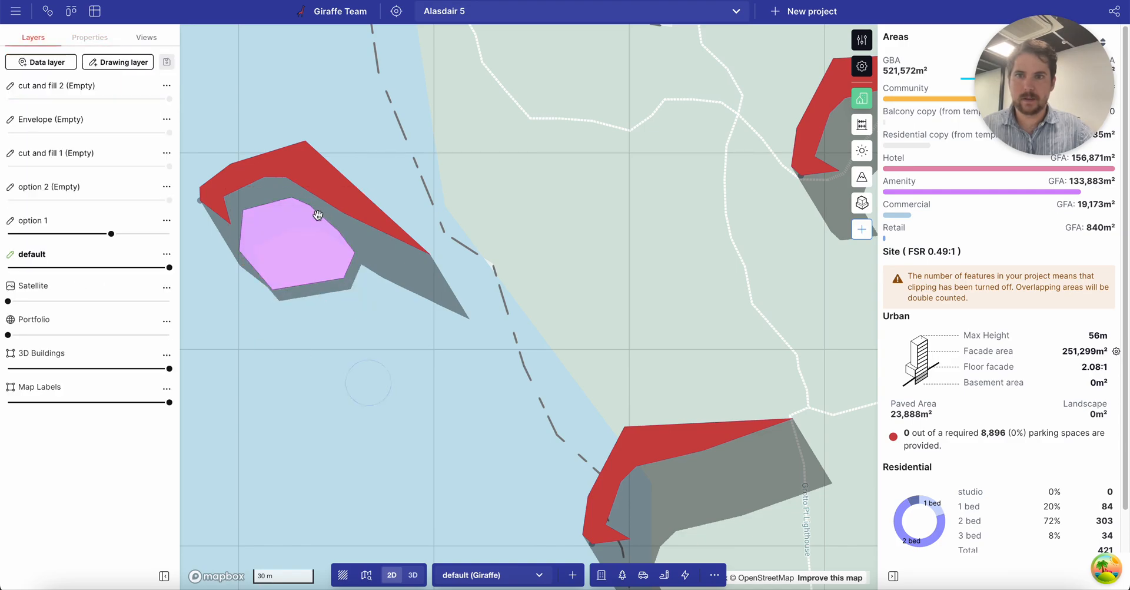
Draw a smaller five-corner polygon inside it and set its usage to Amenity.
key(p)
click(262, 232)
click(261, 252)
click(273, 266)
click(308, 254)
click(306, 232)
click(262, 232)
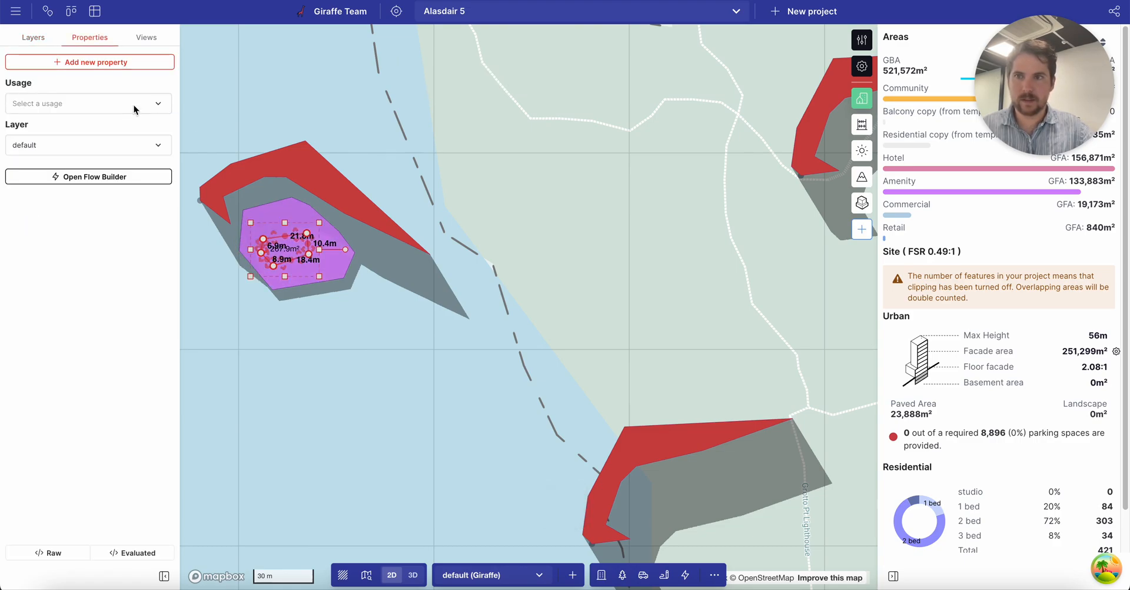
click(99, 103)
click(83, 282)
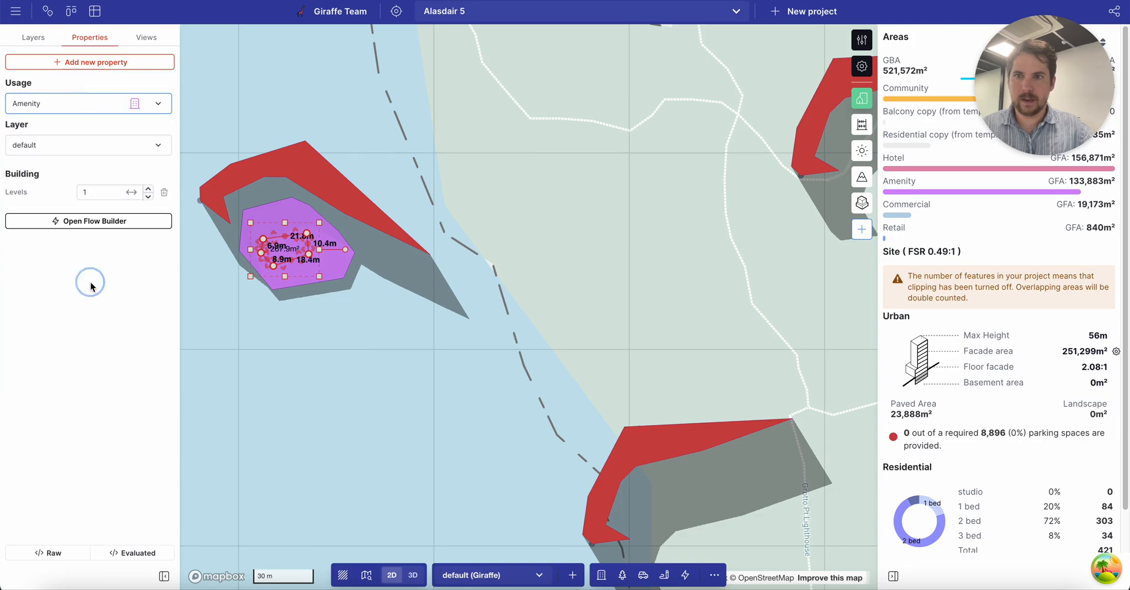
Add a Color property of dark grey #2a2a2a to the small inner polygon.
click(71, 61)
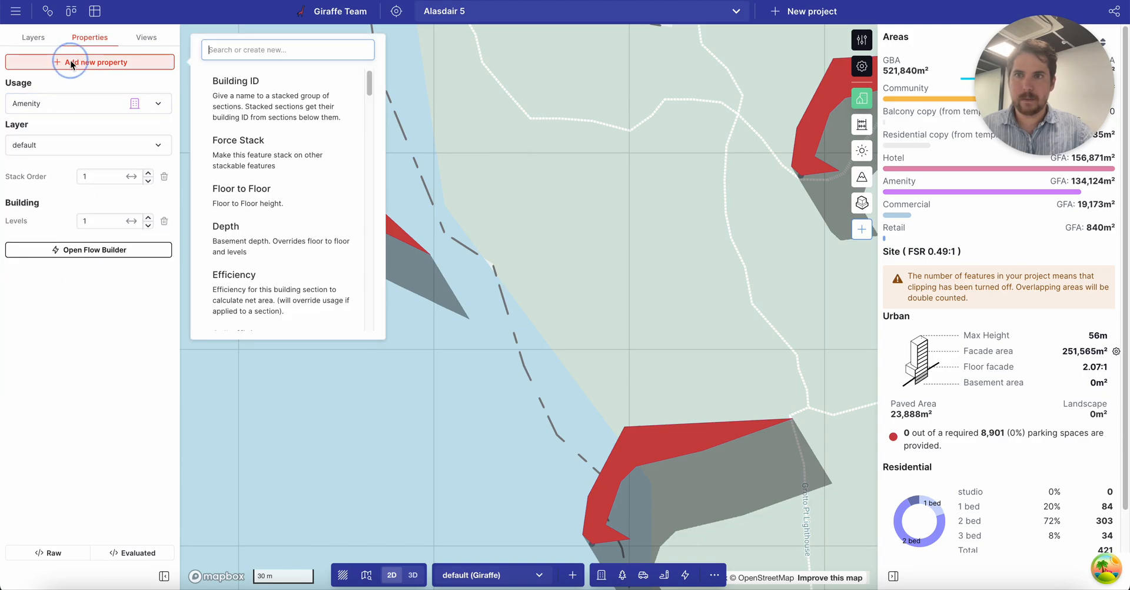
text(colo)
key(Return)
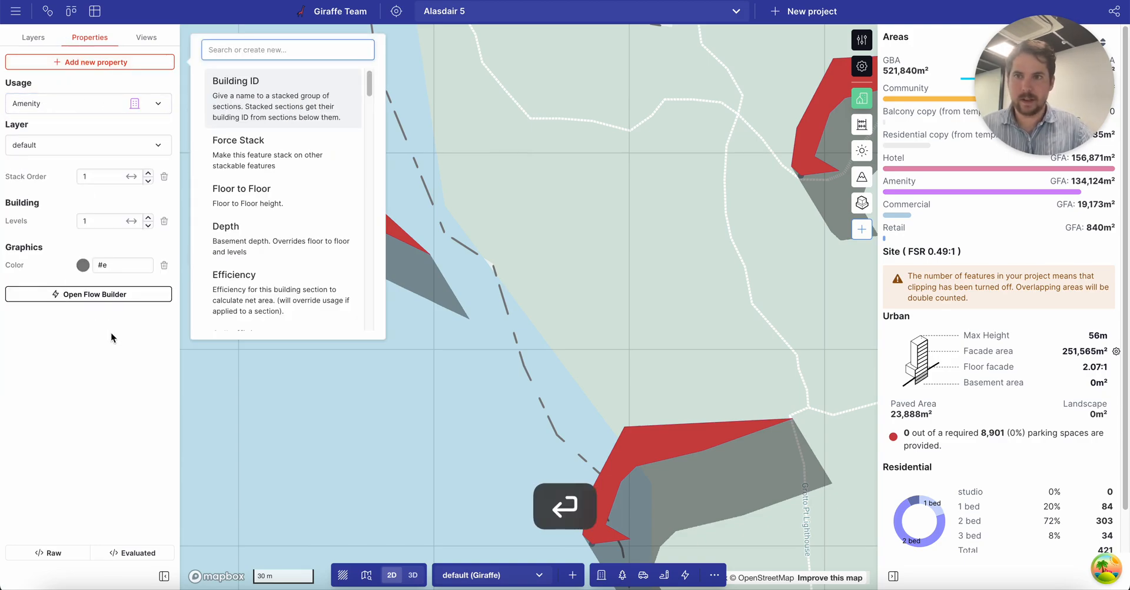
click(83, 265)
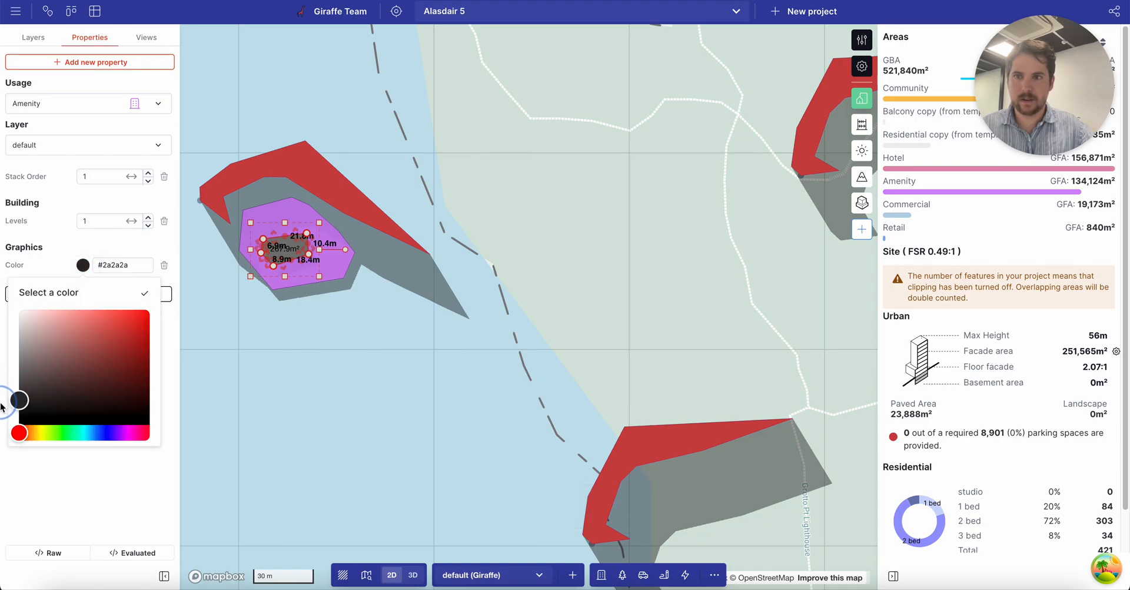
click(144, 296)
Group the purple pad, dark inner core and red wing into a group named 'peach'.
click(270, 213)
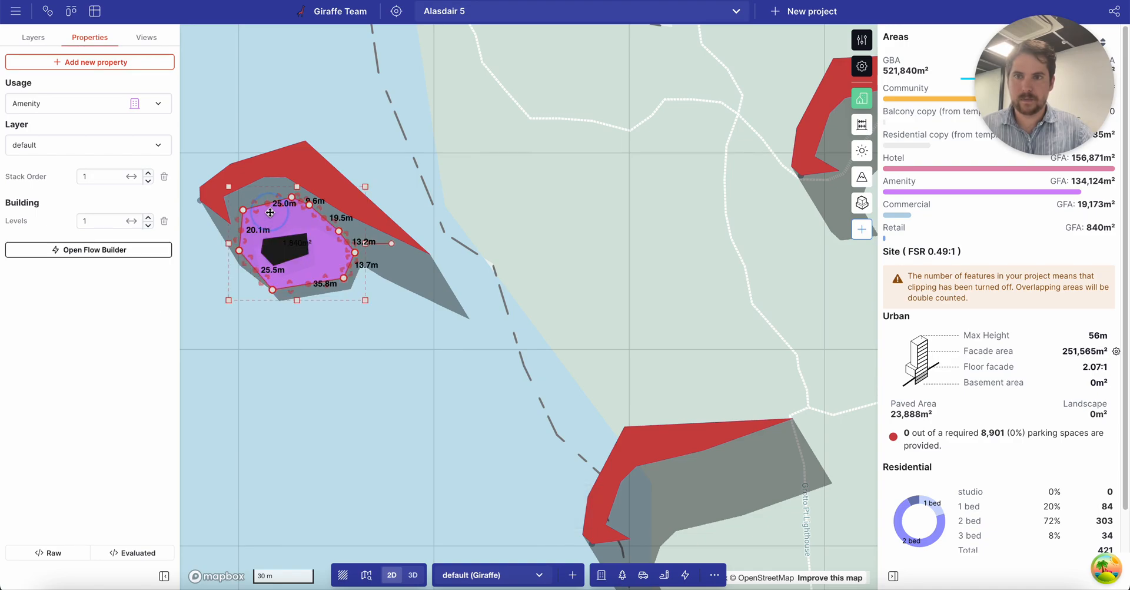
shift+click(289, 246)
shift+click(305, 168)
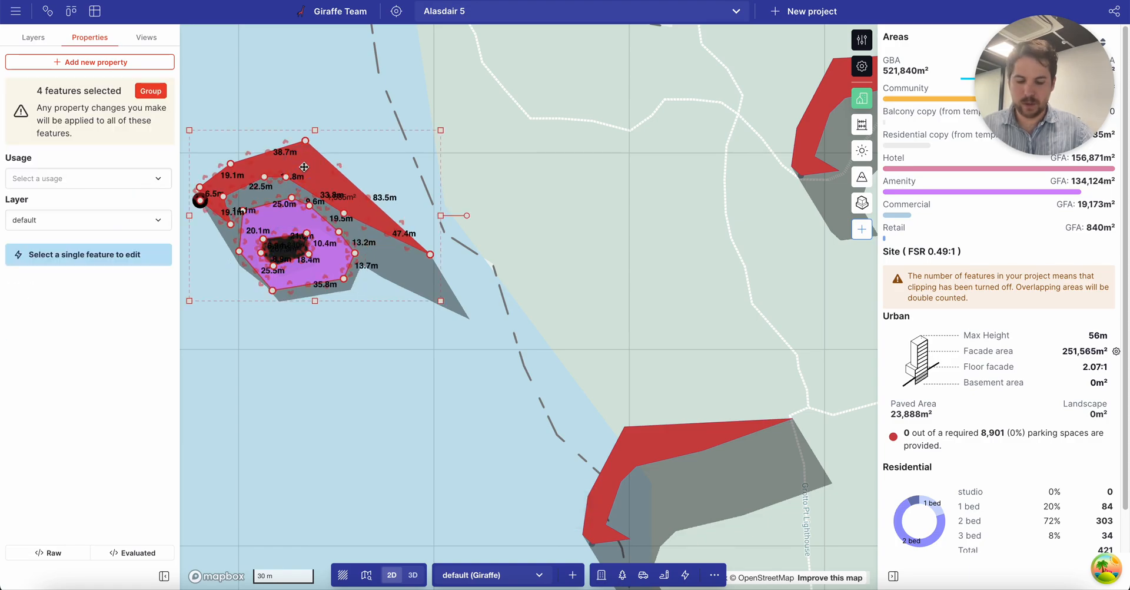
click(145, 93)
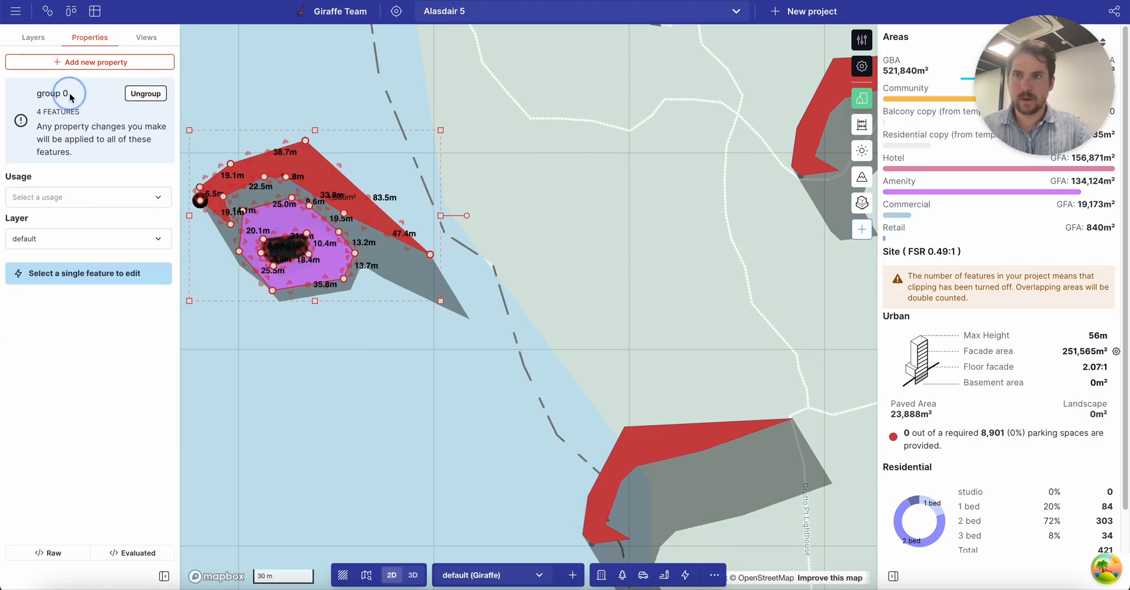
text(peach)
key(Return)
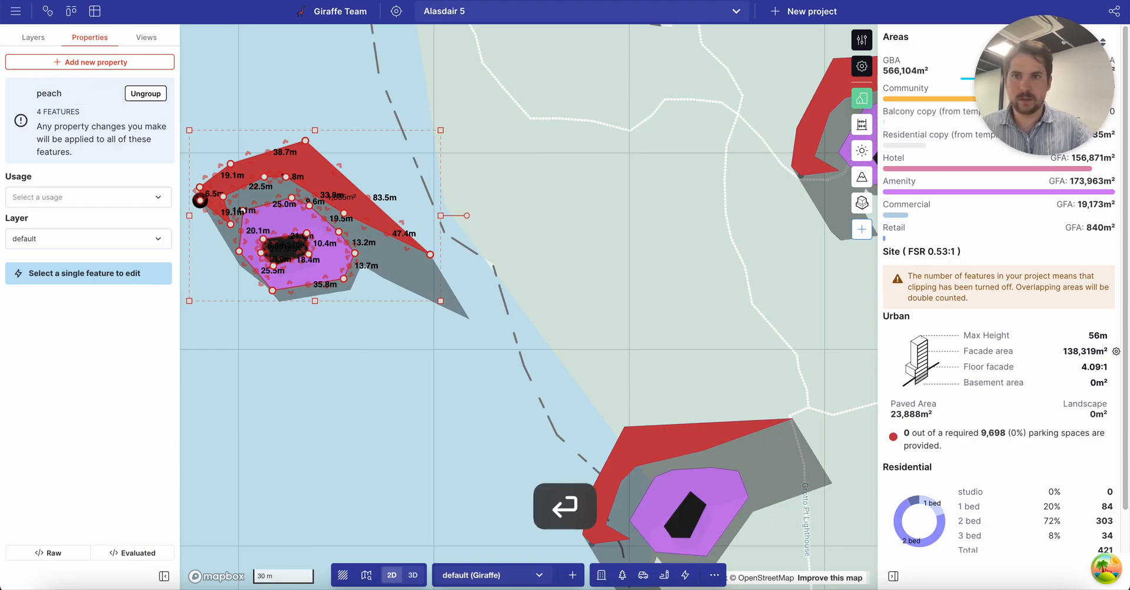
click(465, 451)
scroll(273, 165, down, 5)
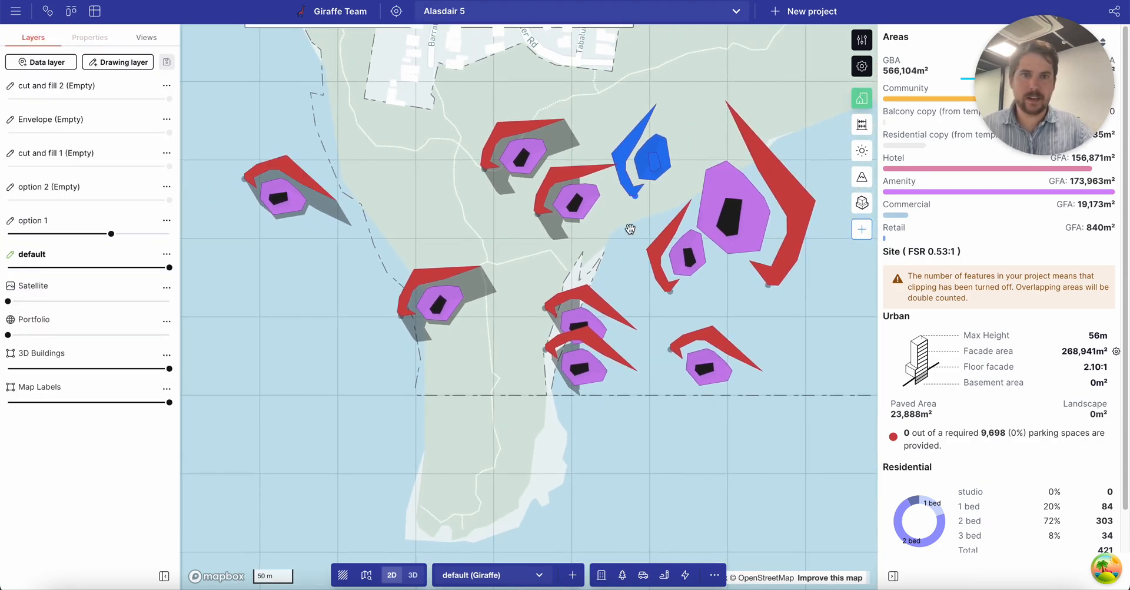
Move the peach building copy and the blue building group to new spots.
click(751, 218)
drag(768, 285, 795, 278)
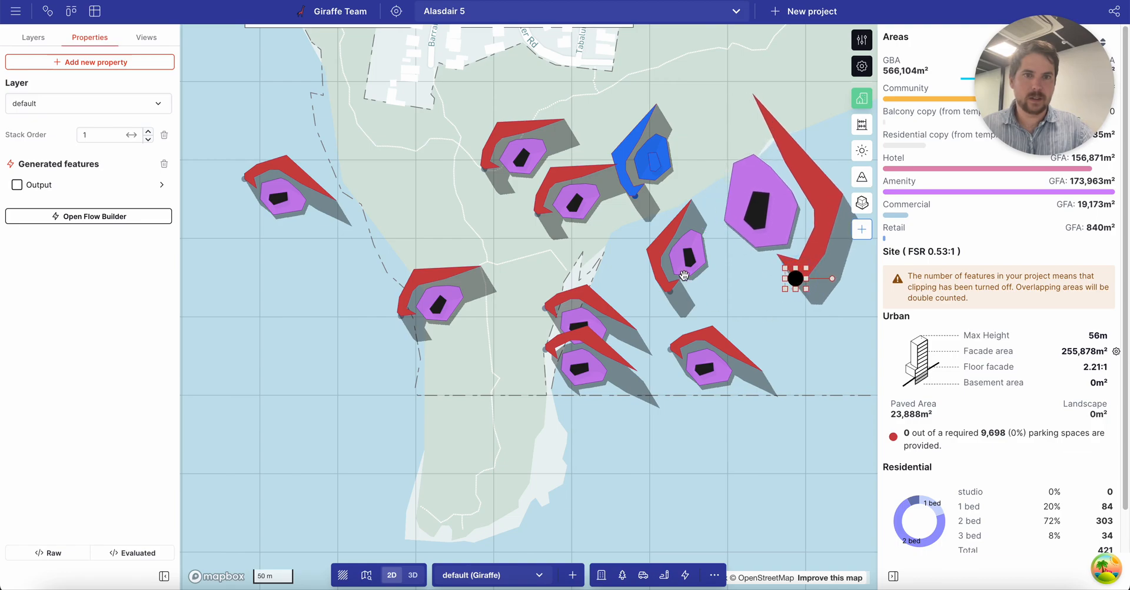
mouse_move(671, 291)
mouse_down()
mouse_move(669, 303)
mouse_move(676, 287)
mouse_up()
click(636, 193)
drag(635, 198, 658, 164)
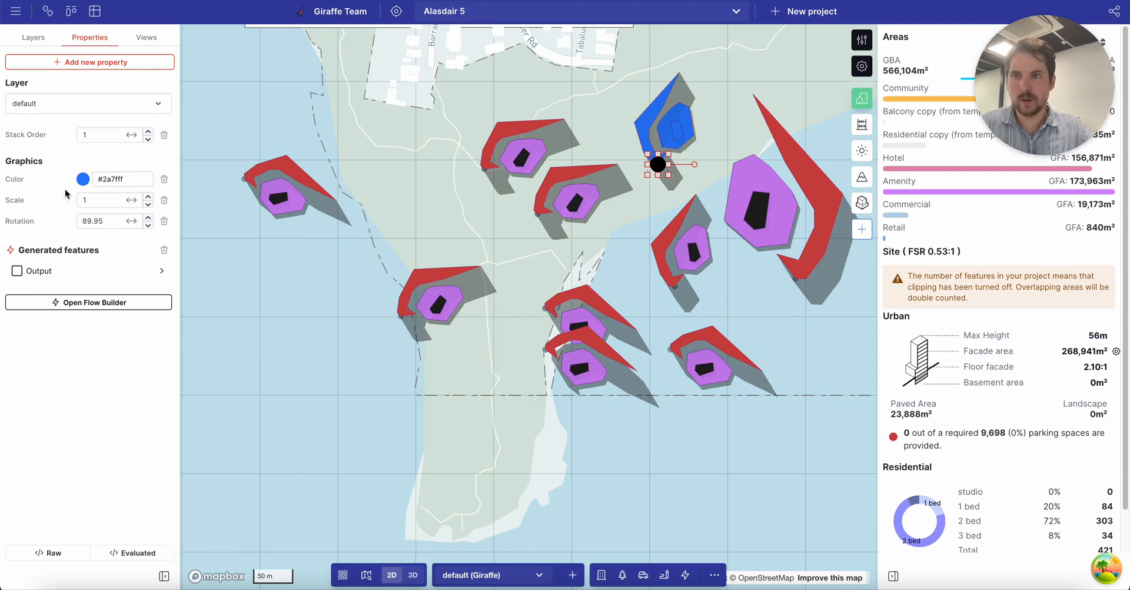
Delete the blue building's Color property so it returns to red and purple.
click(164, 179)
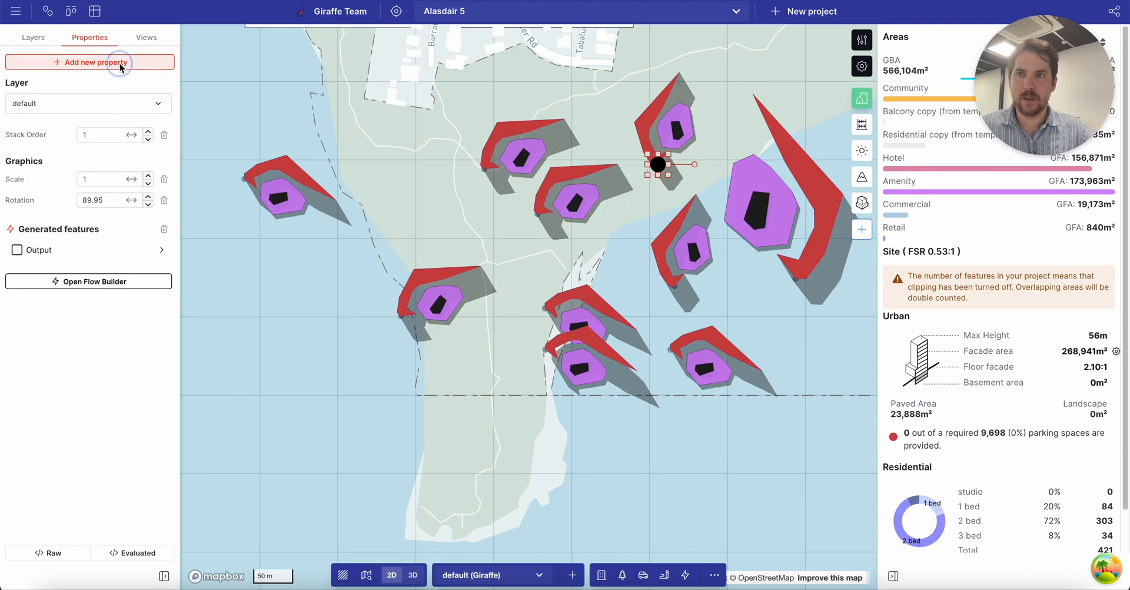
click(157, 61)
key(Escape)
key(Escape)
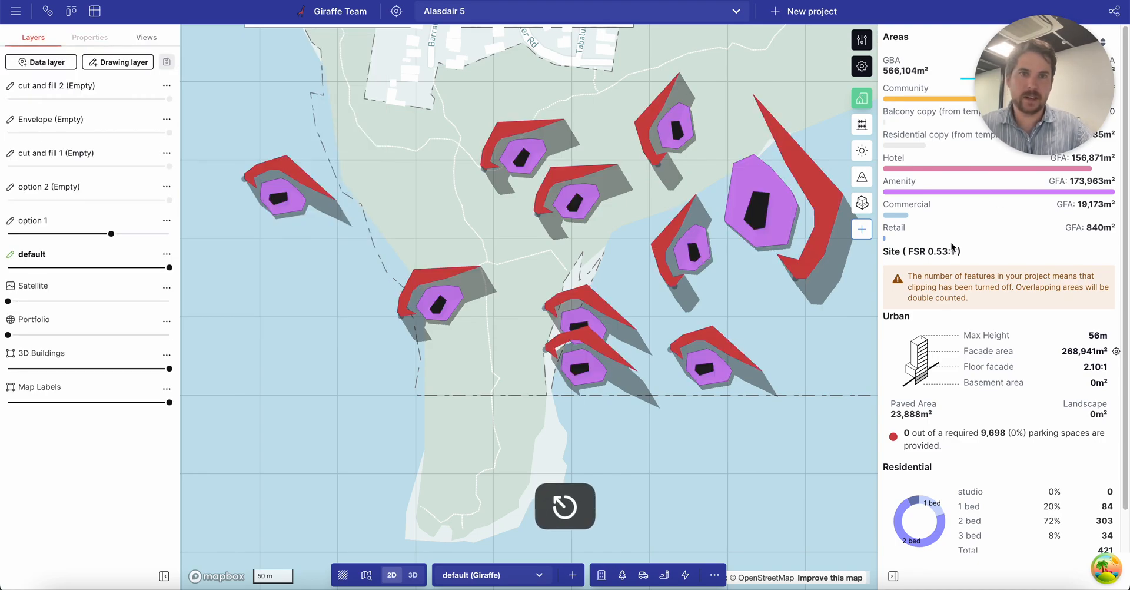
Add a Color property to the large building and set it to red #ff4040.
click(787, 202)
click(69, 62)
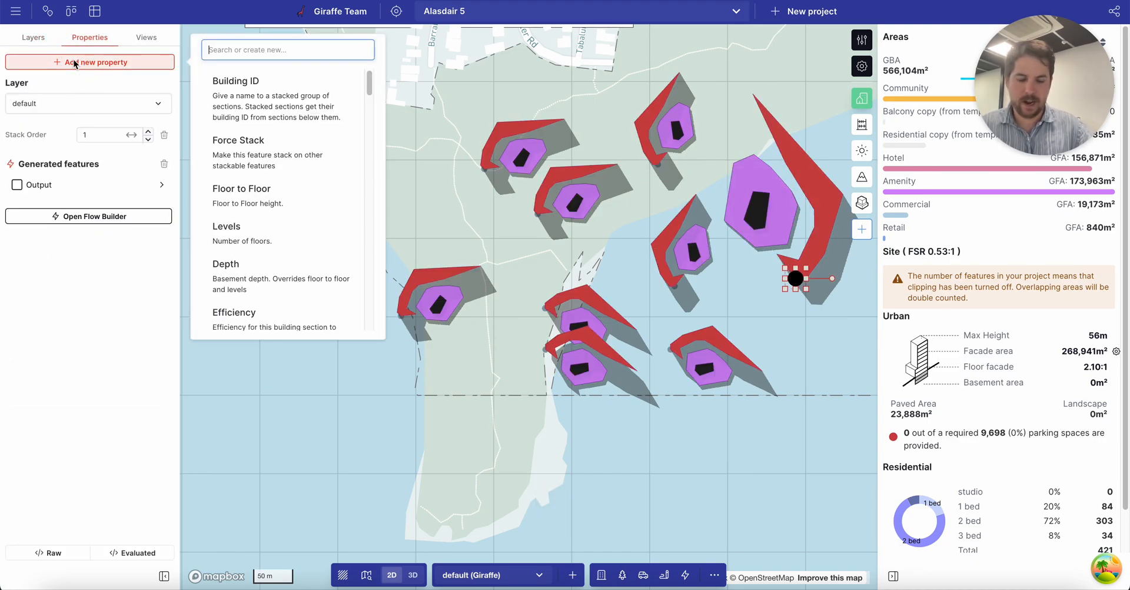
text(color)
key(Return)
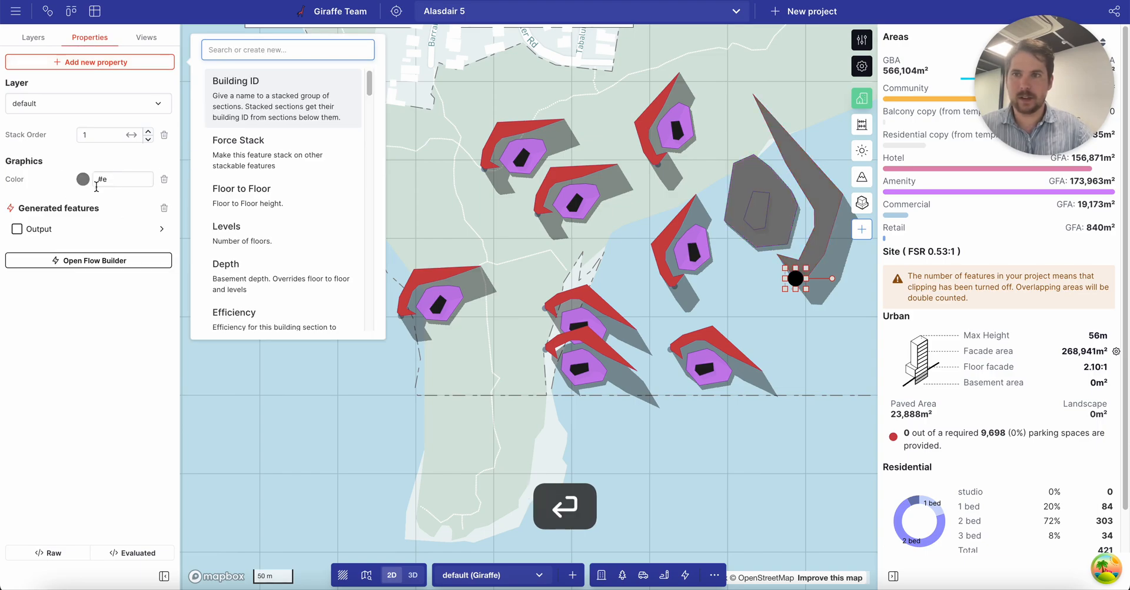
click(83, 179)
click(145, 208)
click(782, 433)
Rotate the peach building group so every copy turns with it.
drag(744, 270, 578, 304)
drag(380, 268, 503, 254)
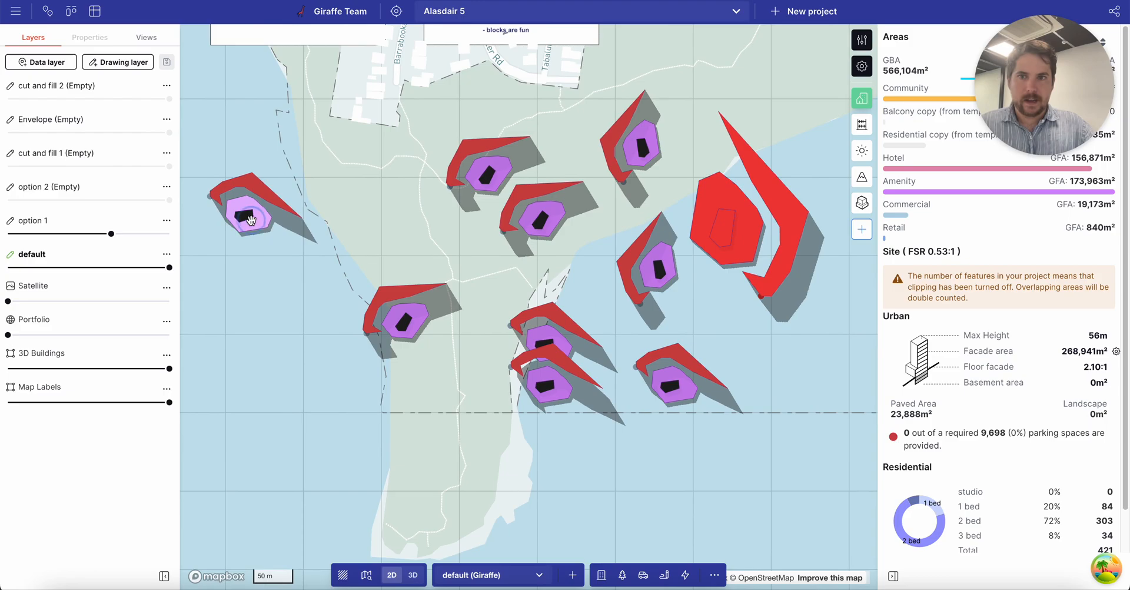
click(249, 211)
drag(337, 202, 282, 268)
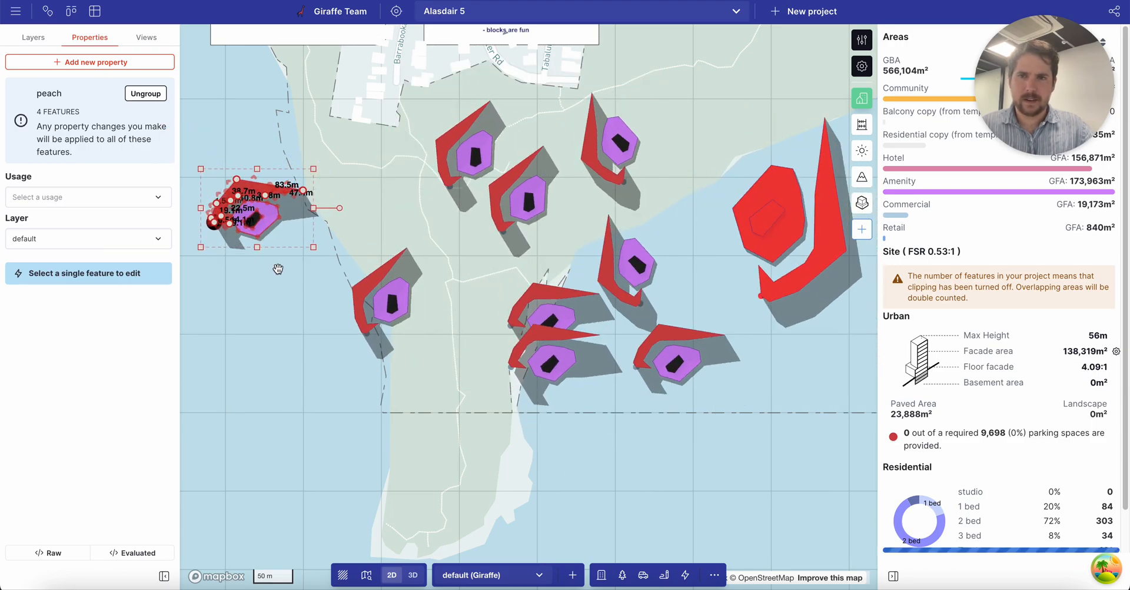
Reselect the whole peach group and nudge it slightly higher.
double_click(272, 218)
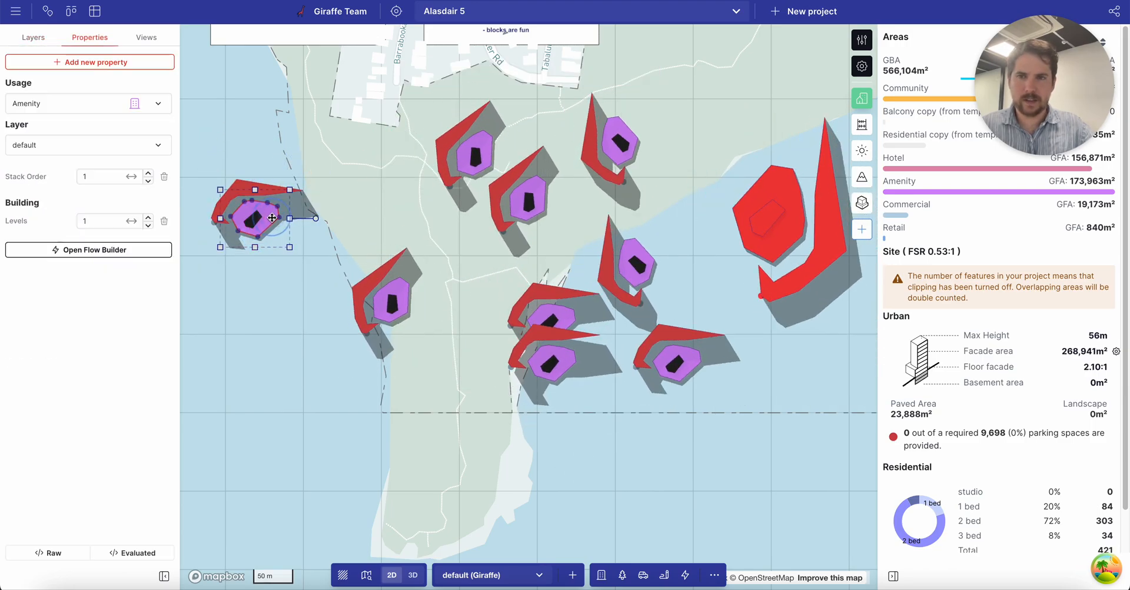
scroll(273, 216, up, 5)
click(299, 171)
scroll(298, 170, down, 2)
click(278, 205)
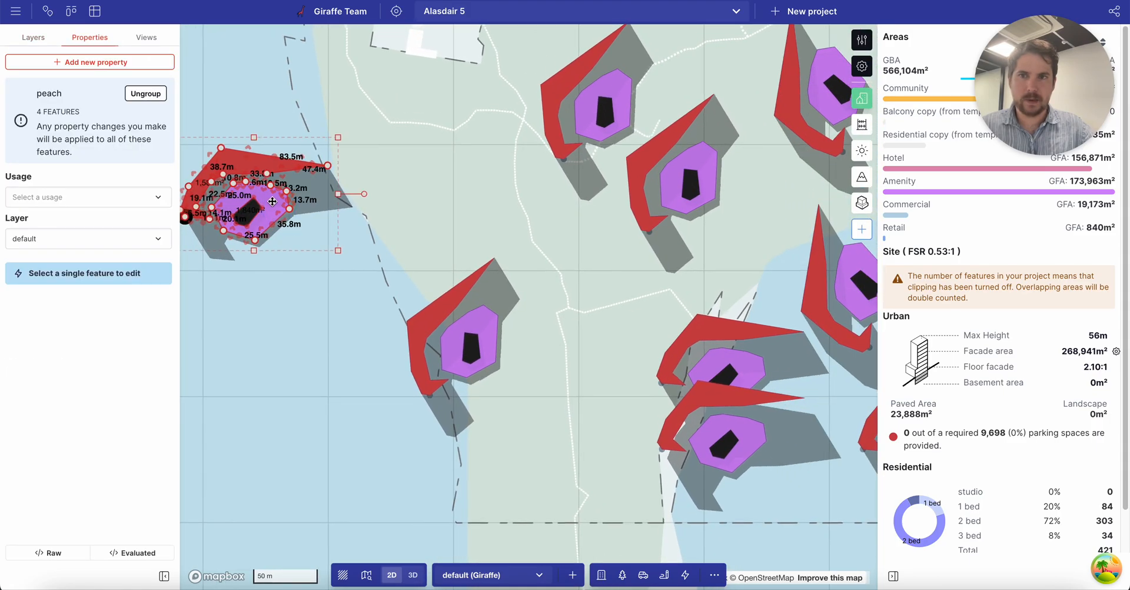
scroll(275, 203, down, 4)
scroll(274, 202, up, 2)
scroll(273, 202, up, 3)
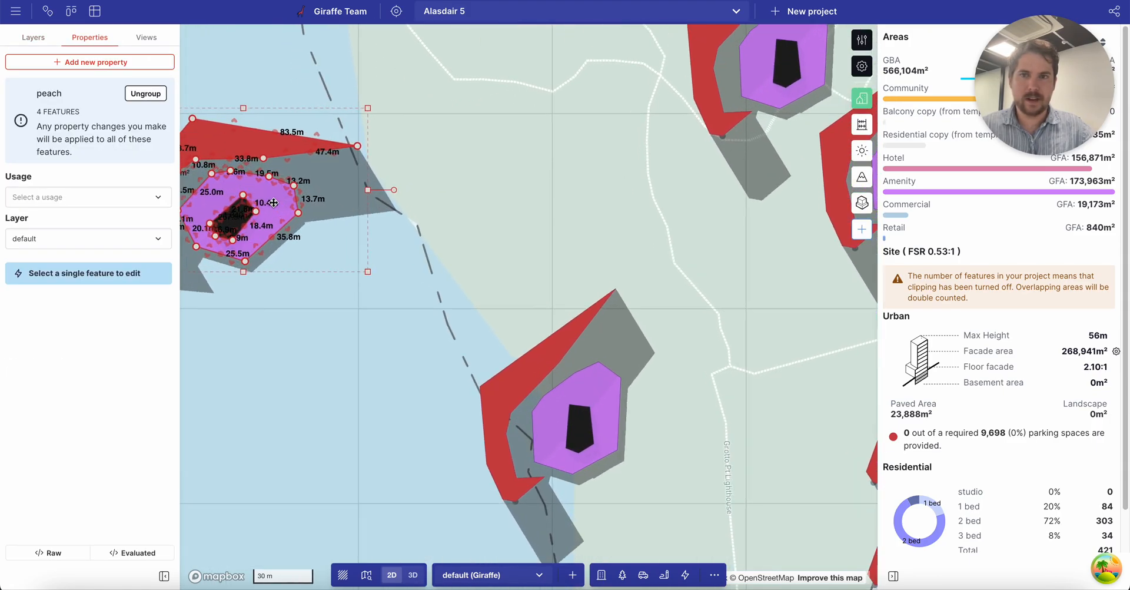
scroll(274, 202, down, 2)
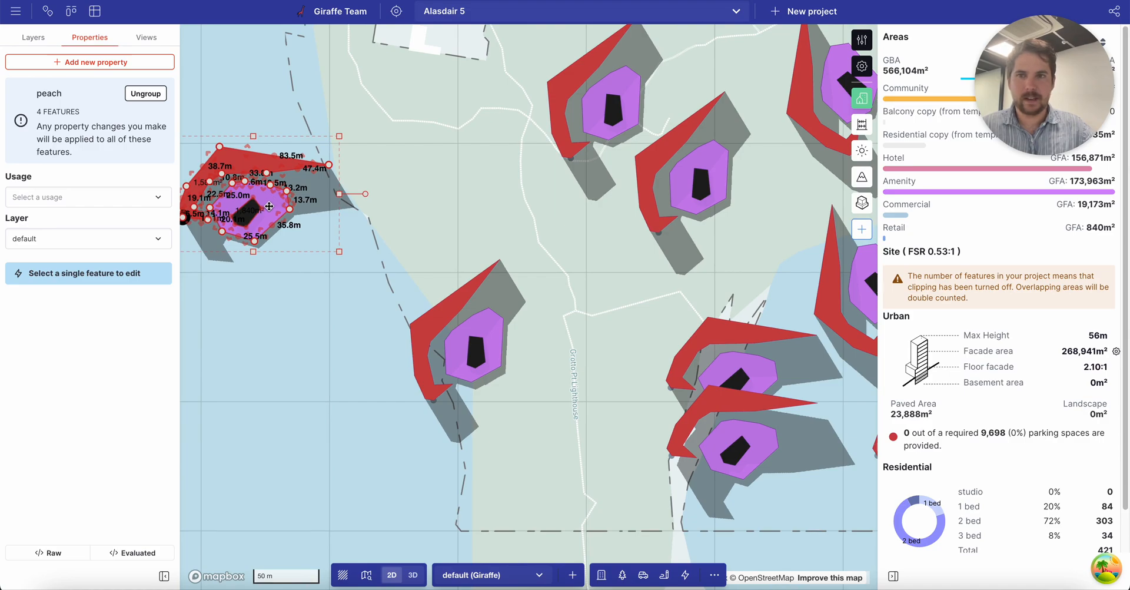
drag(284, 221, 284, 211)
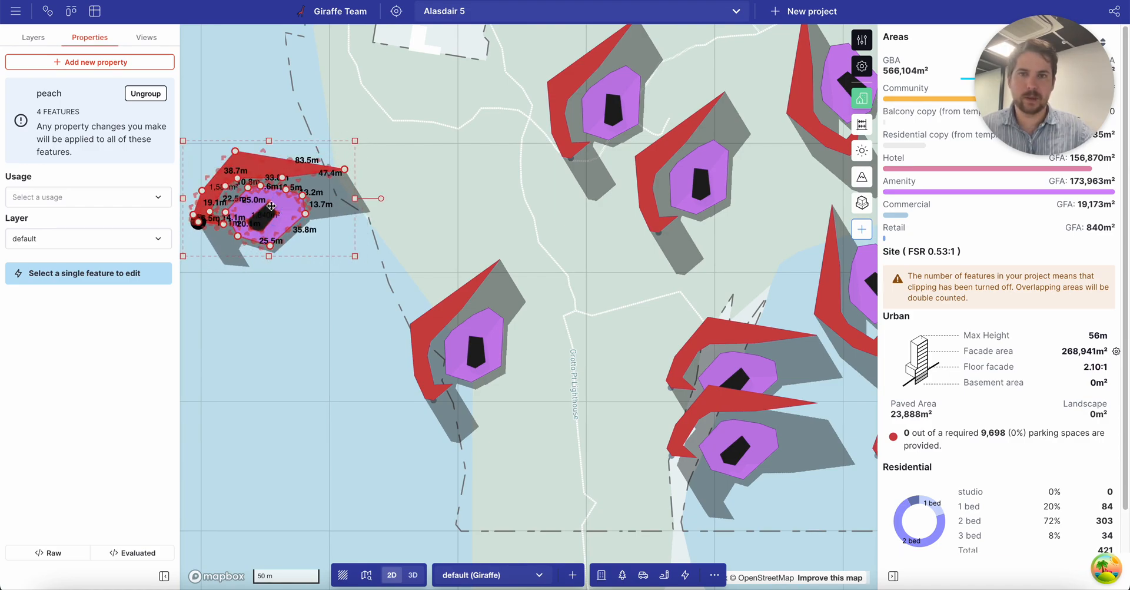
scroll(276, 203, down, 1)
scroll(259, 202, down, 1)
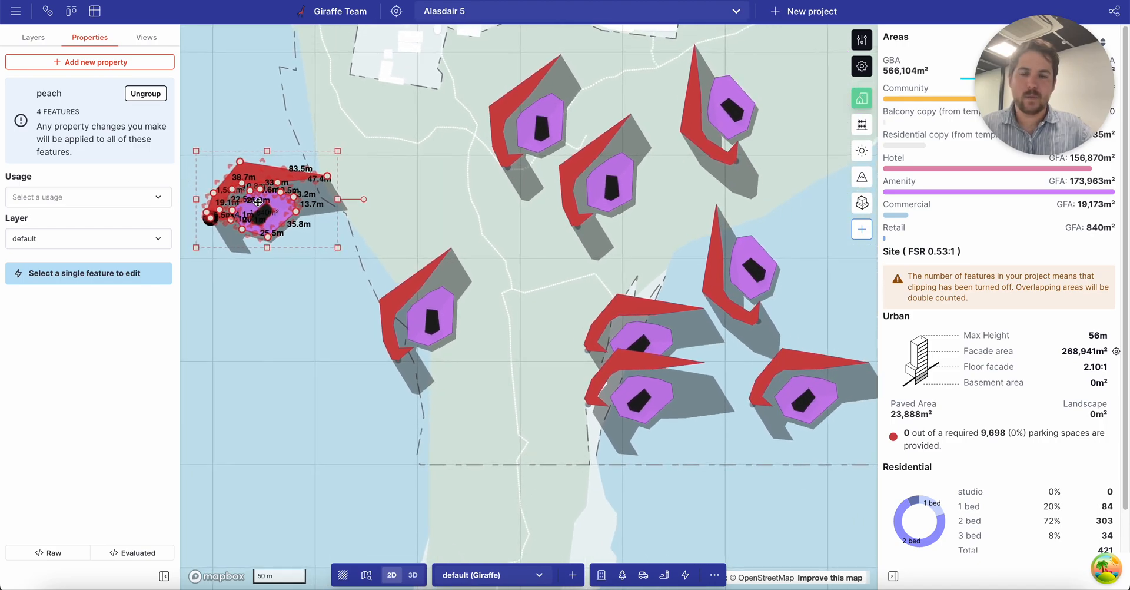
Drag four building copies by their origin points to new positions across the peninsula.
click(588, 404)
drag(588, 404, 481, 445)
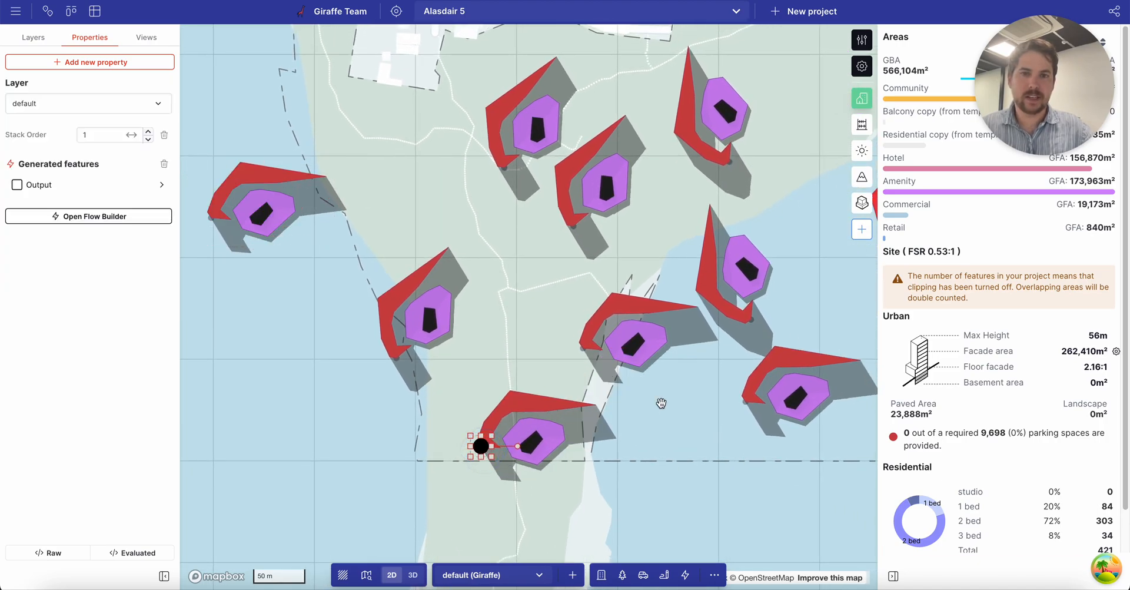
click(769, 389)
drag(739, 396, 722, 448)
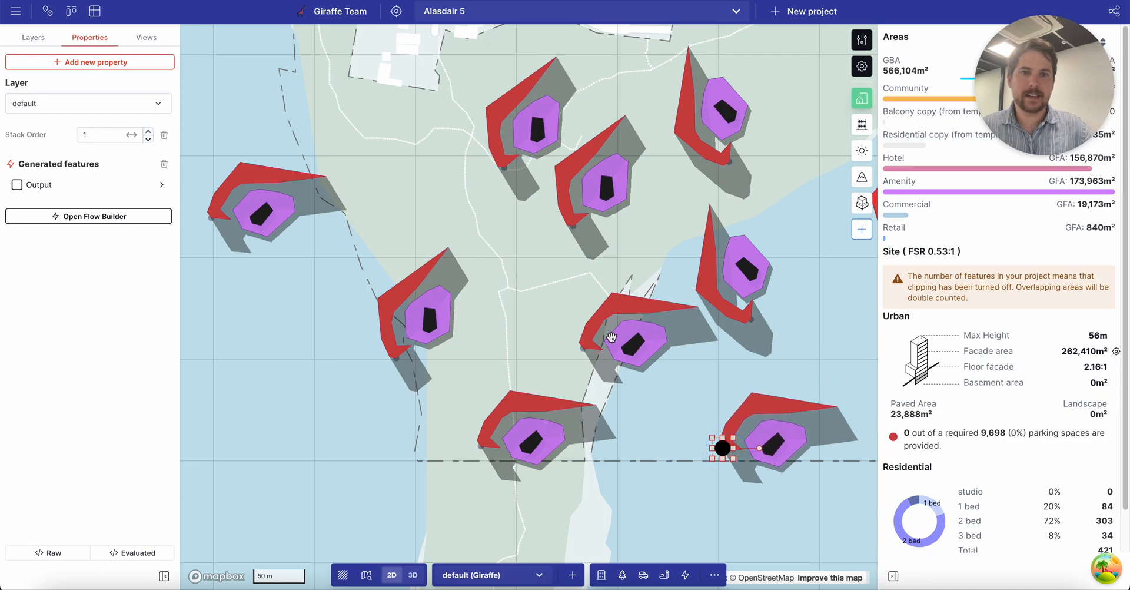
drag(582, 349, 554, 345)
drag(741, 316, 769, 315)
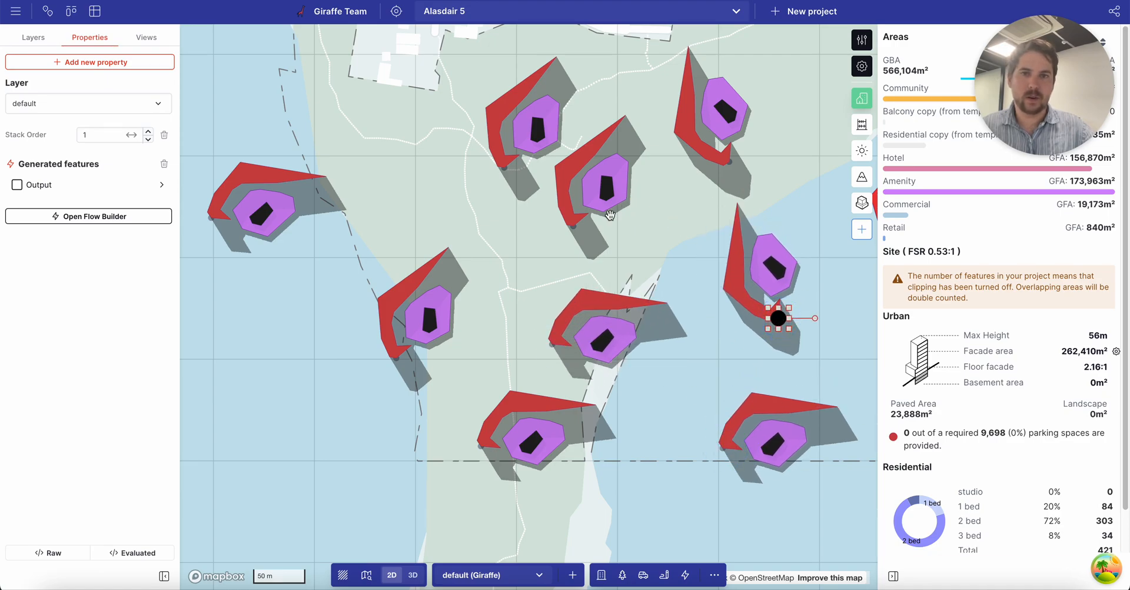
click(246, 176)
scroll(241, 175, up, 5)
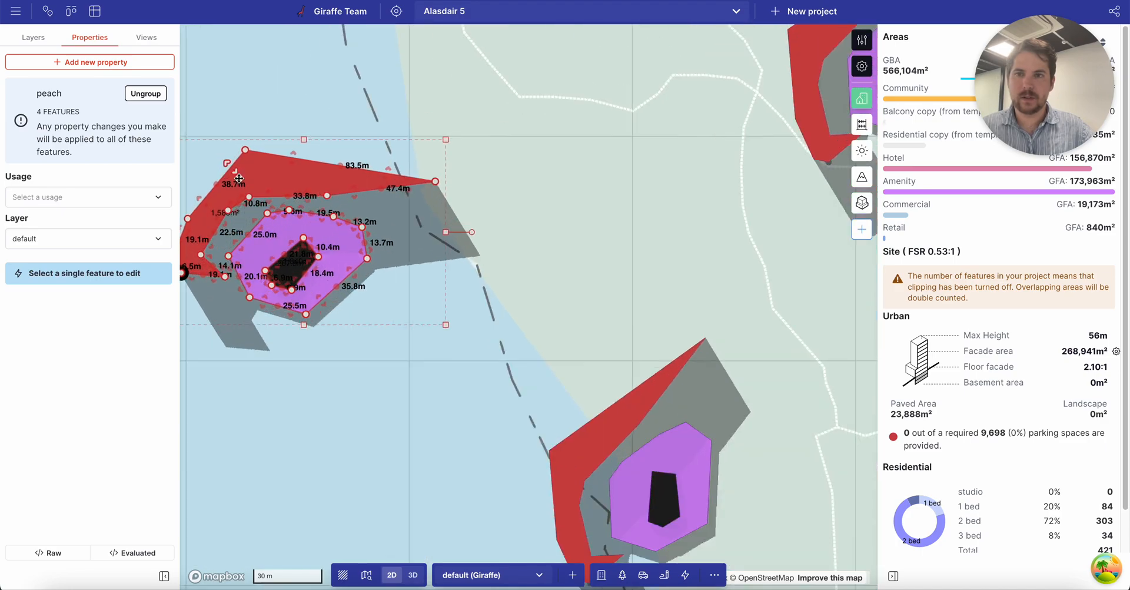
Delete the red wing and black inner core from the peach group, adjusting a pad corner.
double_click(330, 180)
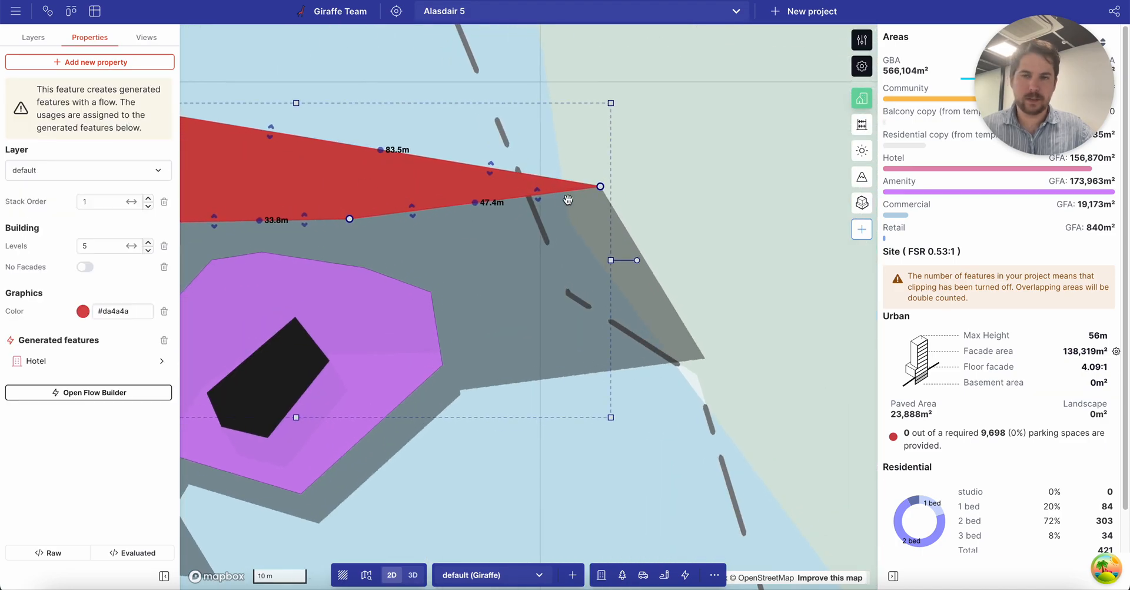
scroll(564, 199, down, 5)
key(Delete)
click(390, 242)
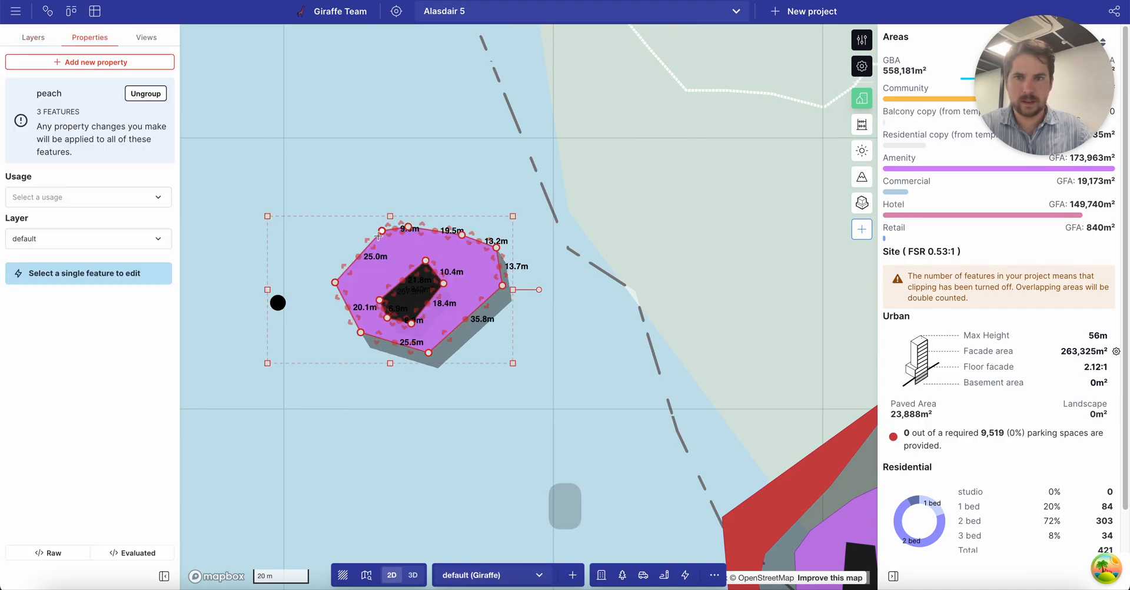
drag(382, 231, 335, 188)
click(409, 294)
key(Delete)
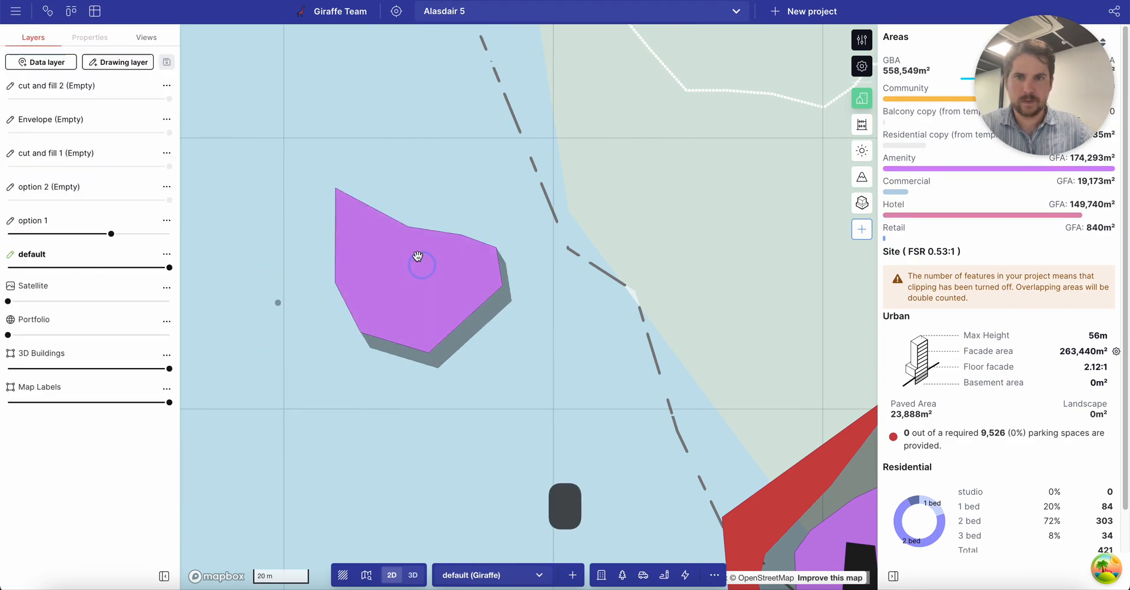
Remove the purple pad's extra corners so it becomes a plain rectangle.
click(463, 229)
click(462, 234)
click(496, 248)
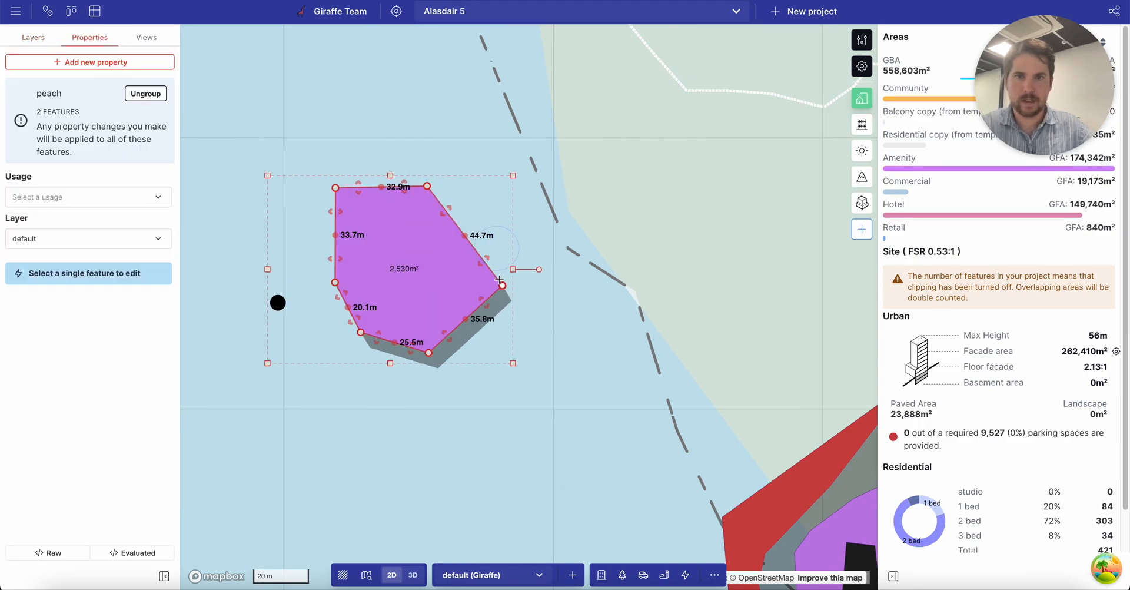
click(503, 285)
drag(361, 333, 348, 350)
click(333, 283)
click(461, 285)
scroll(393, 224, down, 5)
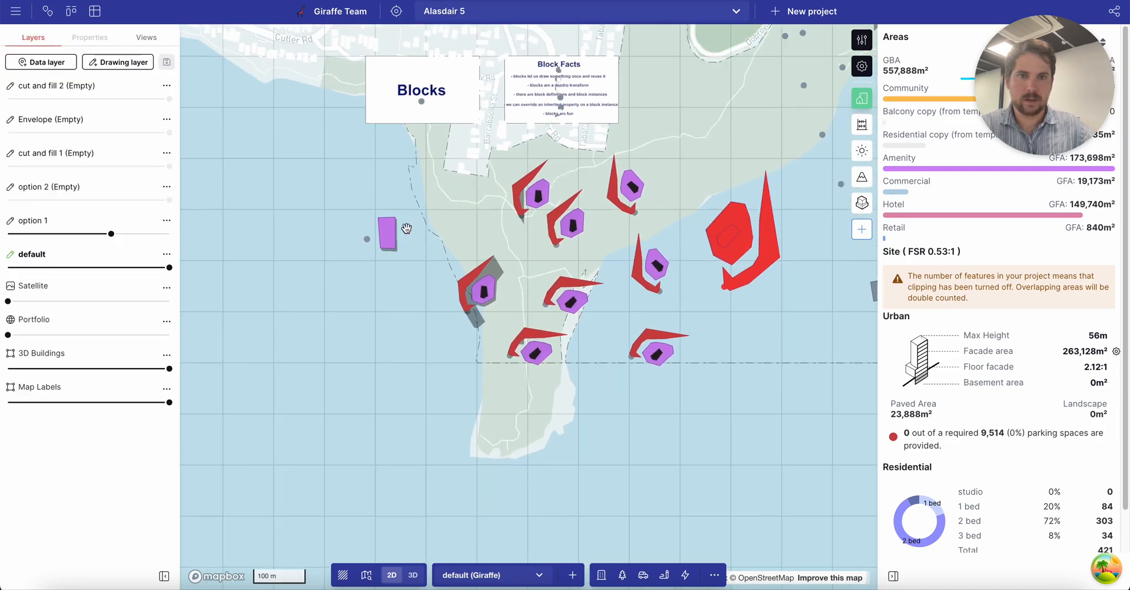
scroll(530, 233, up, 3)
Nudge the block instances across the map so they redraw as rectangles, then select the leftmost.
click(458, 322)
drag(430, 352, 431, 346)
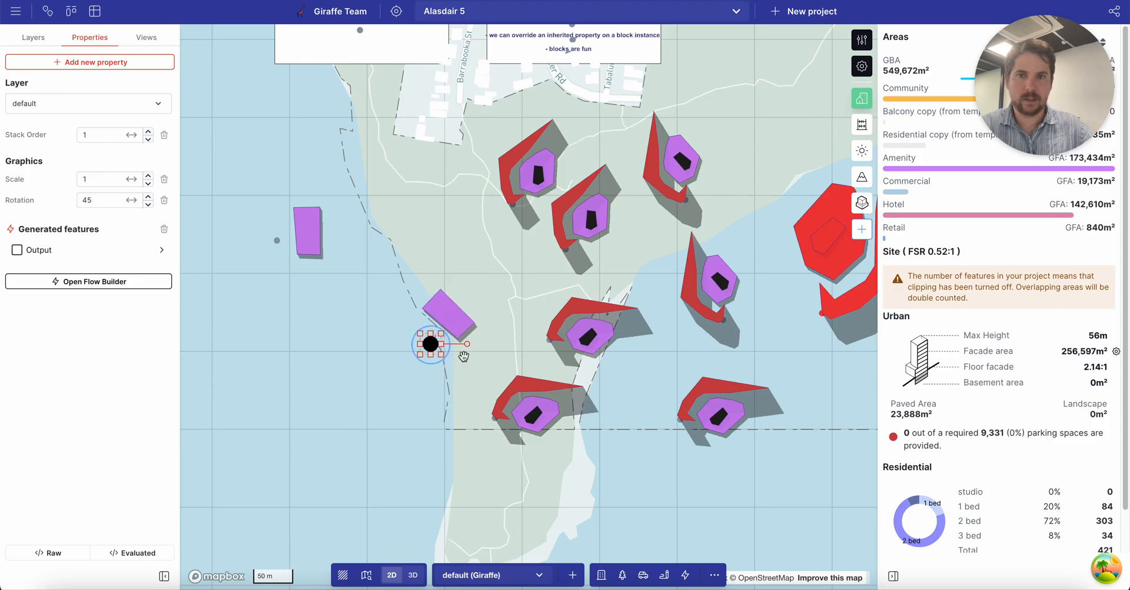
drag(478, 138, 698, 488)
drag(634, 432, 634, 434)
click(744, 460)
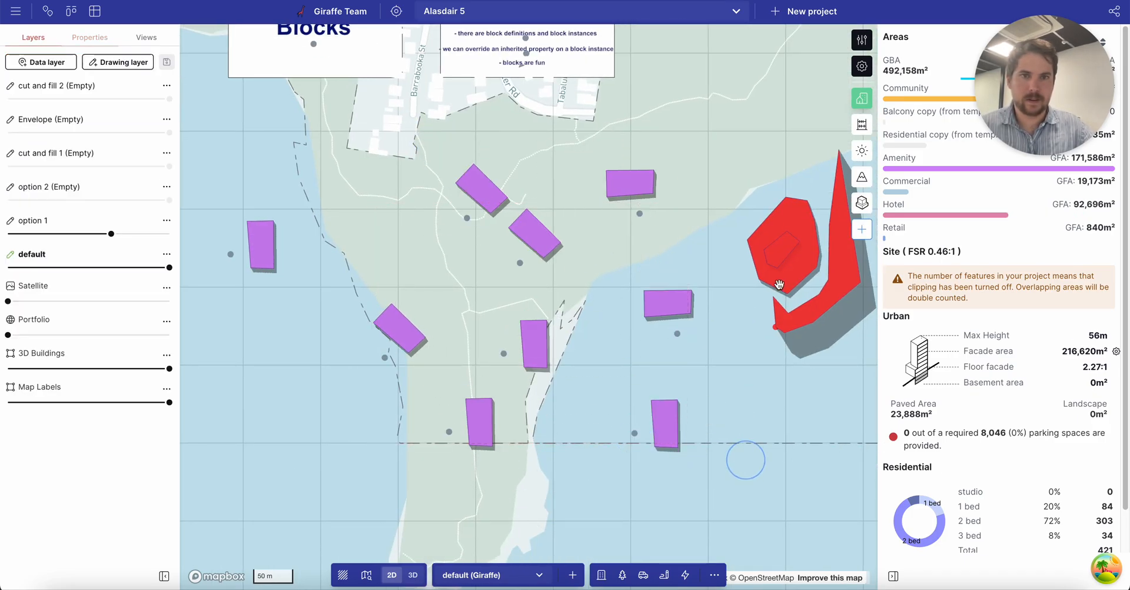
click(775, 327)
drag(775, 327, 766, 316)
click(782, 393)
drag(298, 245, 373, 239)
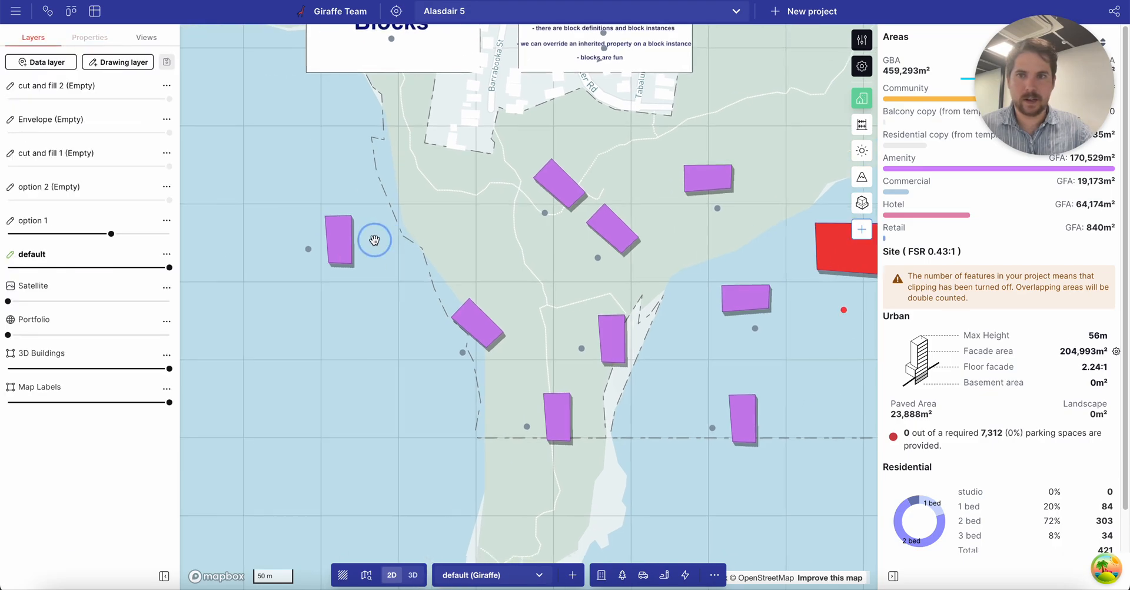
scroll(381, 239, up, 5)
click(394, 239)
Add a Round Corners step to the block footprint with a 12 m radius and save the flow.
double_click(393, 240)
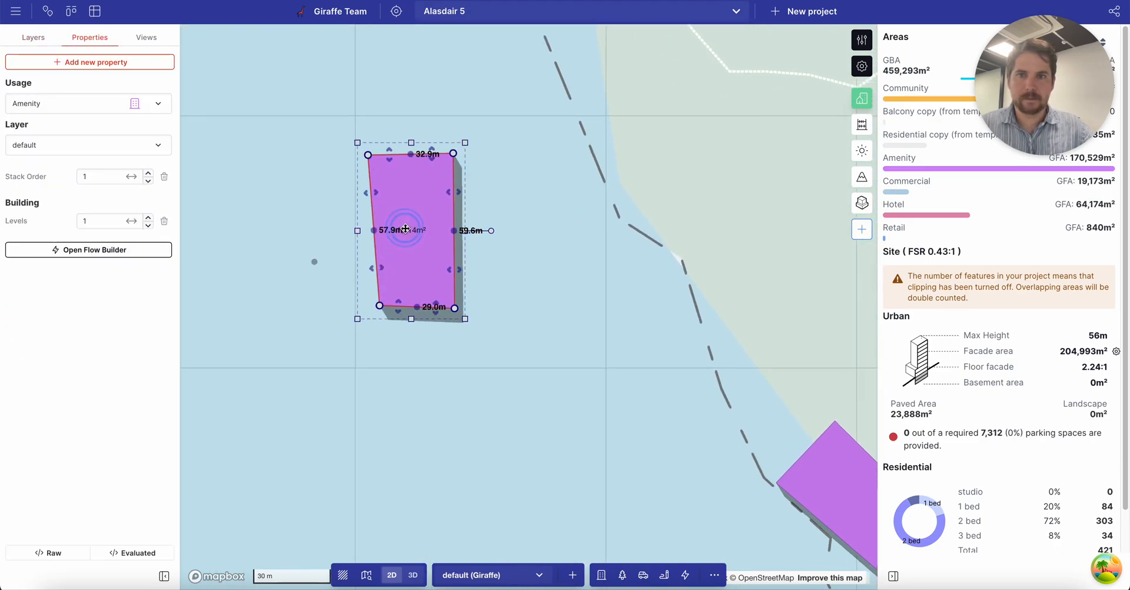
click(126, 250)
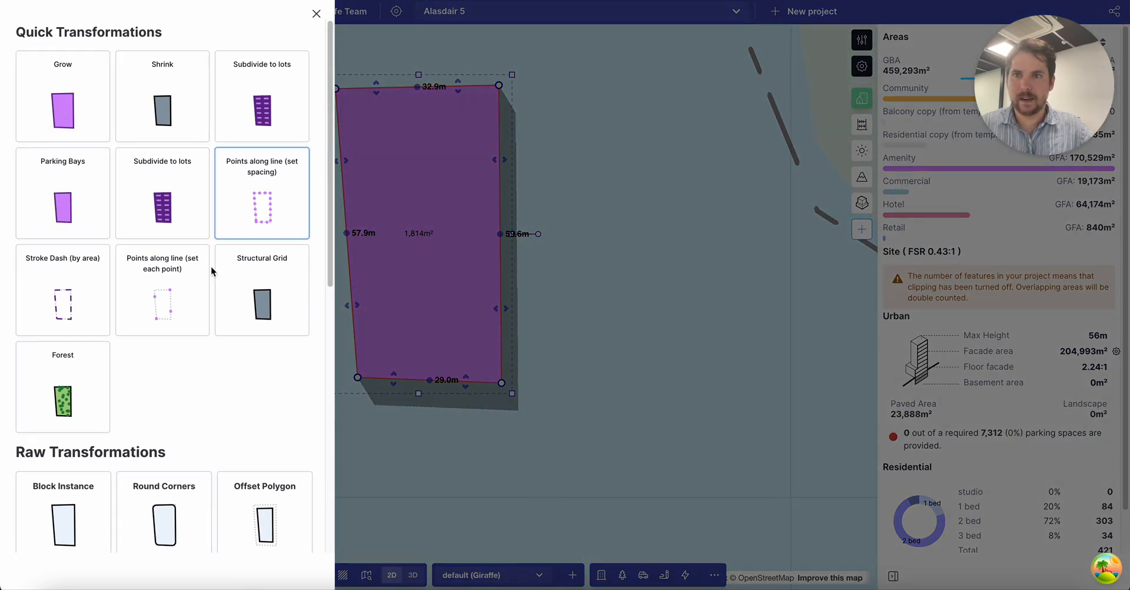
scroll(177, 265, down, 8)
click(164, 50)
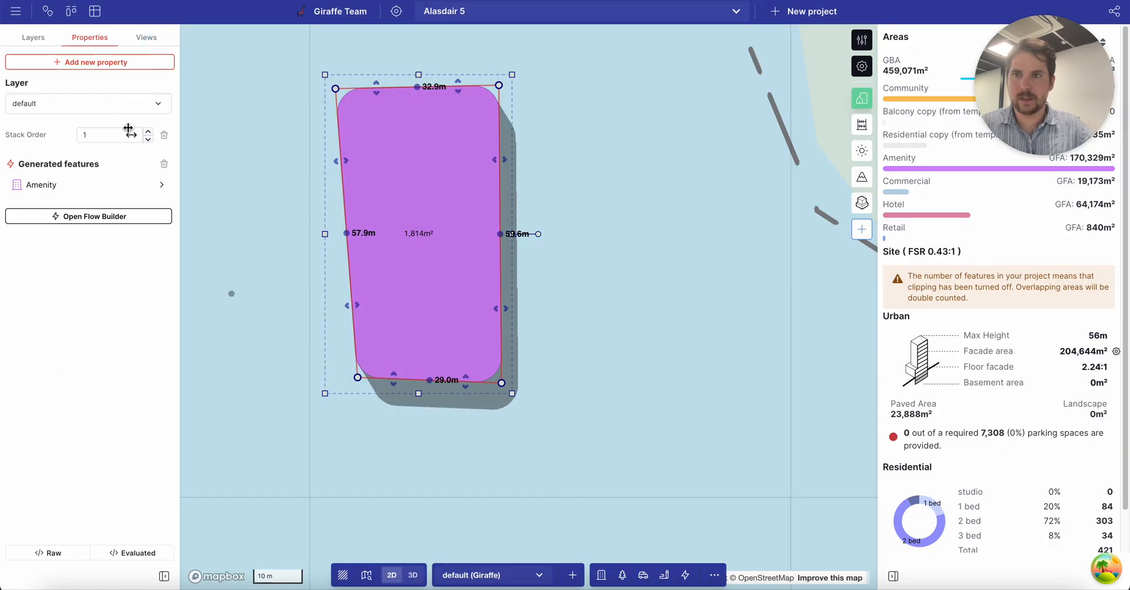
click(97, 216)
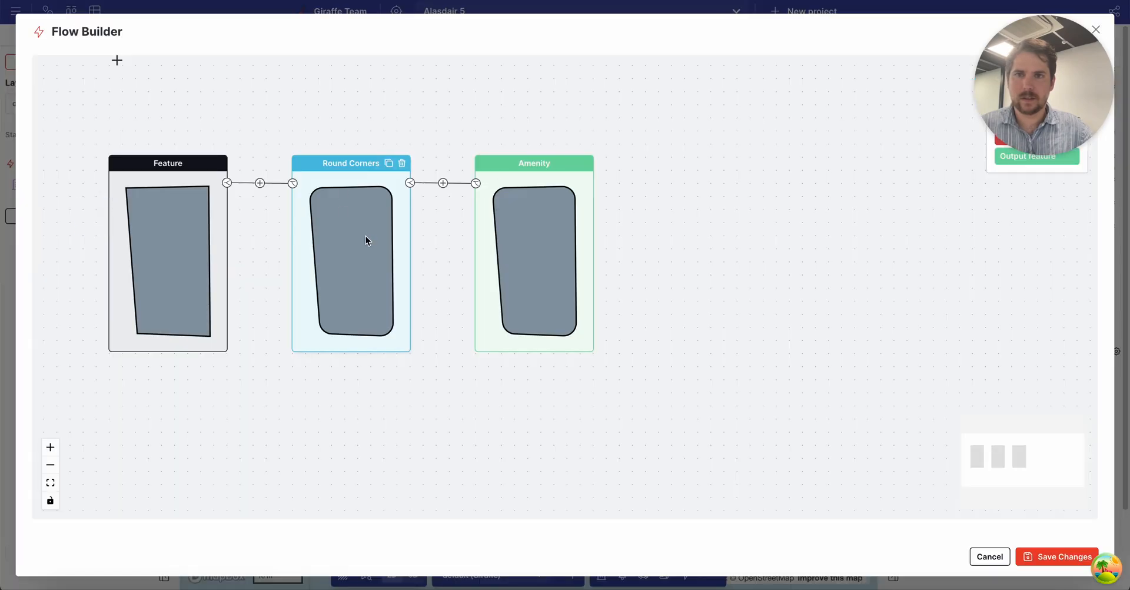
click(370, 231)
drag(175, 148, 105, 143)
text(12)
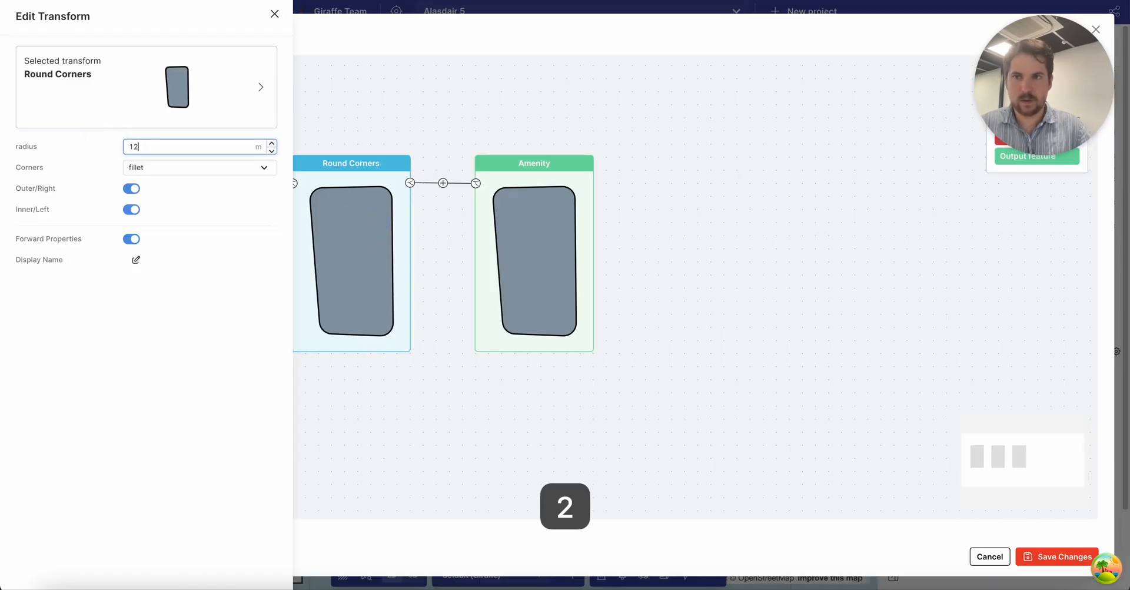
key(Return)
click(1085, 352)
click(1051, 552)
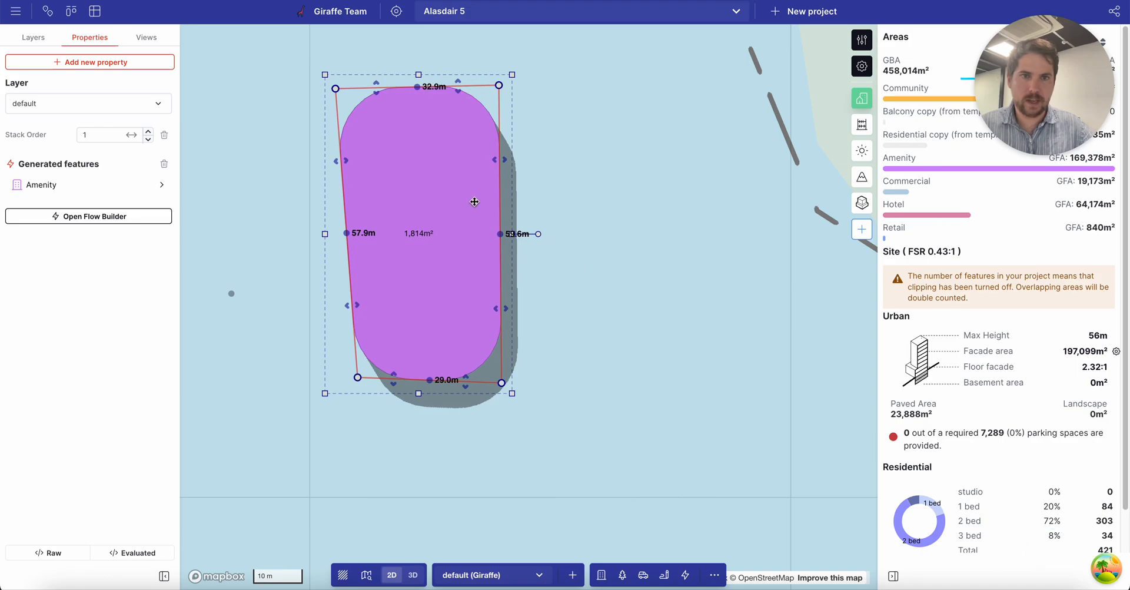
Look over the rounded instances across the map and select a purple one on the west shore.
click(582, 366)
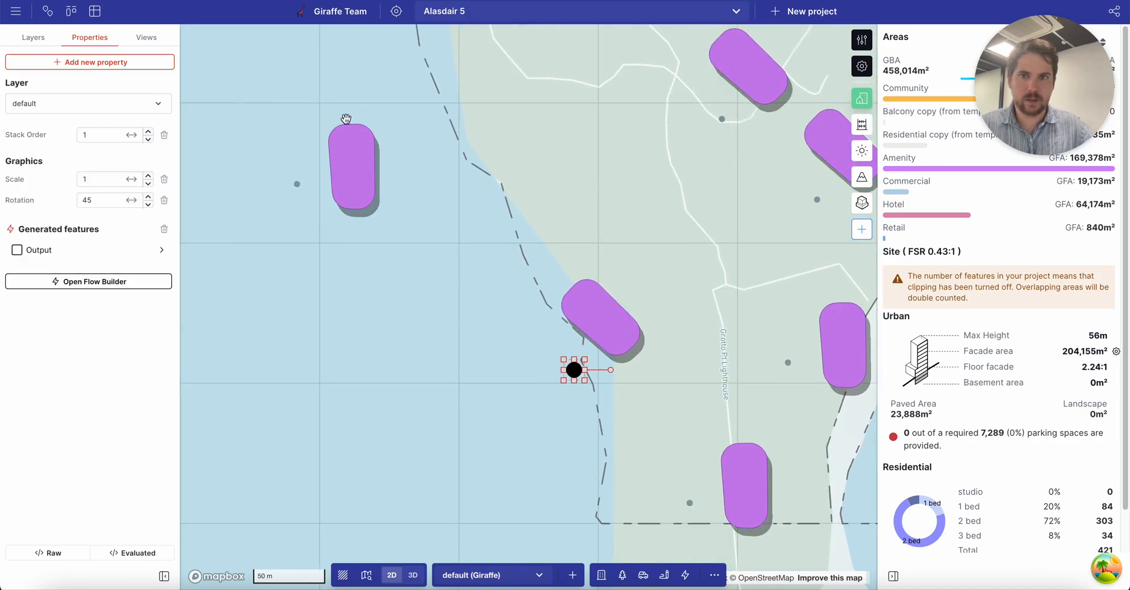
click(354, 165)
scroll(353, 166, up, 3)
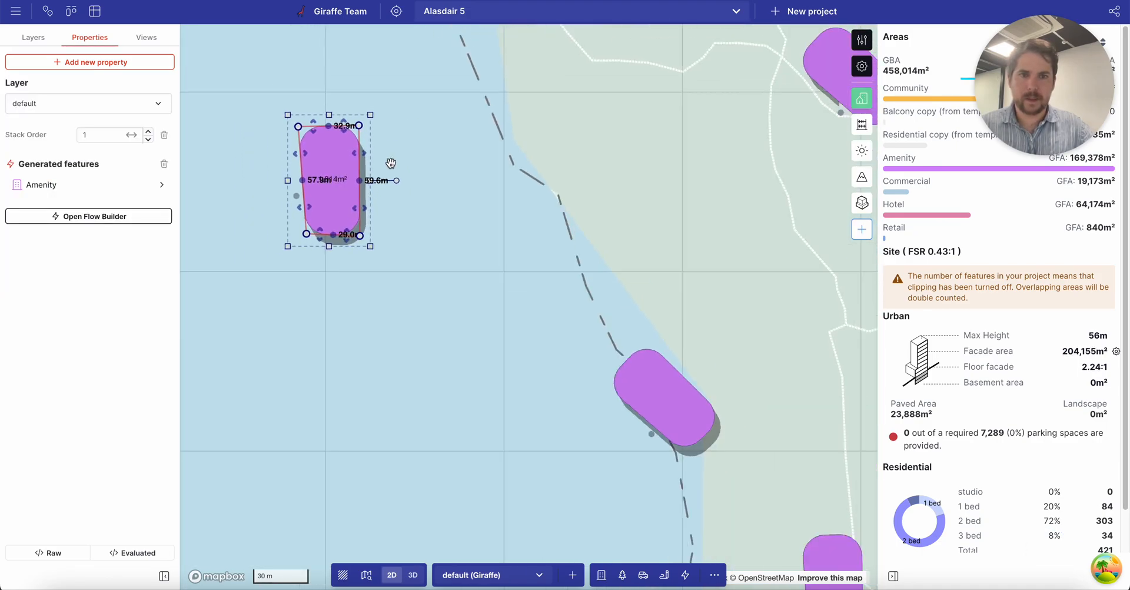
scroll(390, 164, down, 3)
click(495, 192)
drag(588, 204, 374, 157)
scroll(366, 209, down, 4)
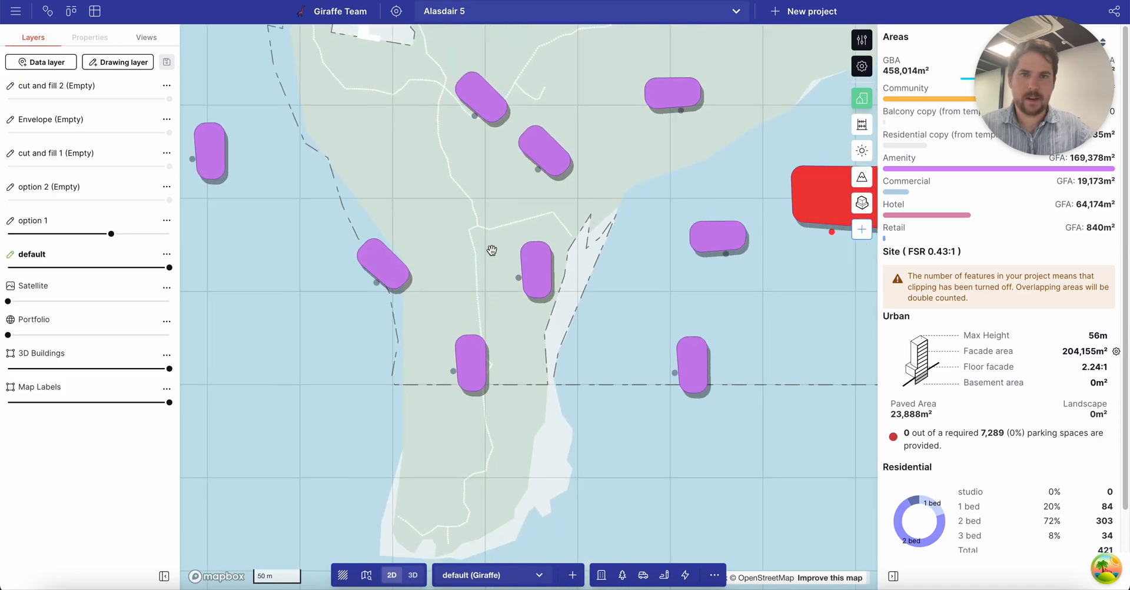
drag(492, 254, 402, 272)
click(291, 289)
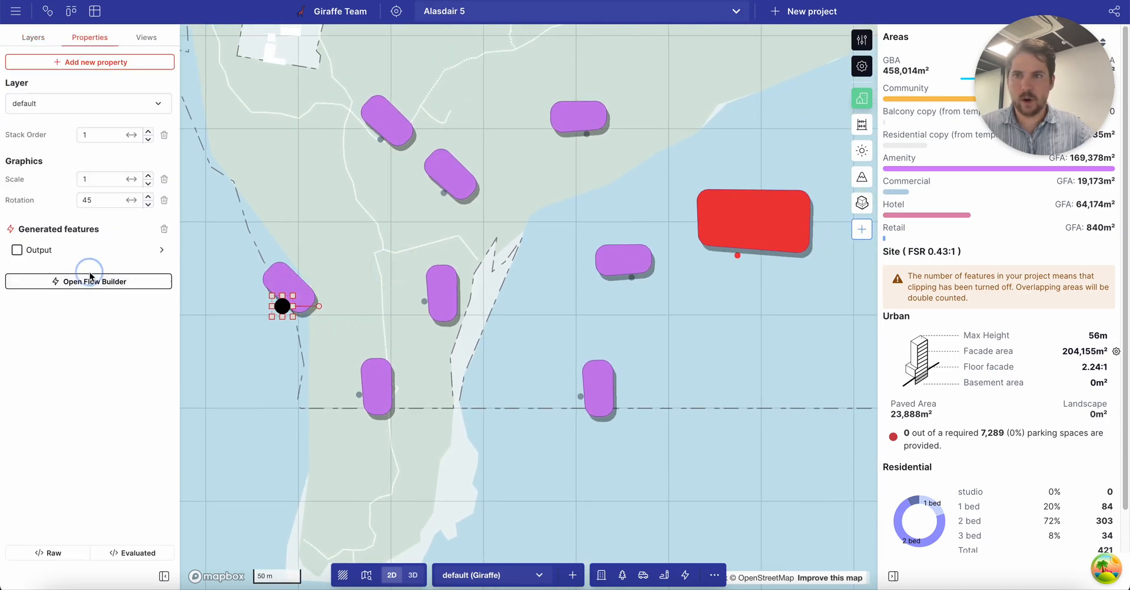
Insert an Offset Polygon step after Block on this instance with a 20 m distance, and save.
click(85, 282)
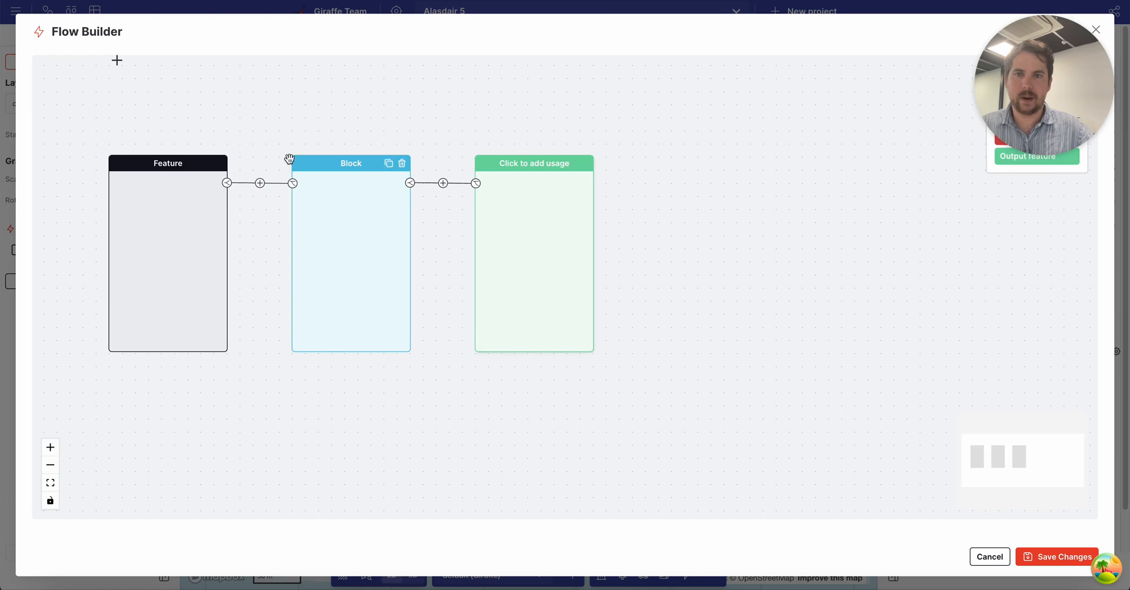
click(443, 182)
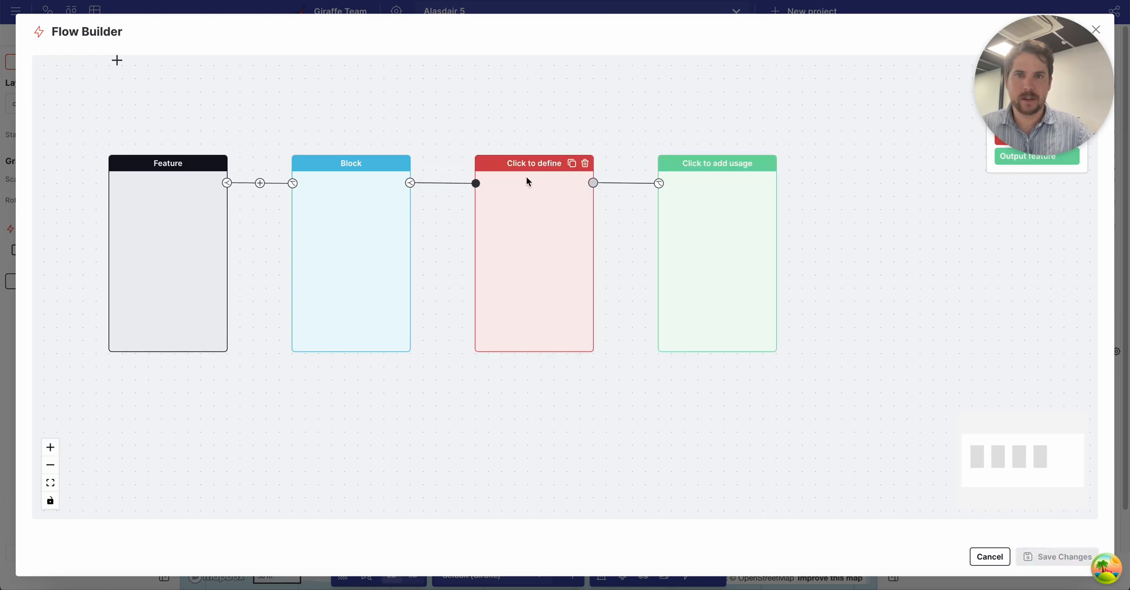
click(525, 163)
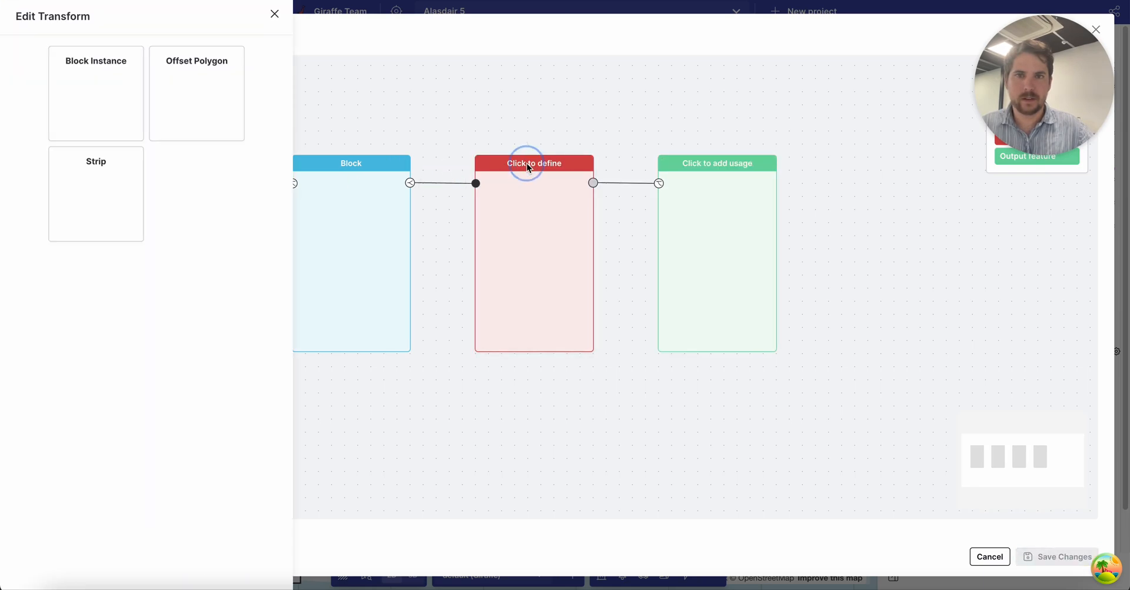
click(171, 97)
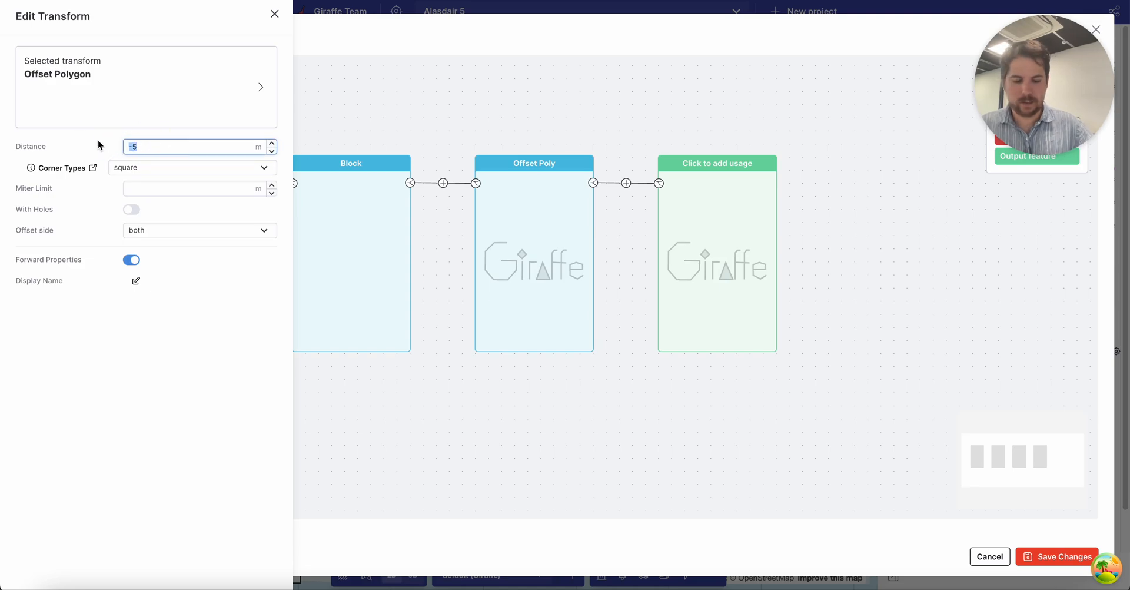
text(20)
key(Return)
click(686, 401)
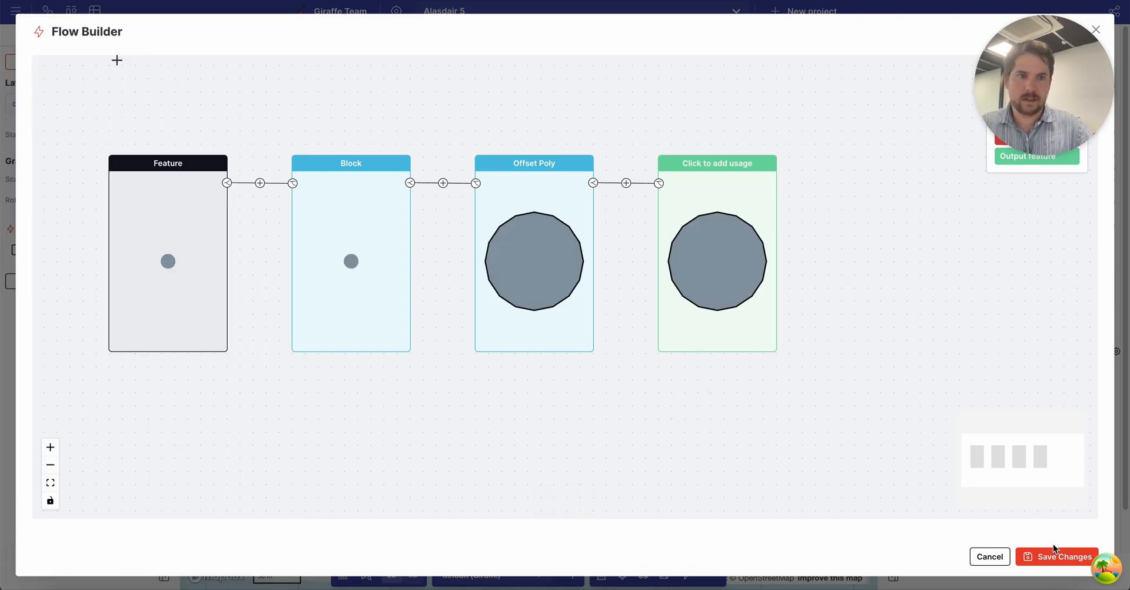
click(1063, 556)
click(623, 275)
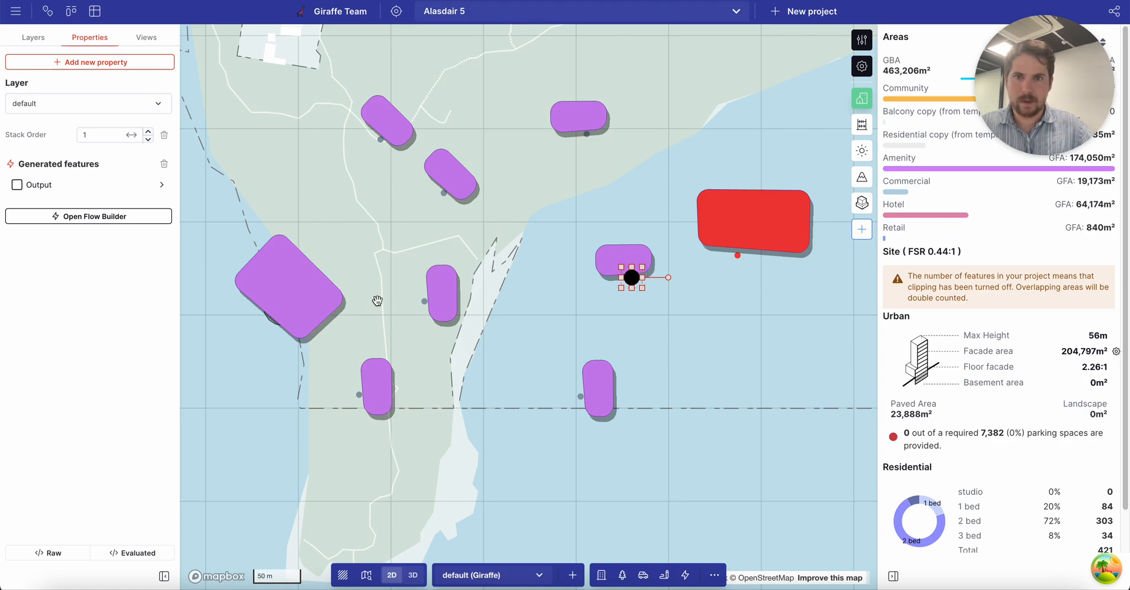
Select the enlarged building and move it up and to the right.
click(268, 319)
drag(265, 368, 472, 331)
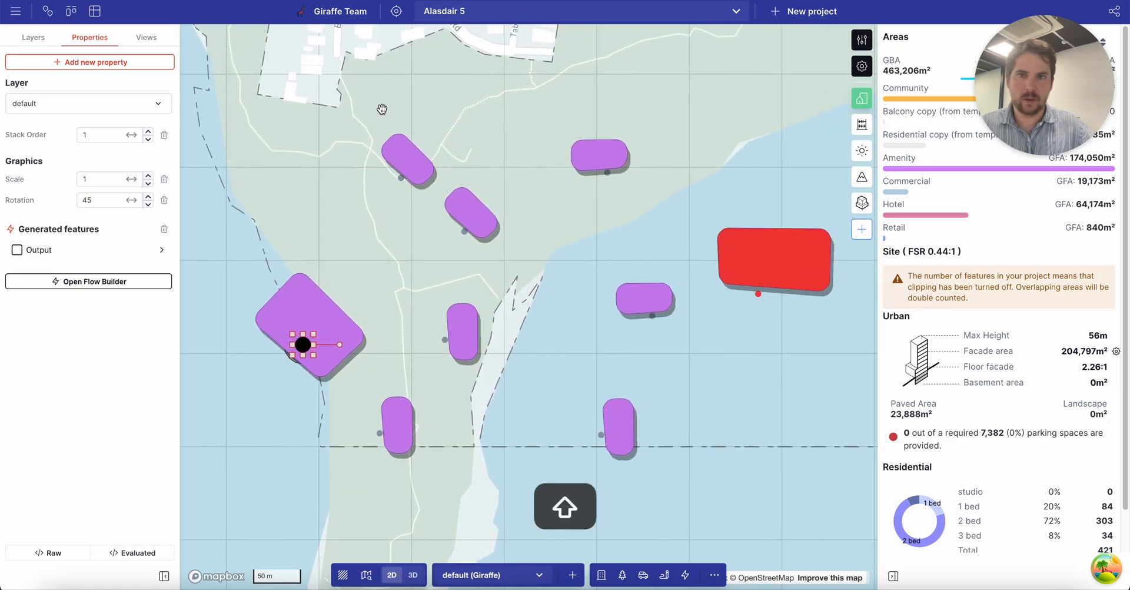
shift+drag(706, 475, 765, 471)
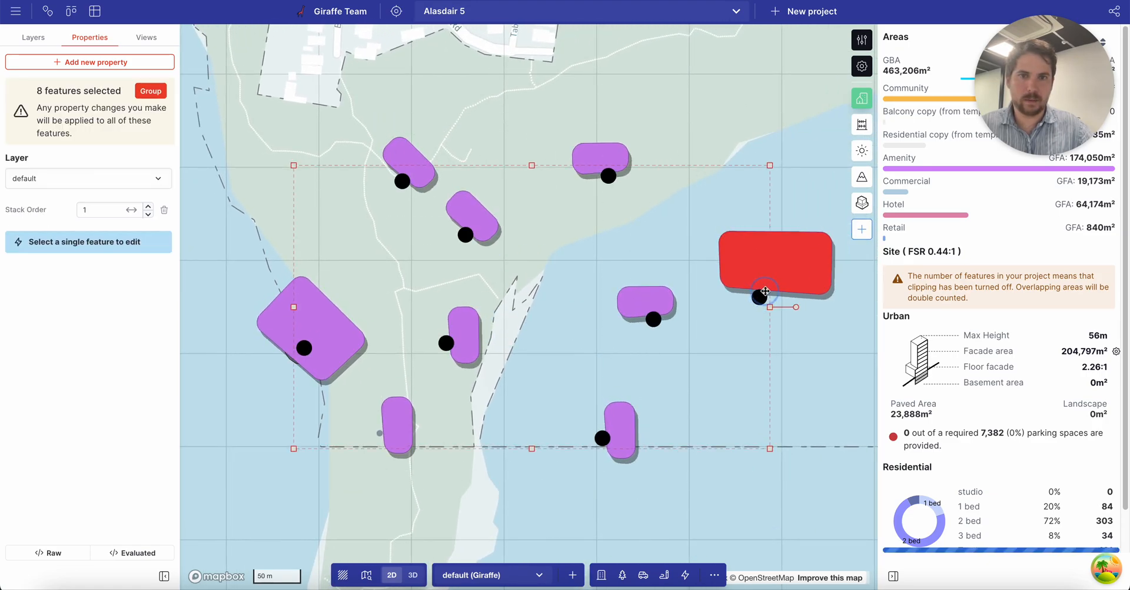
click(727, 389)
click(445, 337)
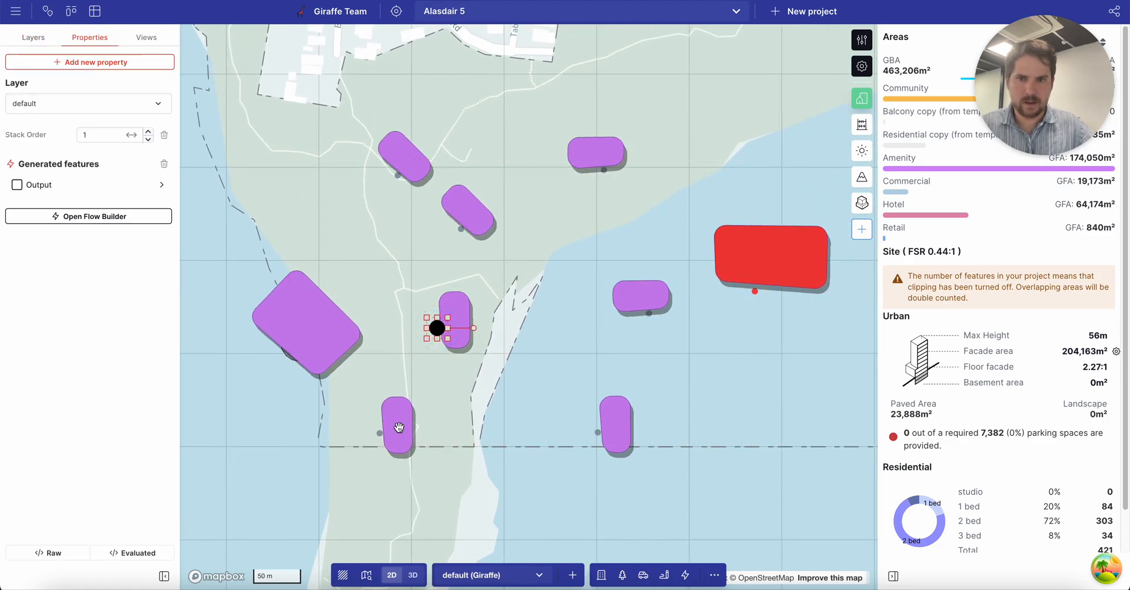
click(243, 296)
click(281, 339)
drag(300, 345, 314, 308)
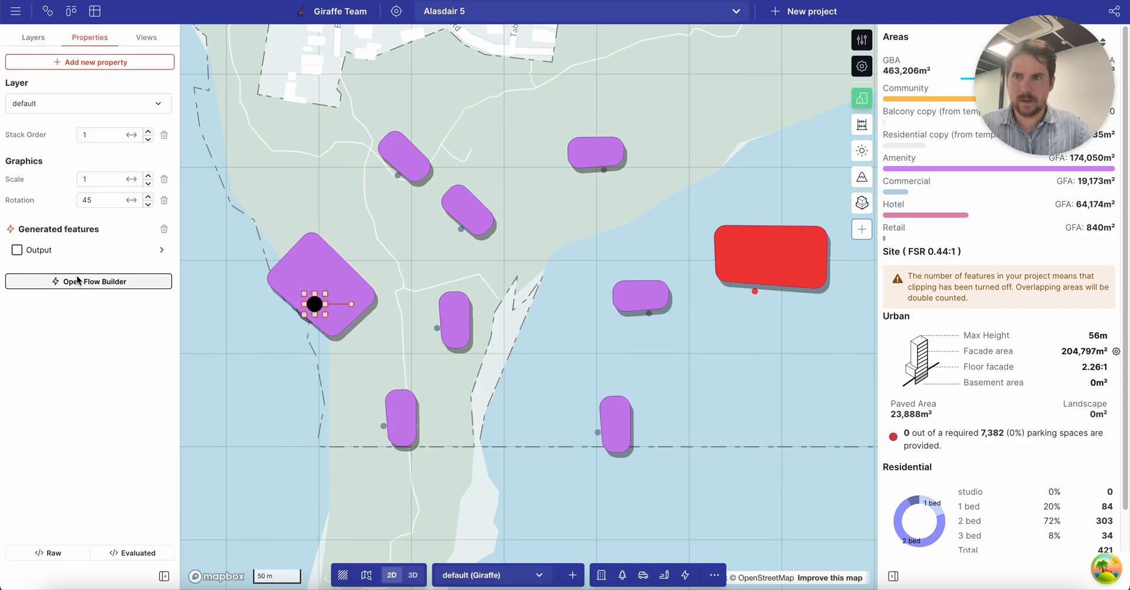
drag(301, 409, 406, 394)
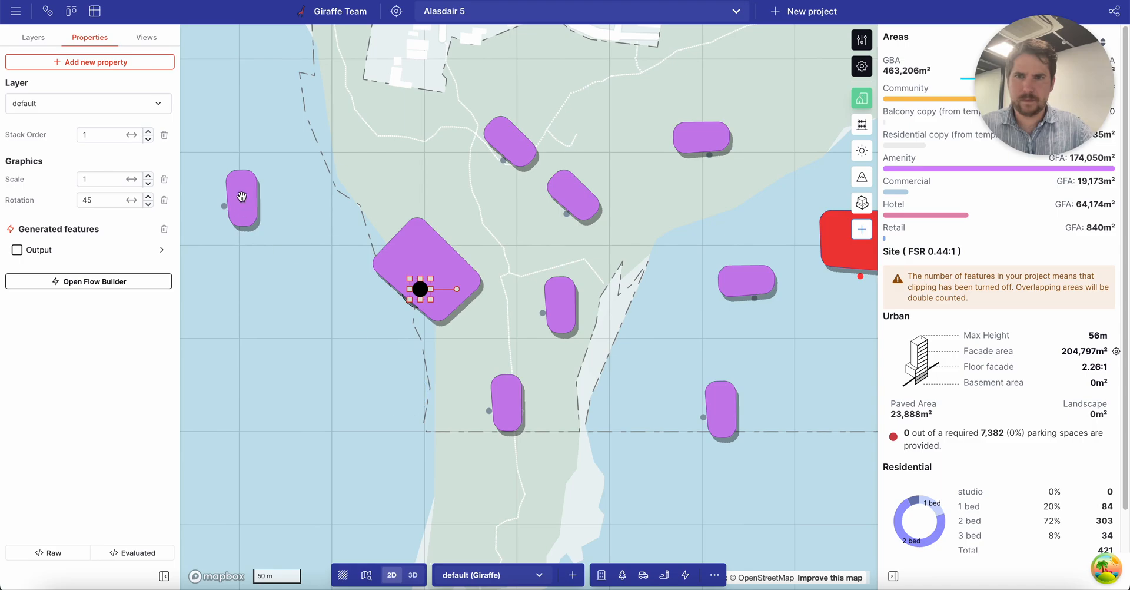
drag(681, 273, 576, 291)
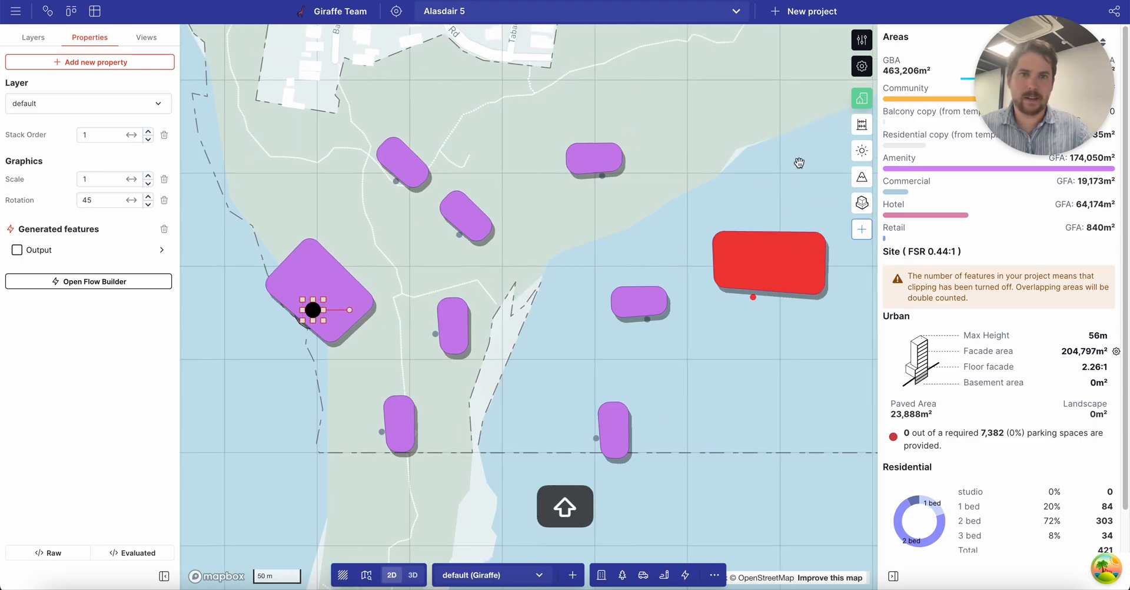
shift+drag(410, 470, 390, 468)
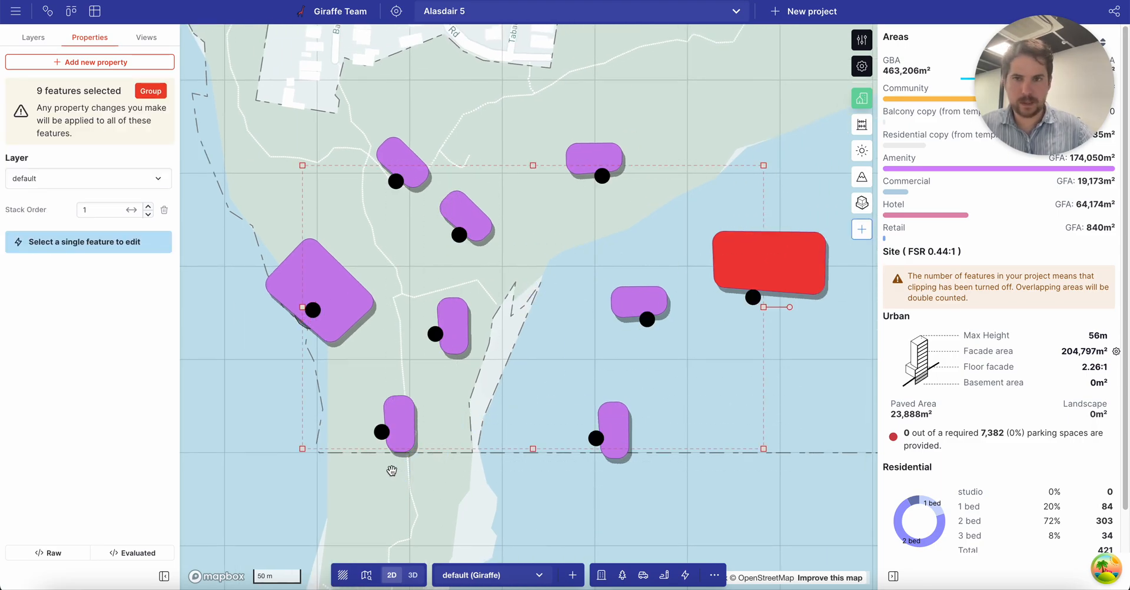
key(Escape)
Delete eight selected features and duplicate the remaining rotated building to new spots.
shift+drag(370, 147, 789, 478)
key(Delete)
drag(310, 219, 439, 202)
click(473, 286)
alt+drag(477, 286, 644, 322)
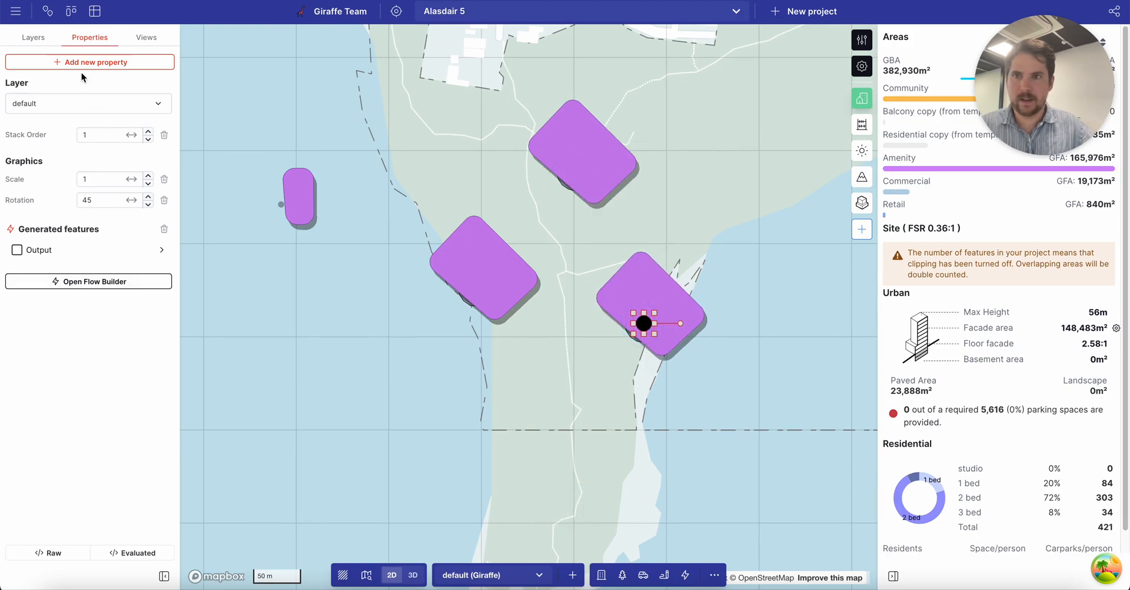
Set the instance's Offset Poly distance to 15 m, entering 6 and fine-tuning with the spin arrows.
click(79, 253)
click(150, 85)
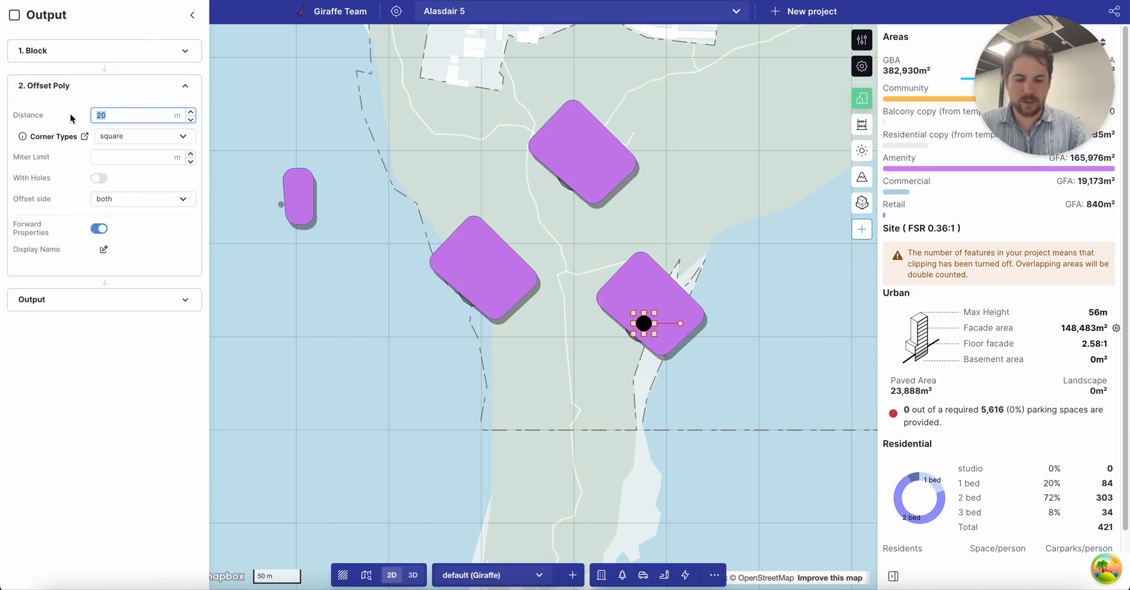
text(6)
key(Return)
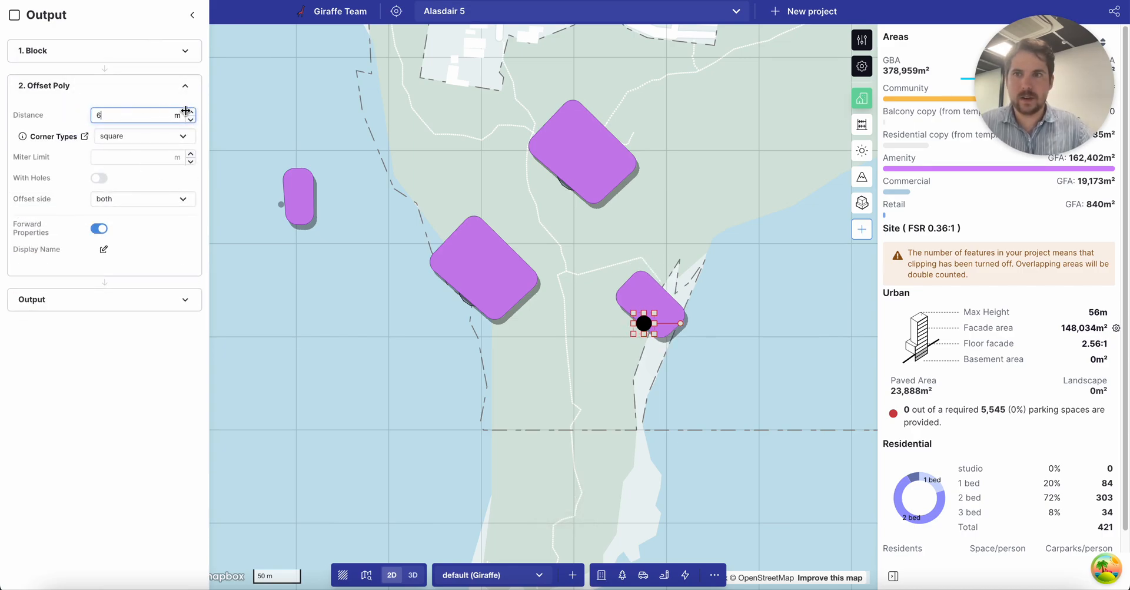
click(191, 112)
click(191, 111)
click(191, 112)
click(191, 120)
click(191, 120)
click(191, 120)
click(191, 120)
click(191, 120)
Shift the pad down and right, then pan to reveal more building blocks.
drag(480, 288, 493, 316)
click(399, 224)
drag(712, 235, 466, 239)
scroll(466, 239, down, 3)
scroll(467, 239, down, 3)
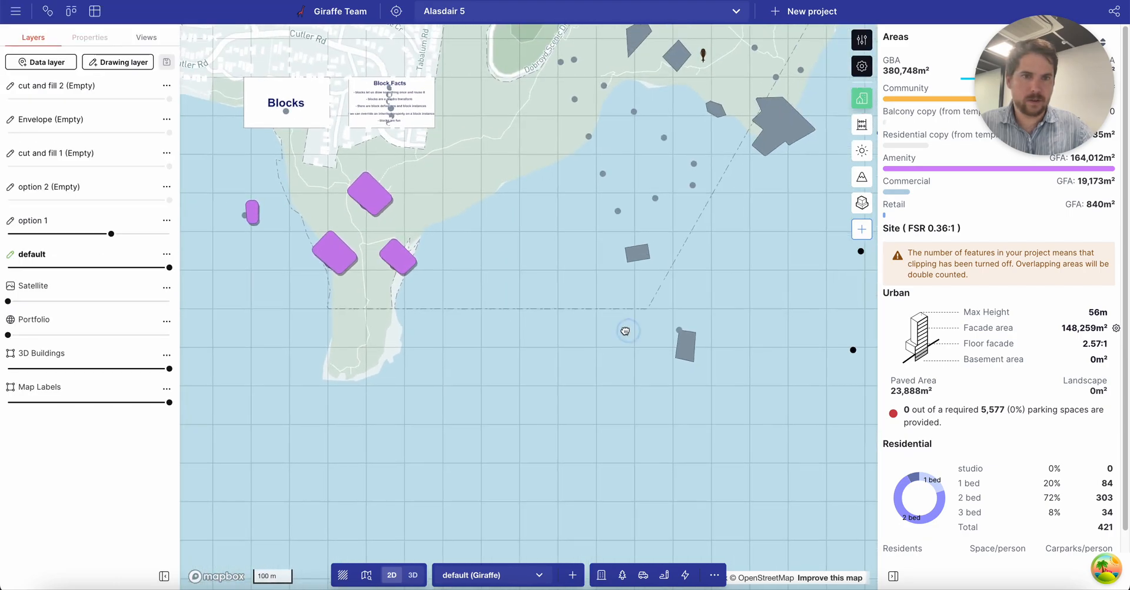
drag(632, 333, 365, 347)
drag(633, 389, 421, 231)
drag(606, 400, 535, 229)
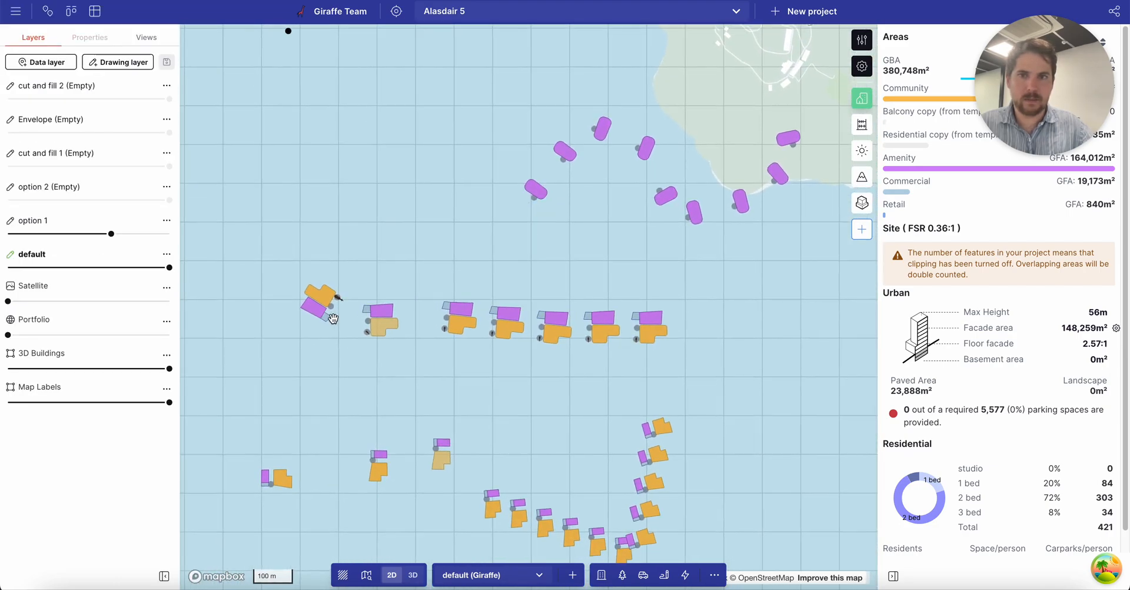
scroll(323, 327, up, 5)
Switch to a tilted 3D view with T and orient it over the purple pads.
click(481, 335)
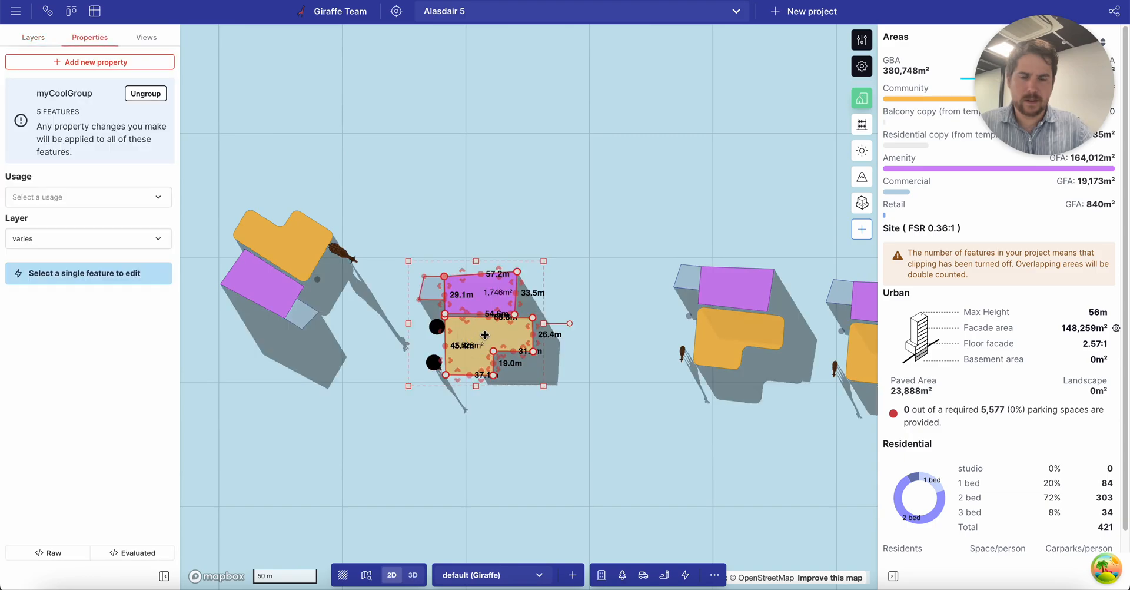
key(t)
right_drag(472, 394, 550, 416)
click(550, 416)
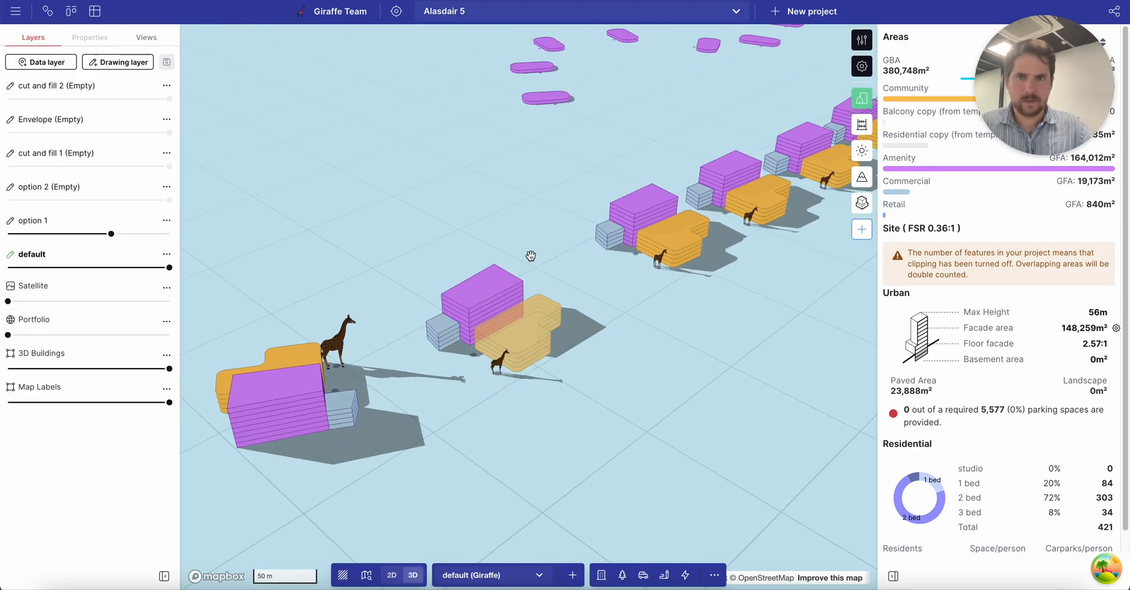
scroll(585, 347, down, 5)
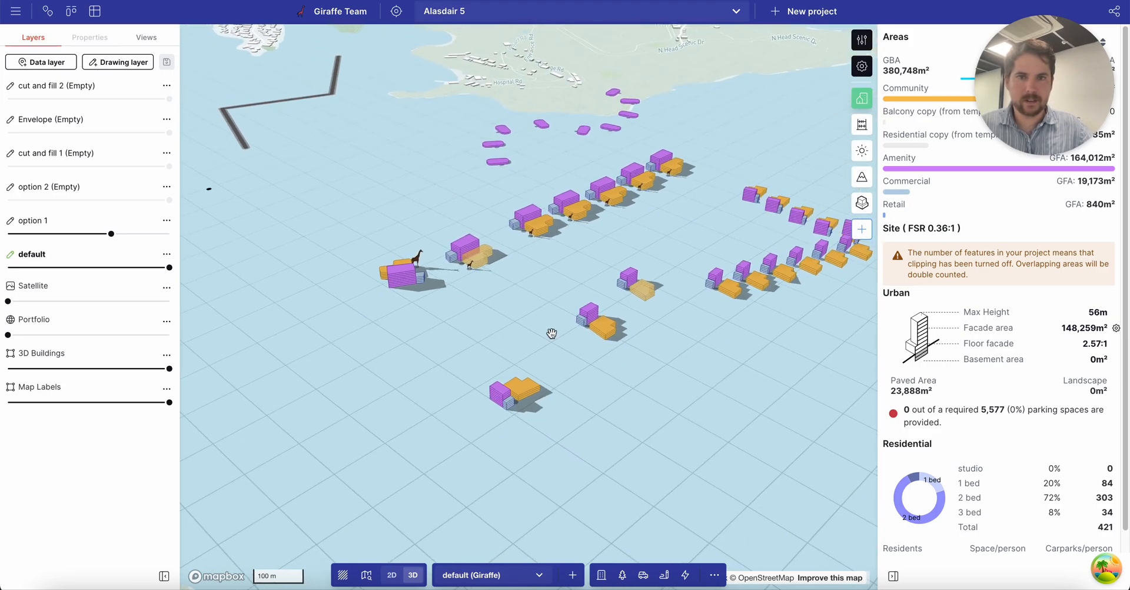
scroll(515, 169, up, 3)
scroll(600, 169, down, 3)
drag(589, 155, 596, 233)
drag(654, 127, 526, 236)
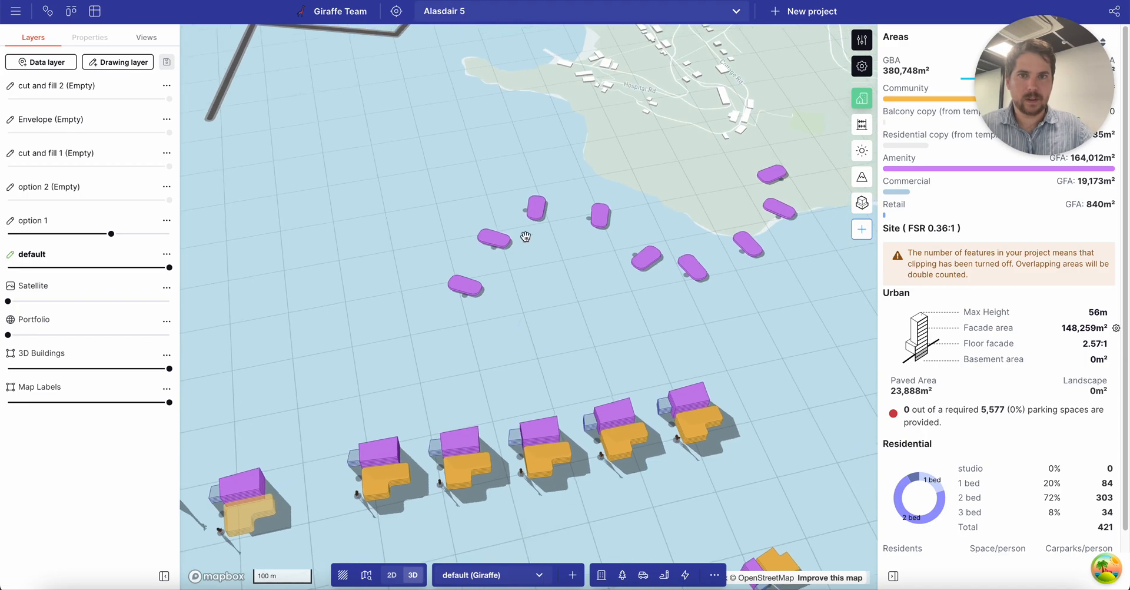
Drag the pad layout line's end vertex outward so more pads are generated.
click(494, 245)
drag(469, 295, 343, 269)
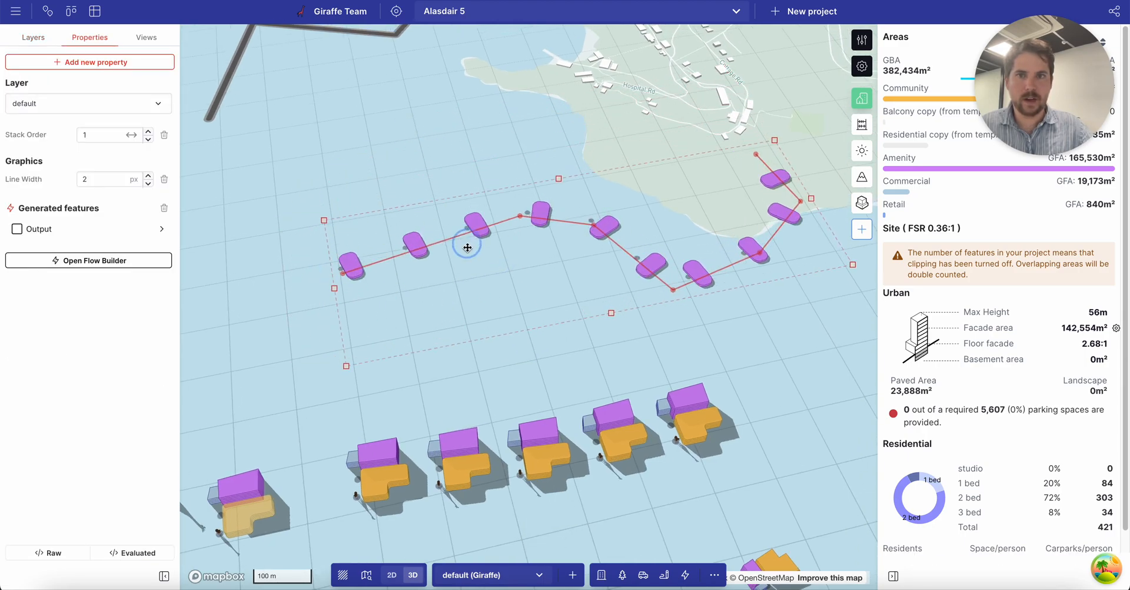
scroll(431, 245, down, 5)
scroll(476, 281, up, 3)
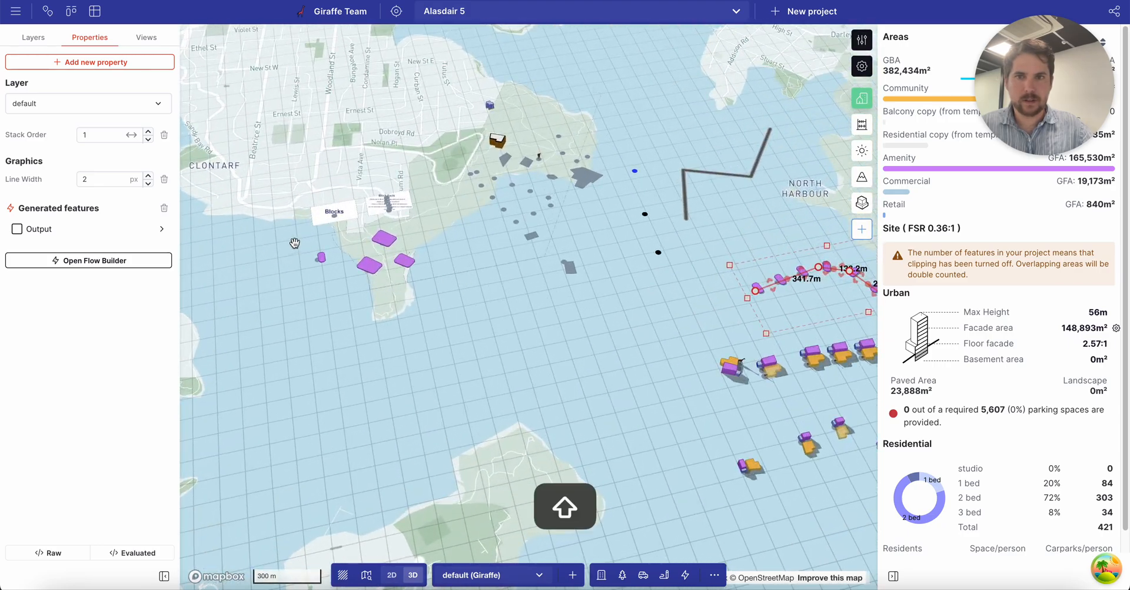
shift+click(318, 259)
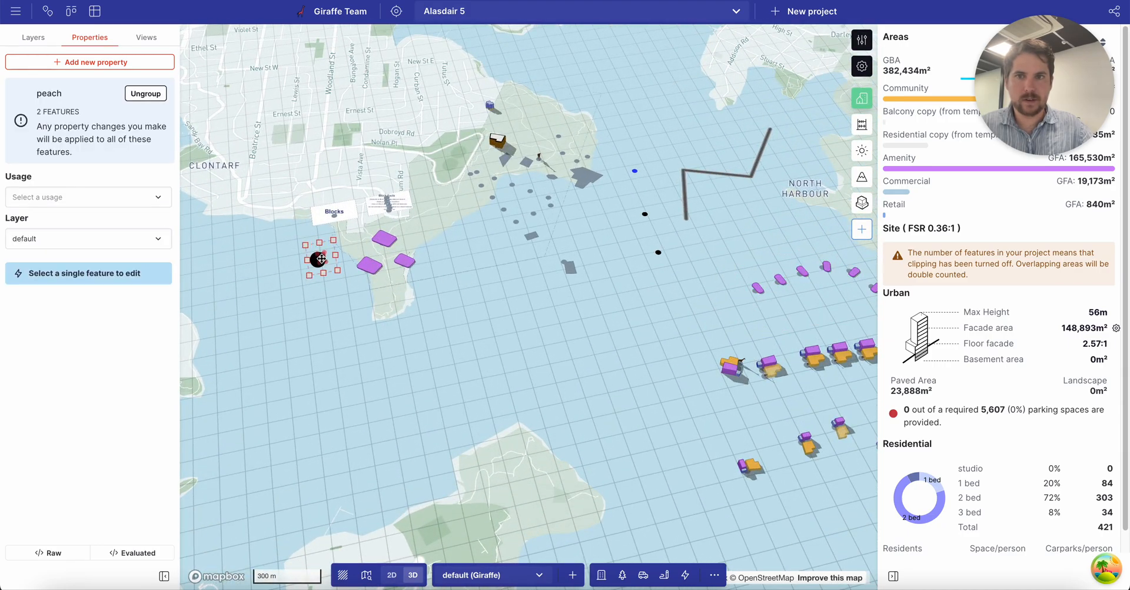
key(Escape)
scroll(787, 294, up, 10)
right_drag(744, 313, 617, 265)
scroll(512, 285, down, 3)
Stretch the peach pad's edge to enlarge its footprint, then pull it back slightly.
click(487, 313)
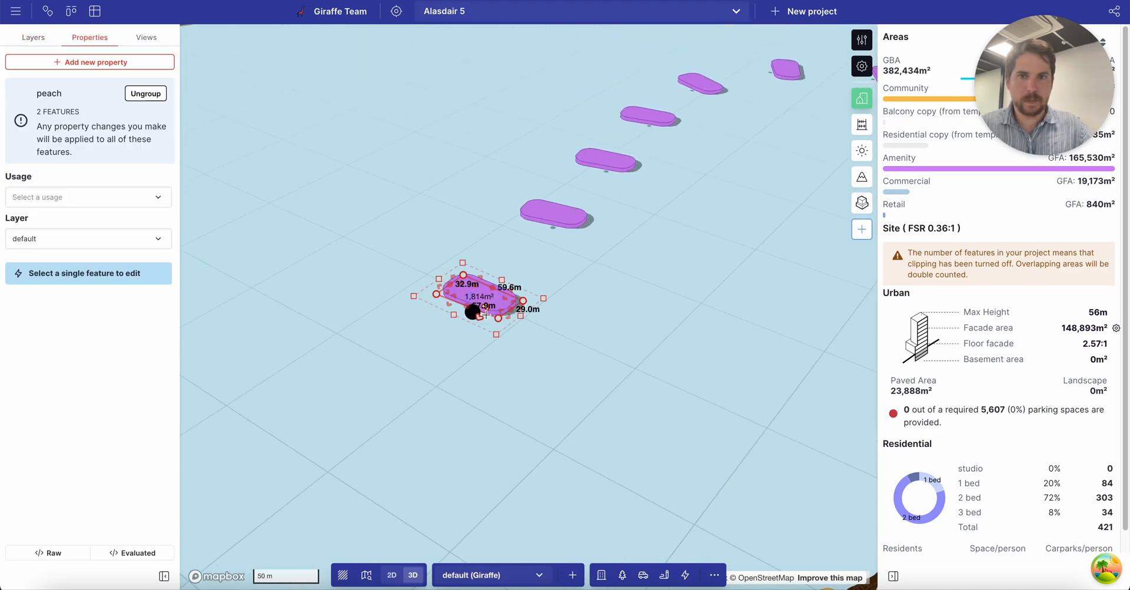
double_click(476, 317)
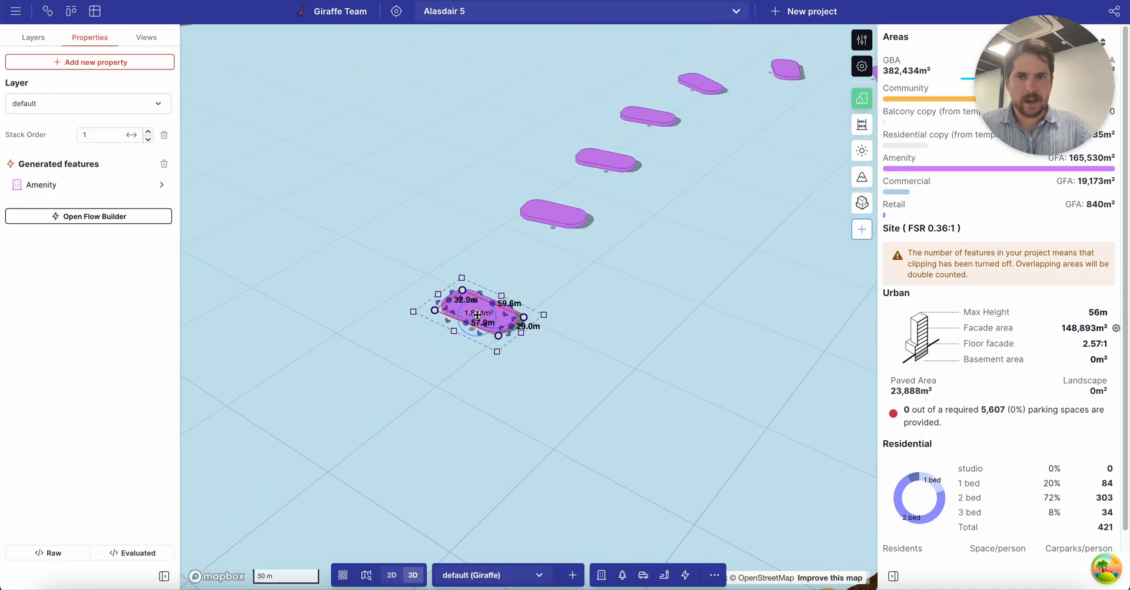
drag(488, 302, 510, 275)
scroll(510, 275, down, 3)
right_drag(509, 275, 485, 296)
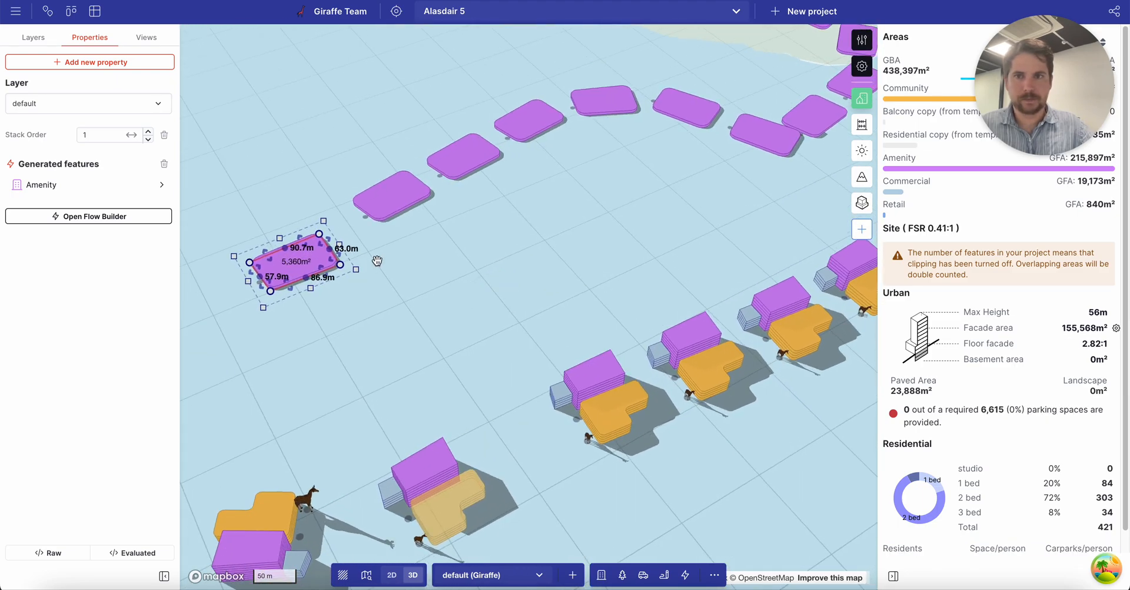
drag(325, 241, 316, 245)
click(356, 287)
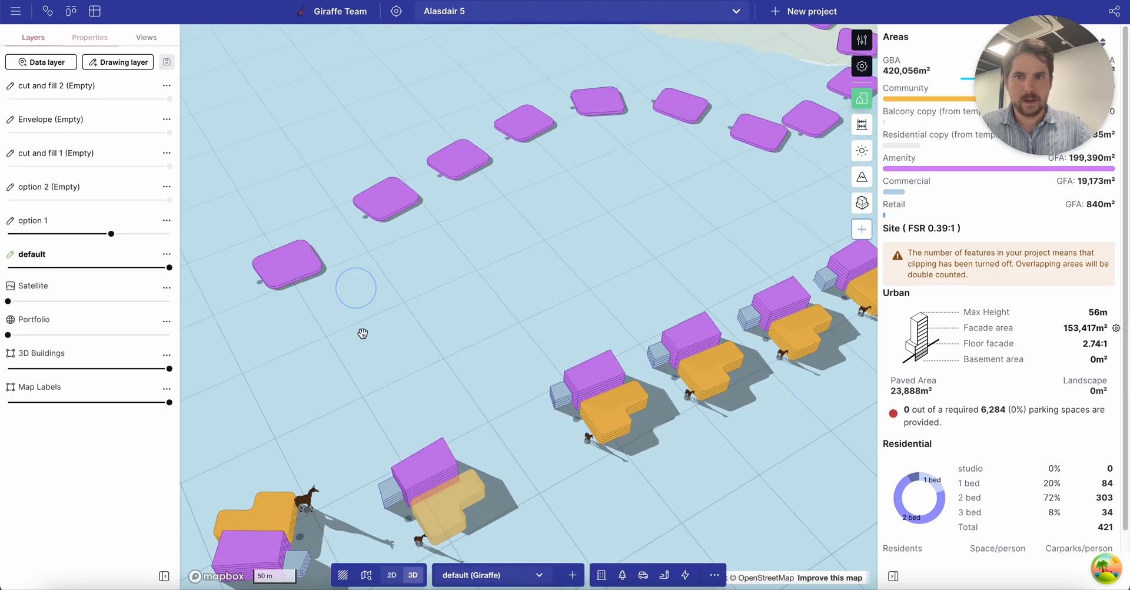
drag(361, 333, 417, 240)
drag(586, 365, 517, 164)
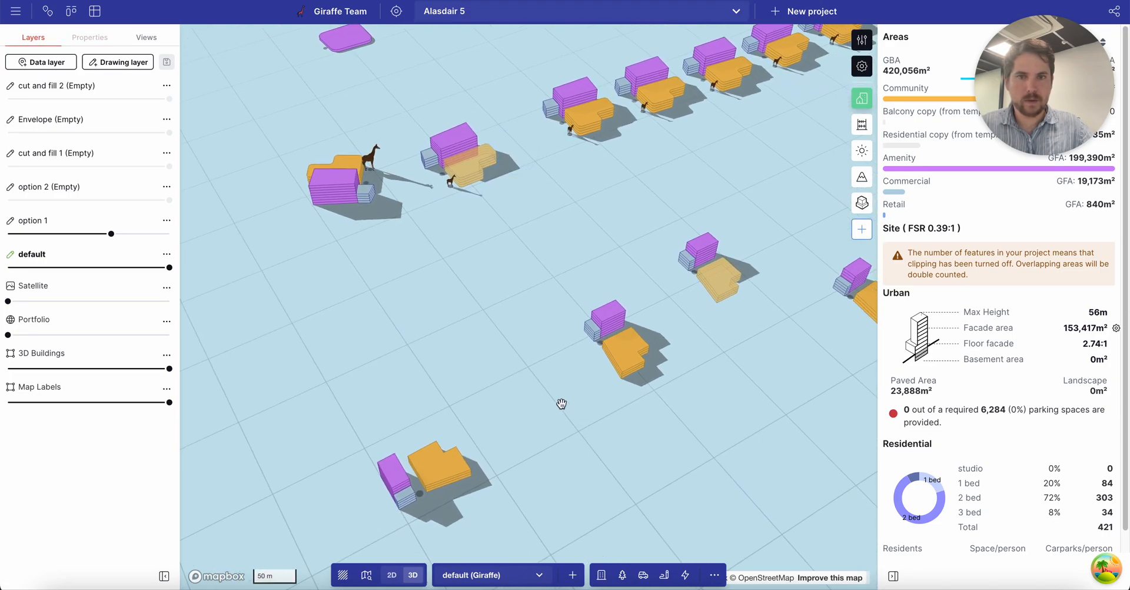
drag(563, 396, 559, 340)
click(448, 327)
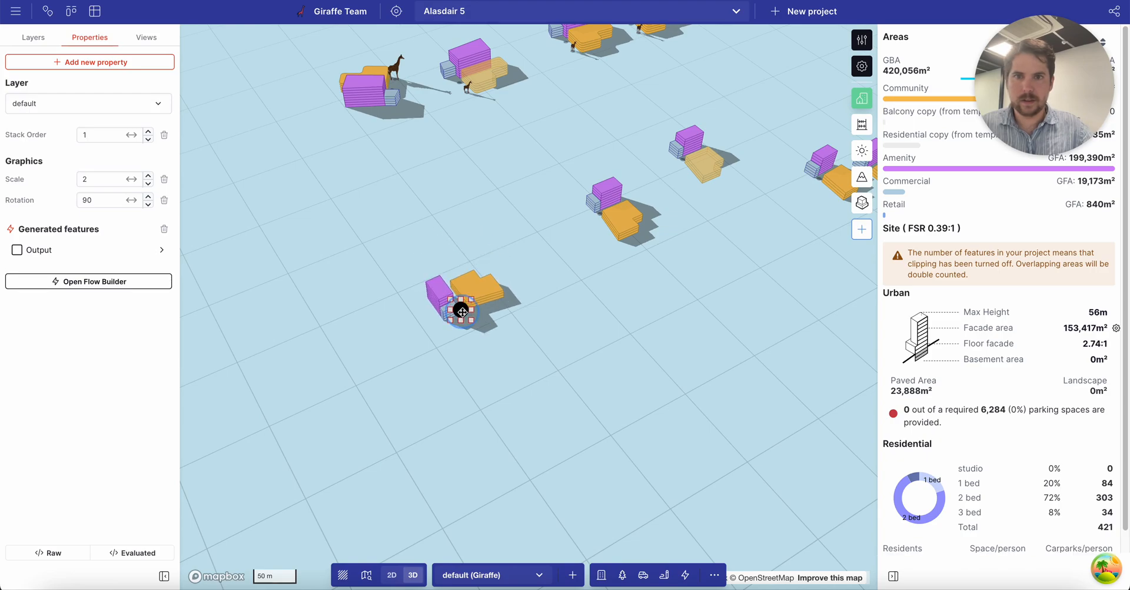
Alt-drag the purple-and-orange building cluster to create a duplicate.
click(514, 344)
click(480, 291)
right_drag(540, 284, 522, 312)
drag(561, 211, 497, 324)
scroll(413, 403, down, 2)
alt+drag(409, 405, 414, 361)
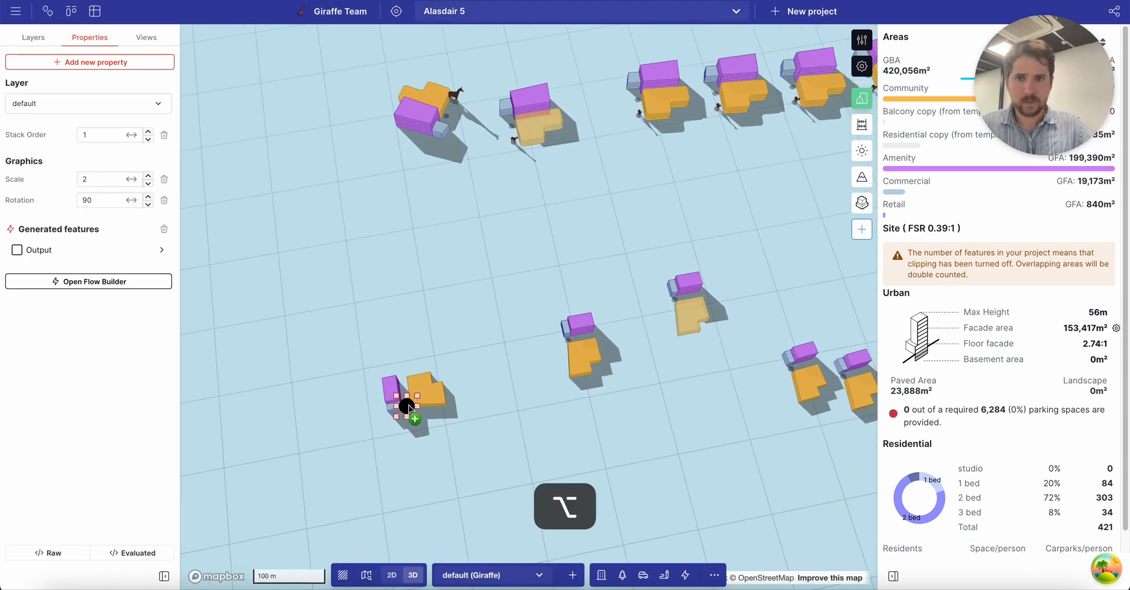
click(424, 364)
Reposition the copied cluster onto the open ground nearby.
scroll(386, 353, up, 5)
click(462, 270)
drag(464, 271, 496, 420)
right_drag(577, 439, 532, 390)
drag(418, 342, 458, 285)
click(536, 425)
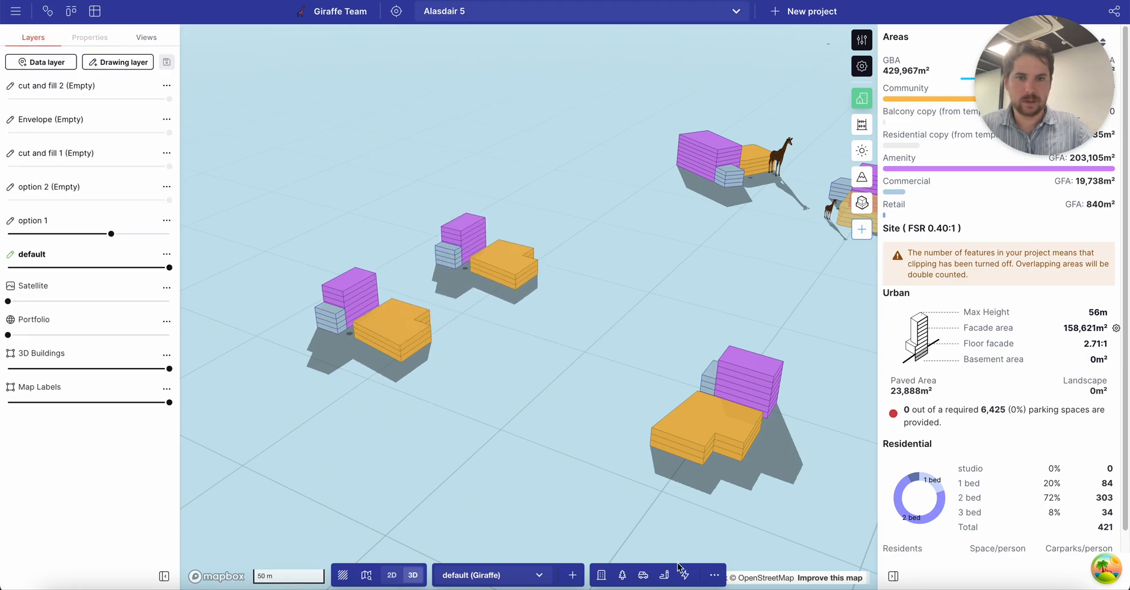
Draw a 139.1 × 71.7 m 2 Bedroom Unit building and set it to 3 levels.
click(602, 574)
click(553, 436)
click(401, 312)
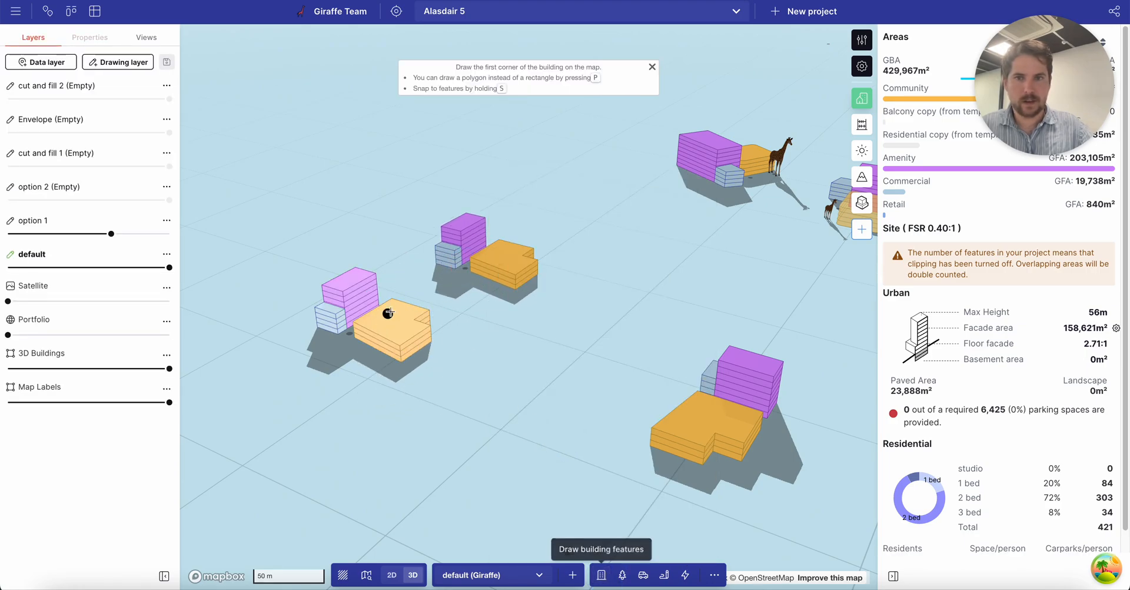
click(332, 360)
click(502, 446)
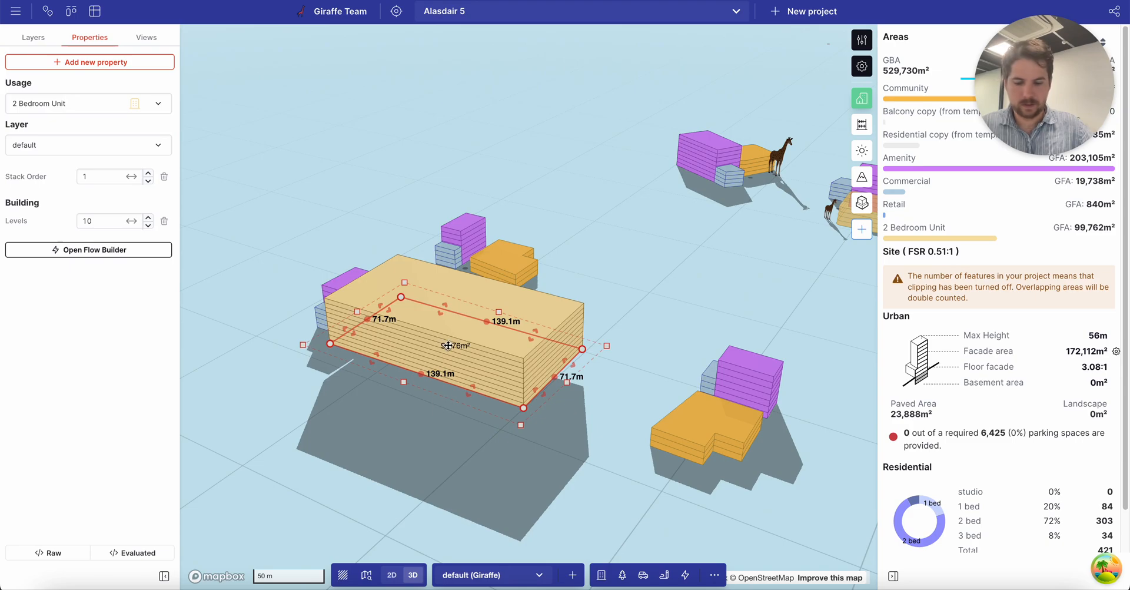
key(a)
key(a)
key(a)
key(a)
key(a)
key(a)
key(a)
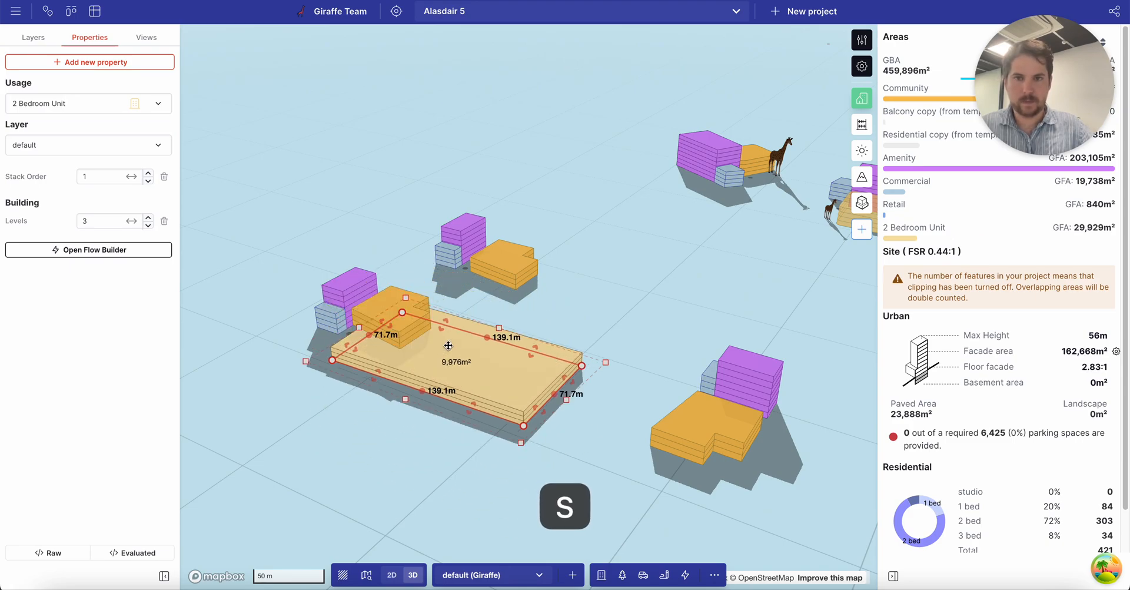
right_drag(420, 445, 467, 456)
click(577, 477)
Move the nearby building cluster onto the podium's right side.
click(571, 389)
click(448, 407)
drag(448, 407, 529, 399)
drag(416, 311, 650, 335)
click(715, 380)
Reshape the V-shaped line of clusters into a U by moving its vertices.
scroll(641, 360, down, 10)
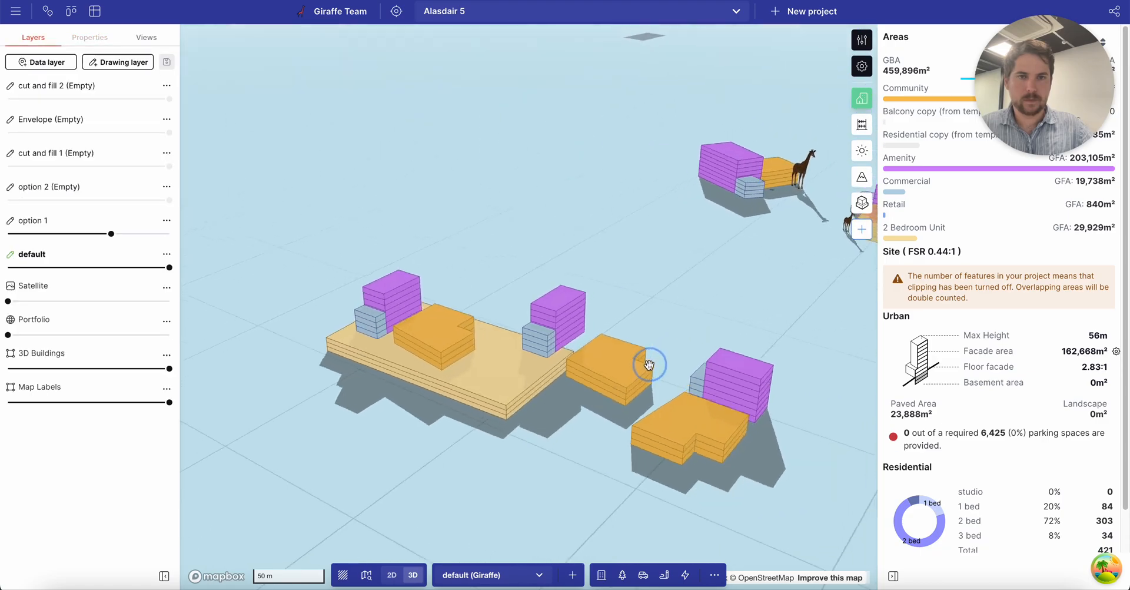
scroll(565, 344, up, 10)
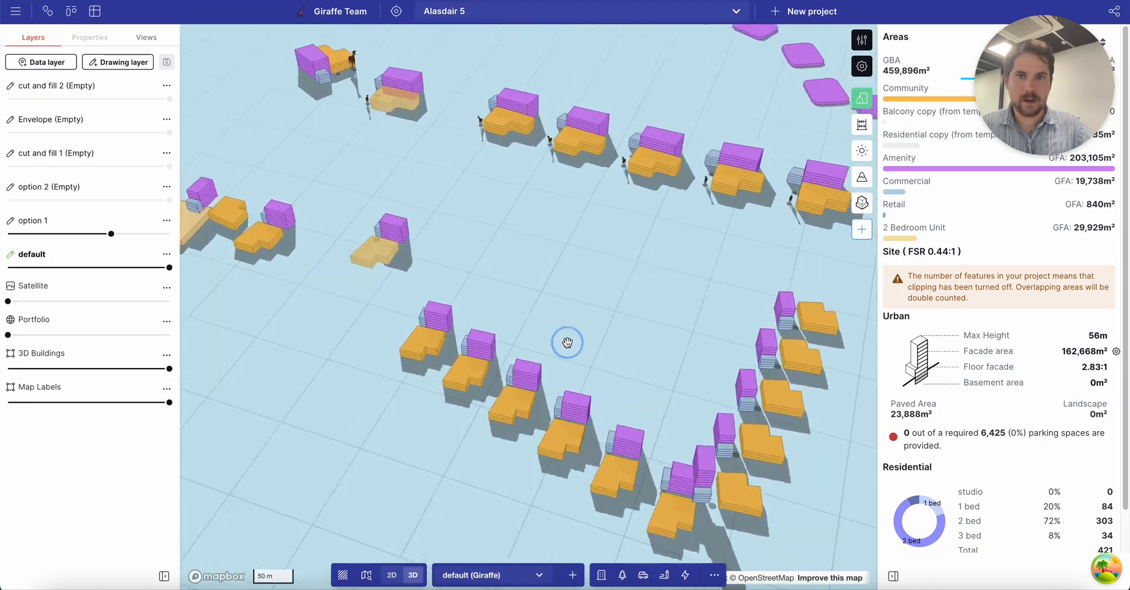
click(710, 509)
drag(713, 519, 533, 241)
scroll(517, 250, down, 3)
drag(611, 340, 677, 388)
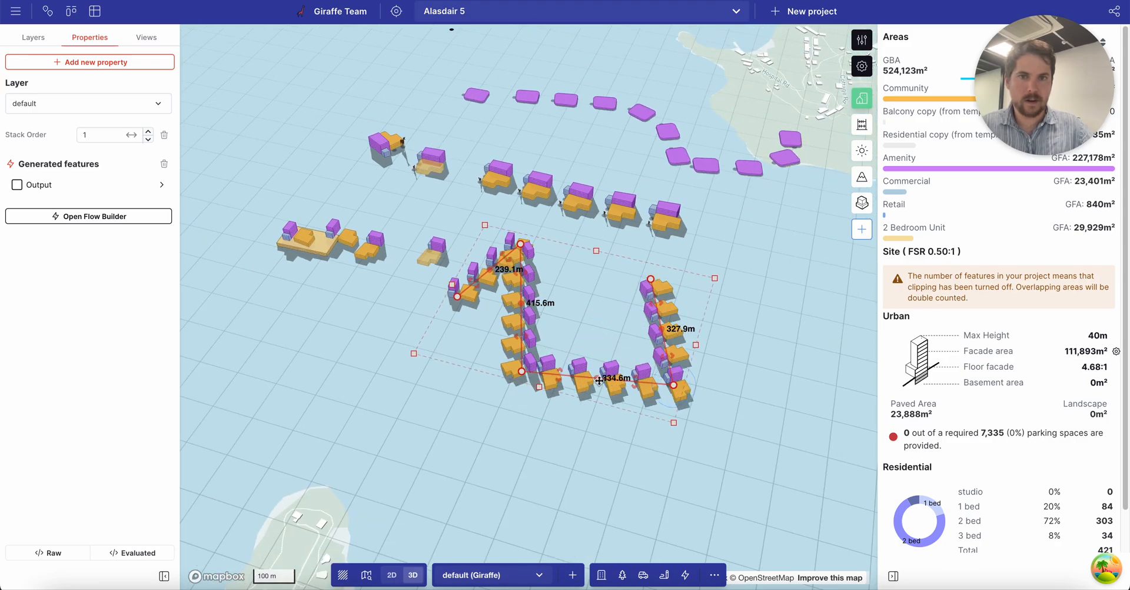